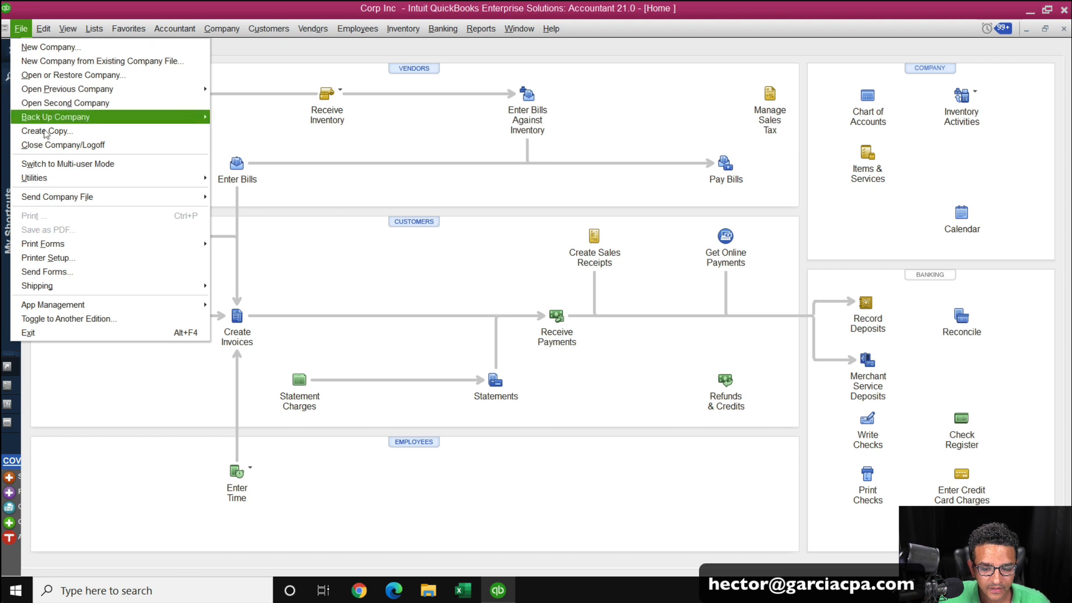
pyautogui.moveTo(48, 183)
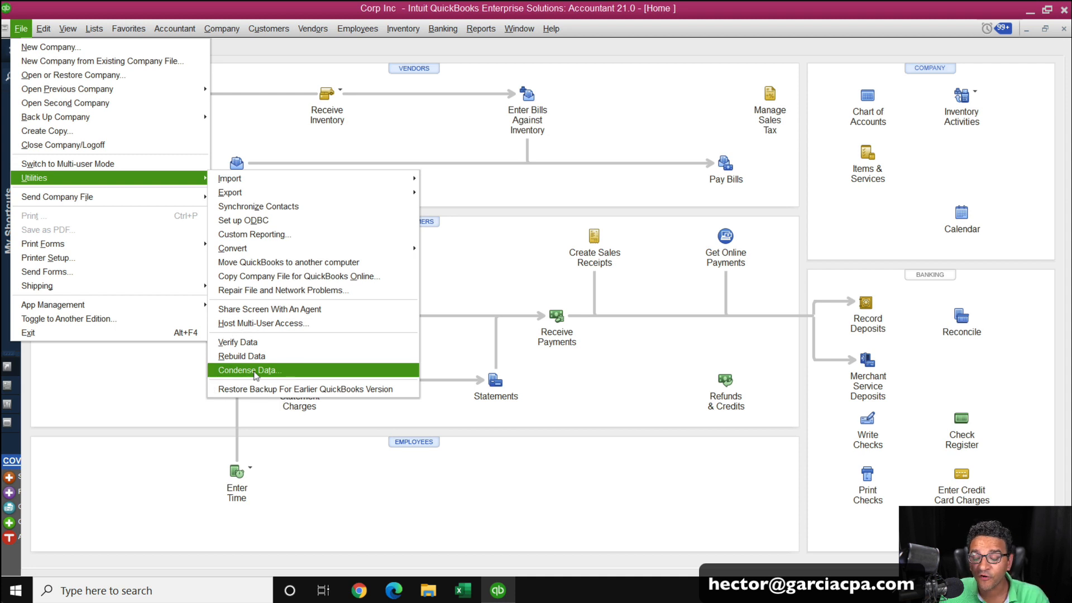
pyautogui.click(584, 188)
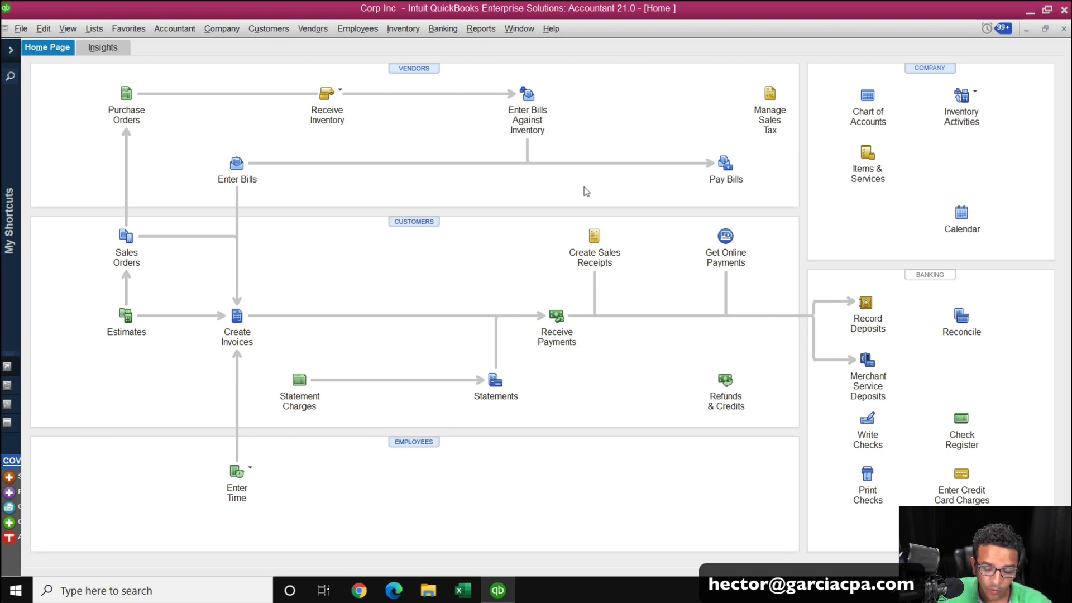
# Open the product information window and review the company file's size, condense and list information.
pyautogui.press('F2')
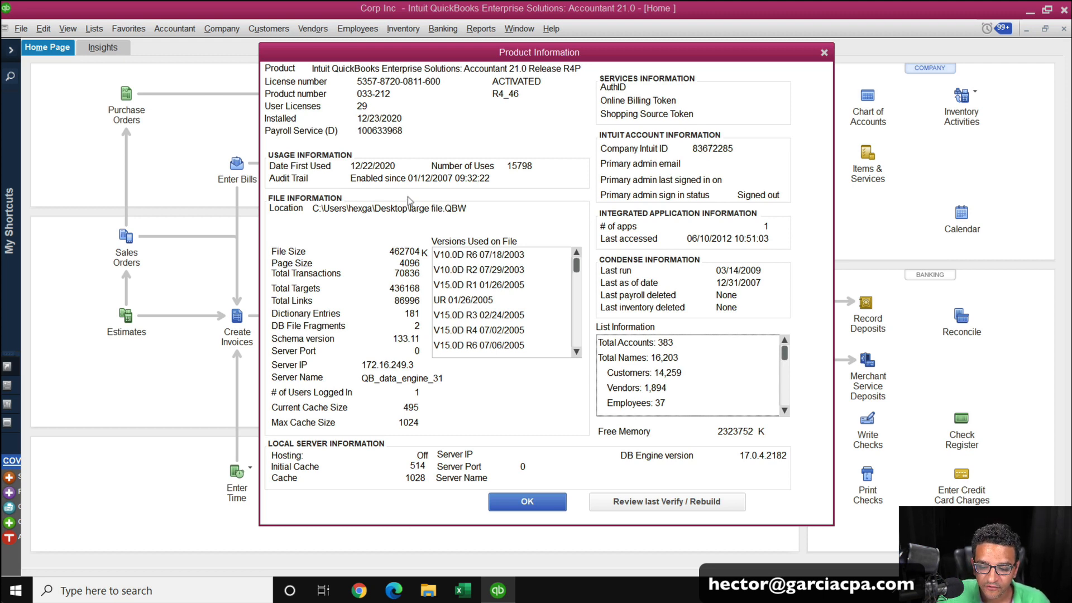
pyautogui.press('super+plus')
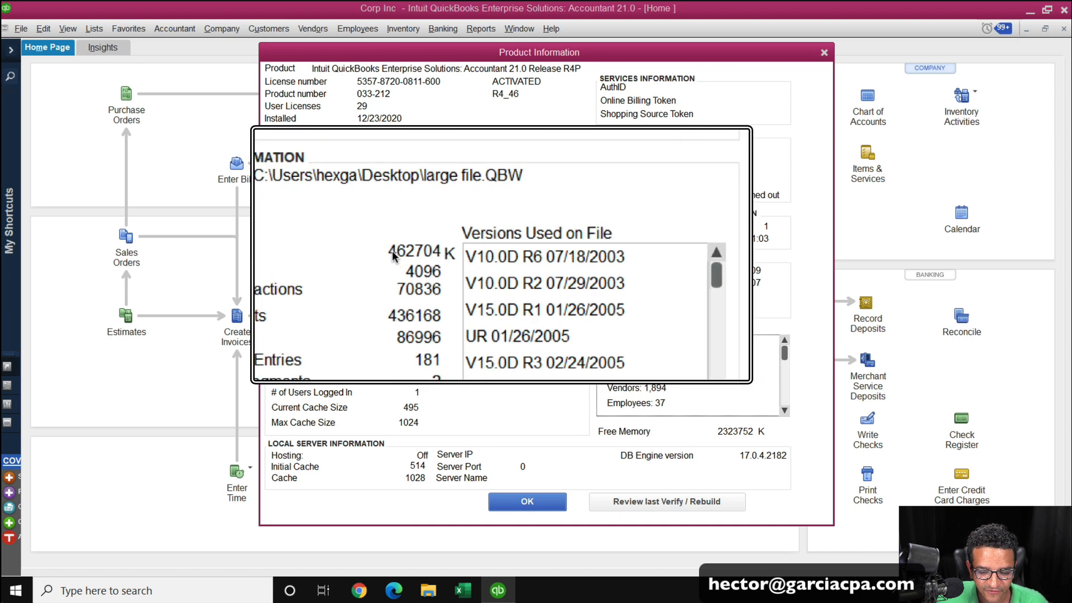
pyautogui.press('super+minus')
pyautogui.press('super+Escape')
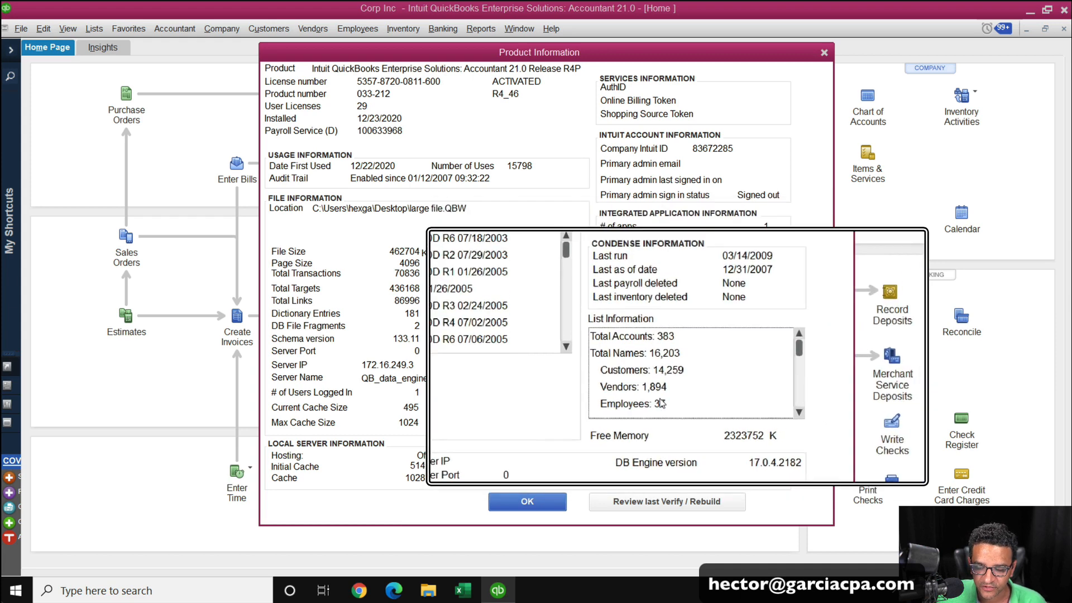
pyautogui.click(785, 411)
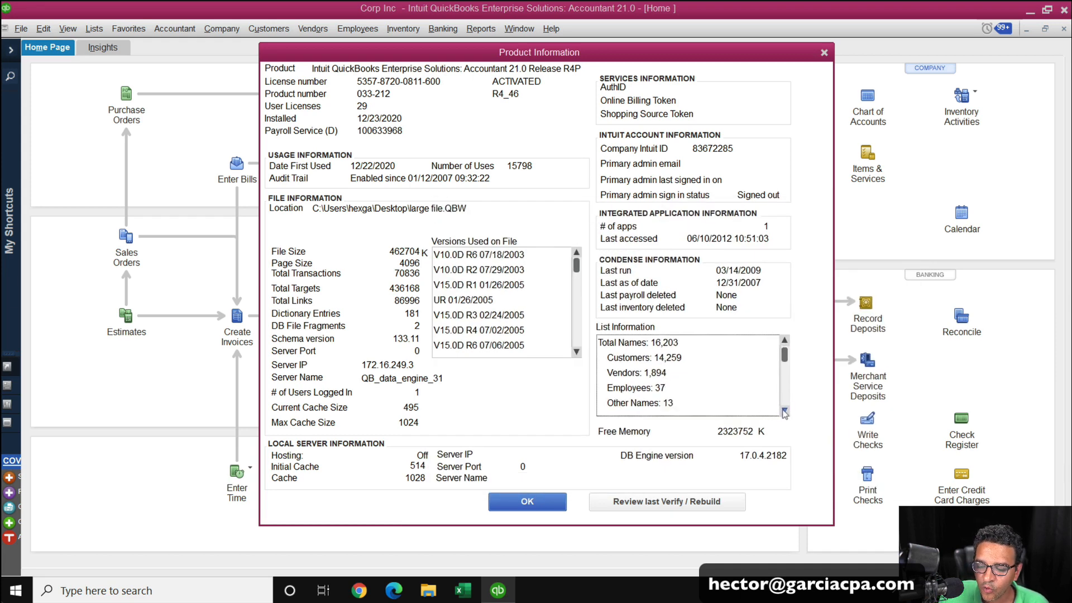
pyautogui.click(785, 411)
pyautogui.click(785, 410)
pyautogui.click(785, 410)
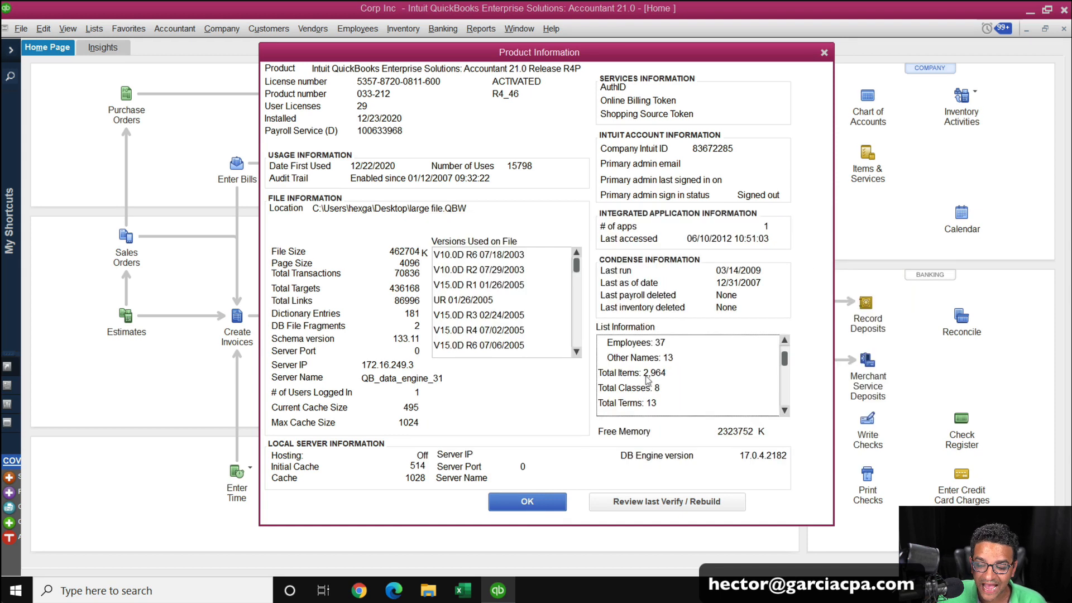
pyautogui.click(530, 502)
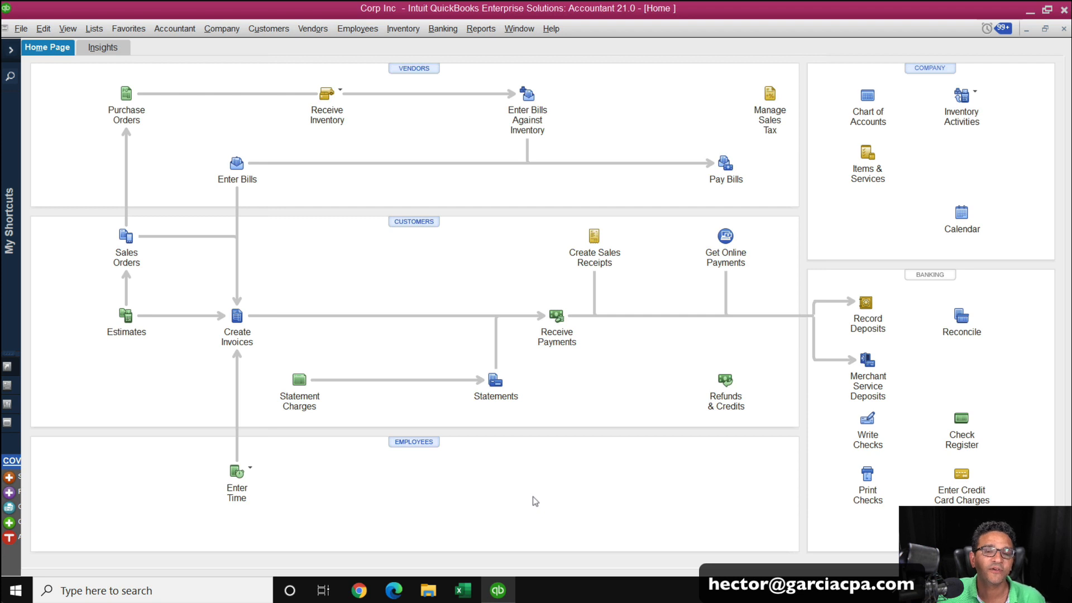
# Open the Profit & Loss Standard report from the Company & Financial reports.
pyautogui.click(481, 28)
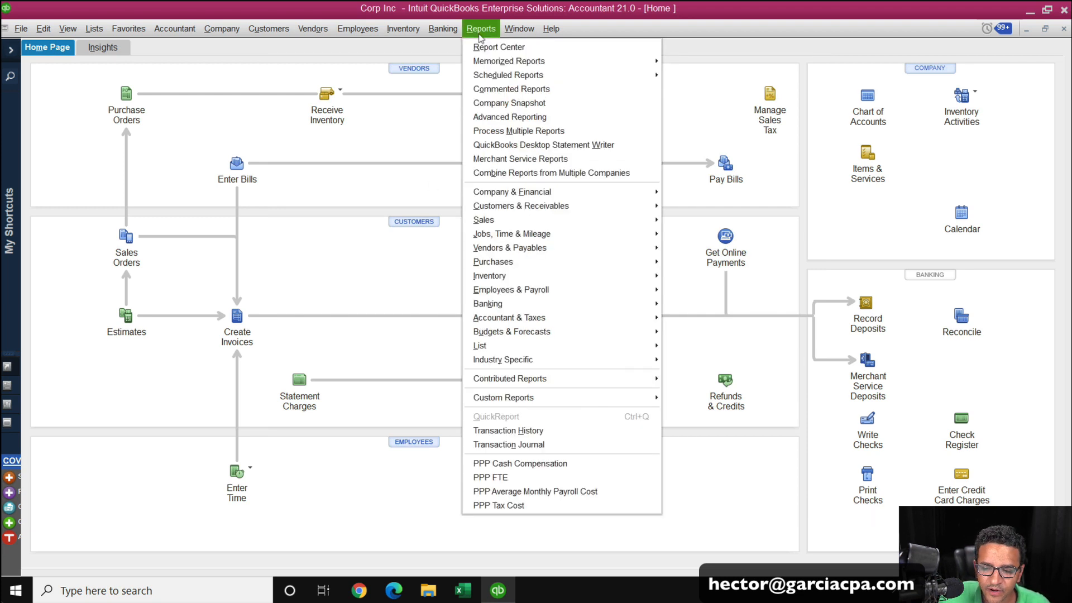
pyautogui.moveTo(509, 196)
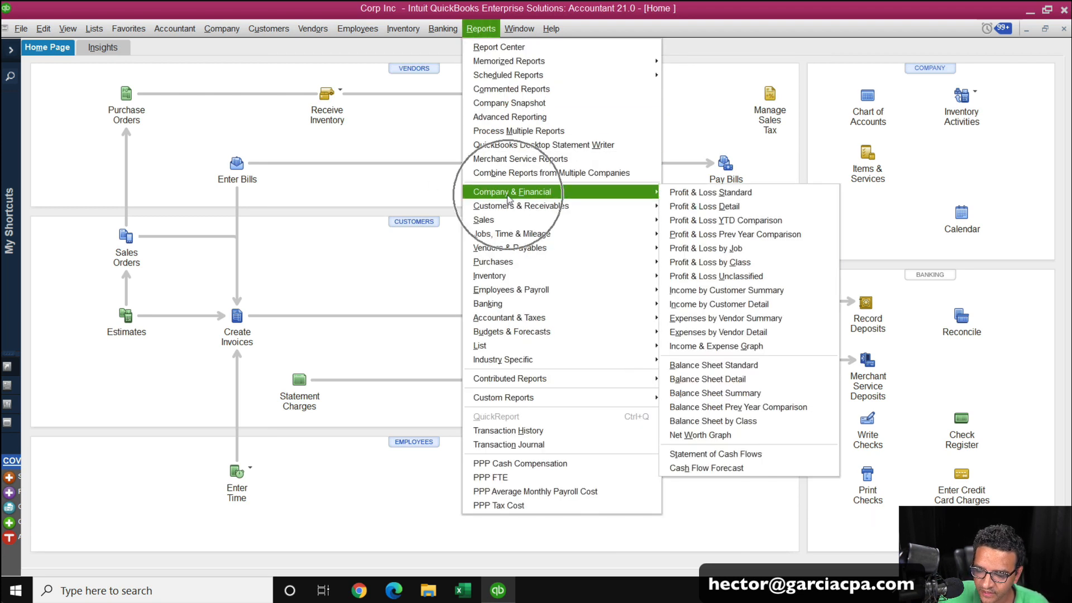
pyautogui.click(721, 192)
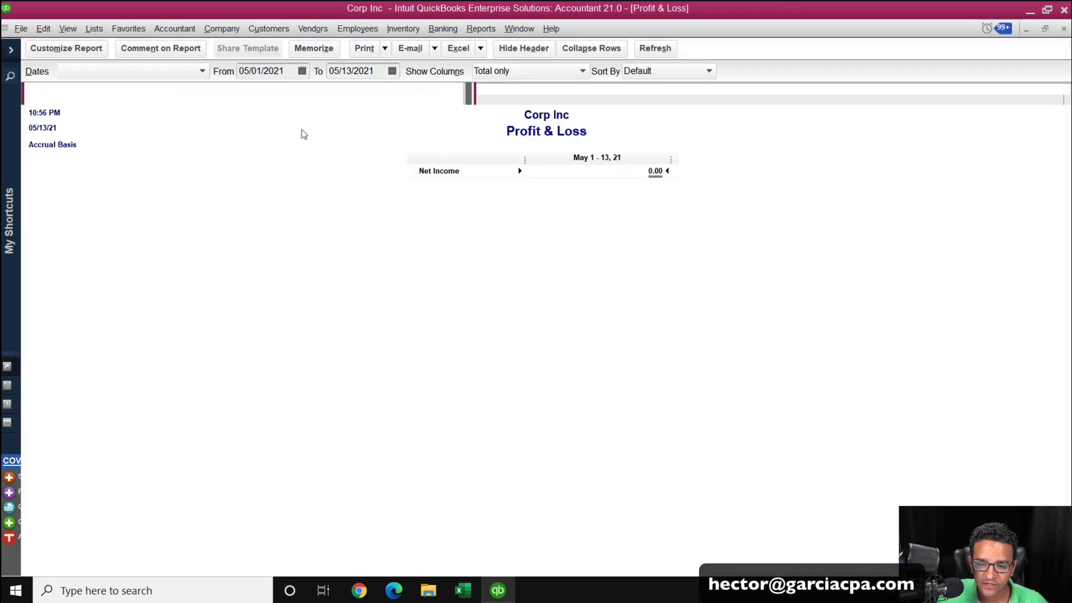
# Set the Profit & Loss date range from 01/01/2010 to 01/01/2020.
pyautogui.click(281, 72)
pyautogui.press('y')
pyautogui.press('y')
pyautogui.press('y')
pyautogui.press('y')
pyautogui.press('y')
pyautogui.press('y')
pyautogui.press('y')
pyautogui.press('y')
pyautogui.press('y')
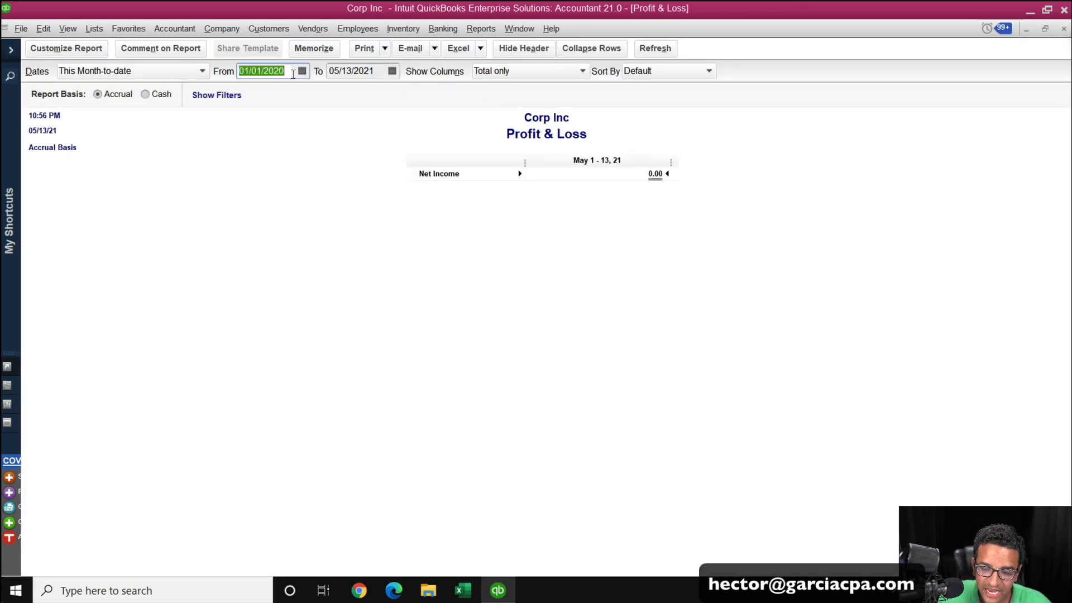
pyautogui.press('y')
pyautogui.press('y')
pyautogui.press('y')
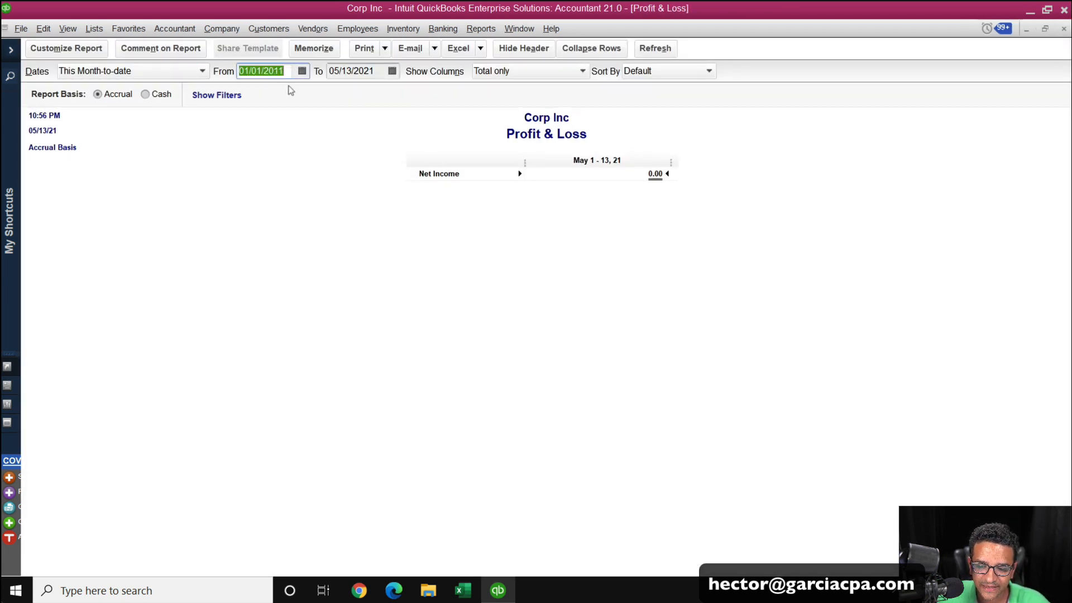
pyautogui.click(352, 72)
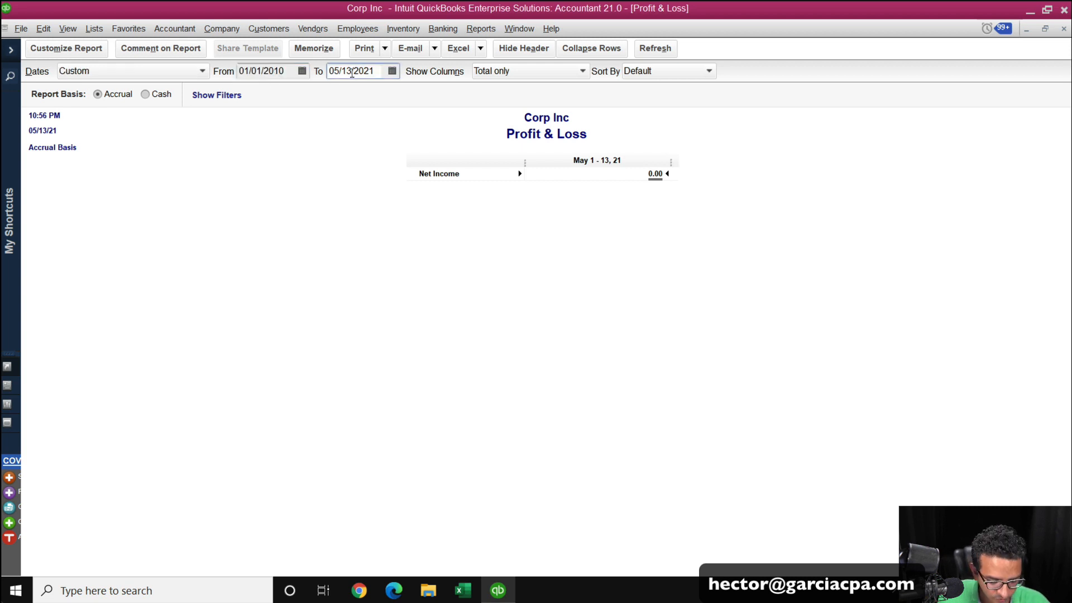
pyautogui.press('y')
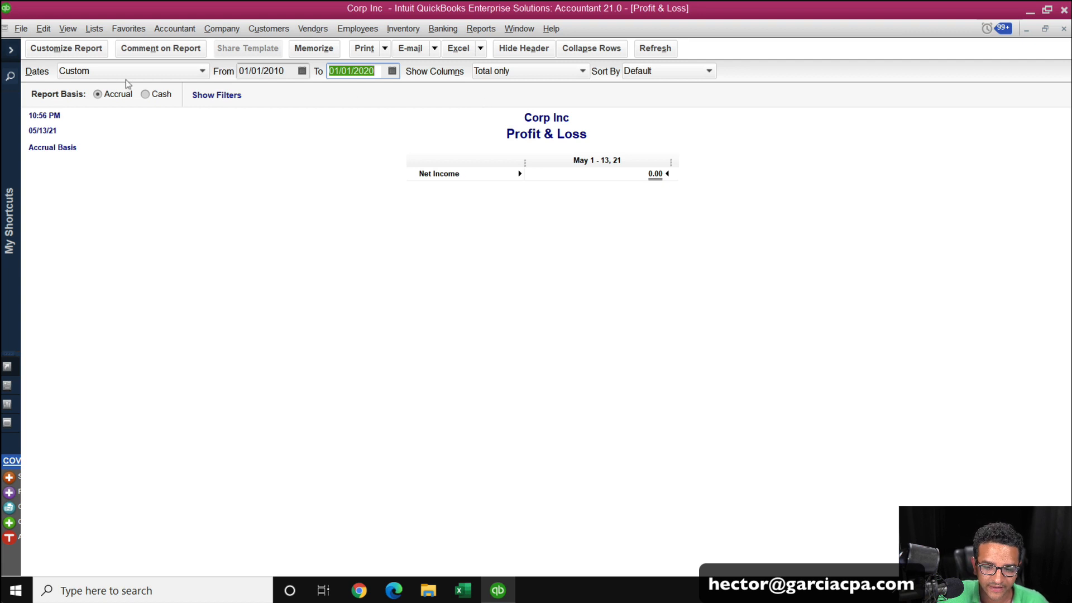
# Show the report's columns by Year and collapse its rows.
pyautogui.click(550, 73)
pyautogui.click(552, 73)
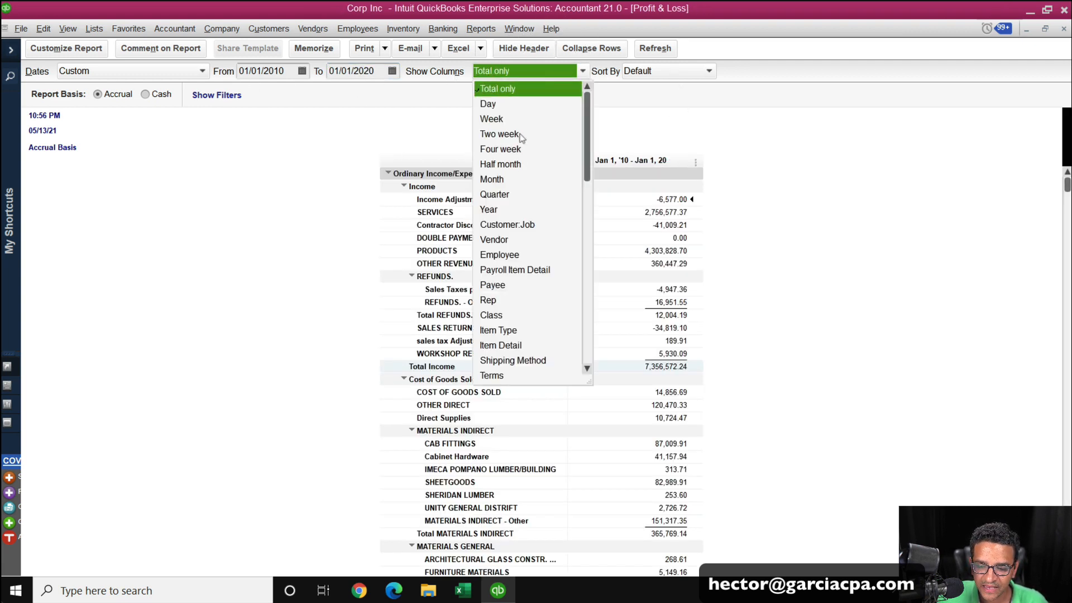
pyautogui.click(500, 210)
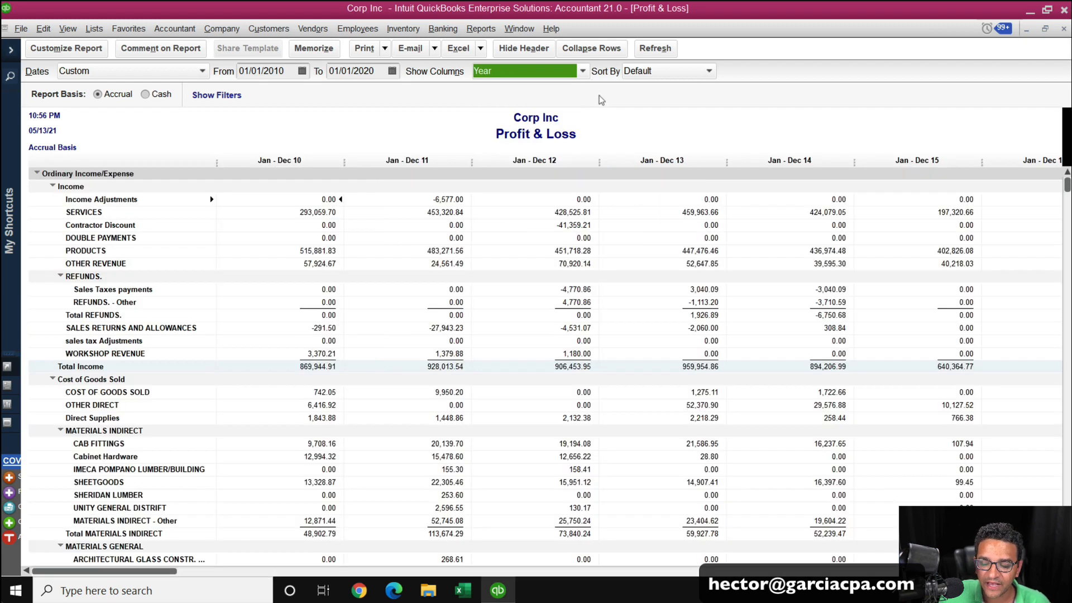
pyautogui.click(597, 49)
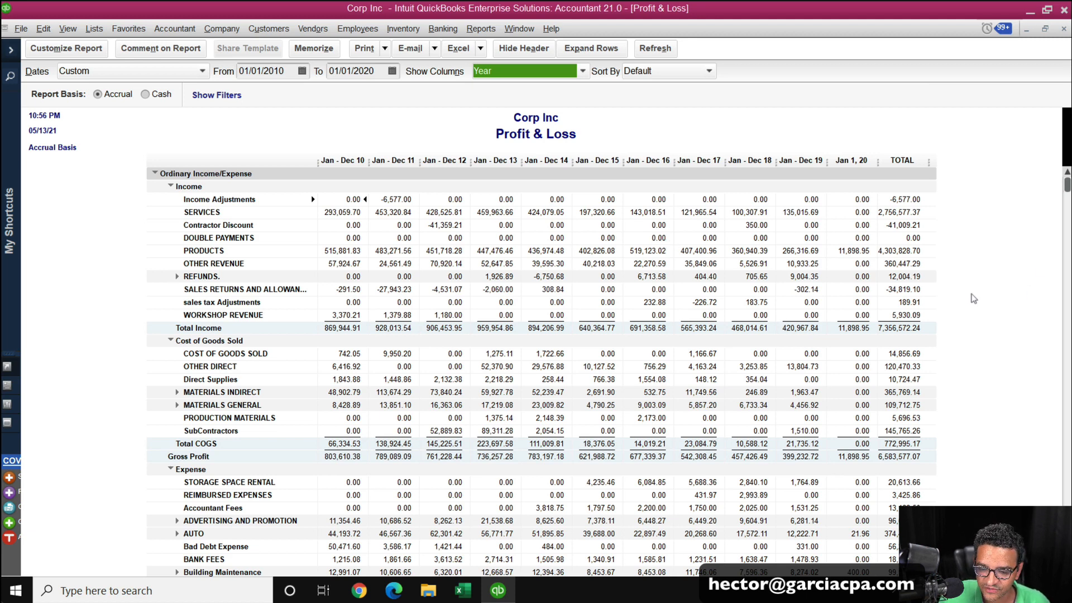
# Set up printing the report in landscape, fit to 1 page wide, and open the print preview.
pyautogui.scroll(-2, 616, 305)
pyautogui.scroll(-10, 616, 304)
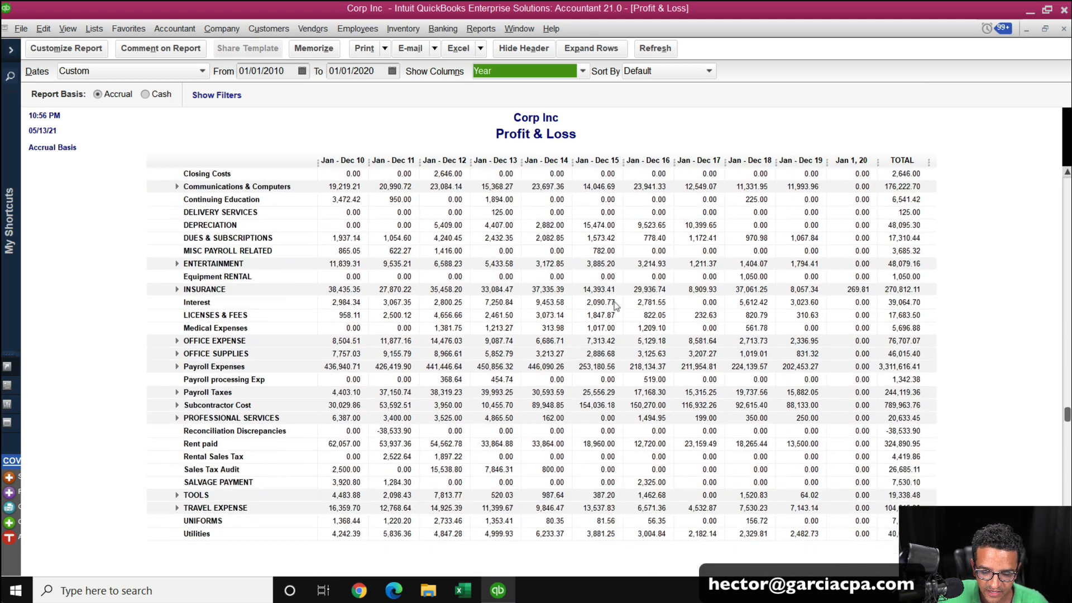
pyautogui.hotkey('ctrl', 'p')
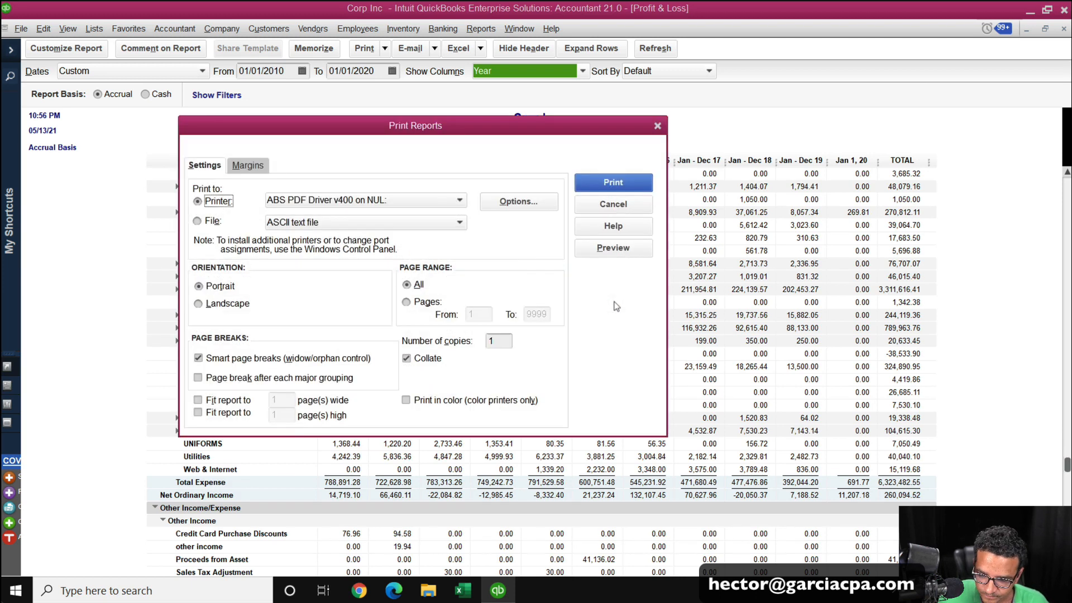
pyautogui.click(223, 304)
pyautogui.click(215, 401)
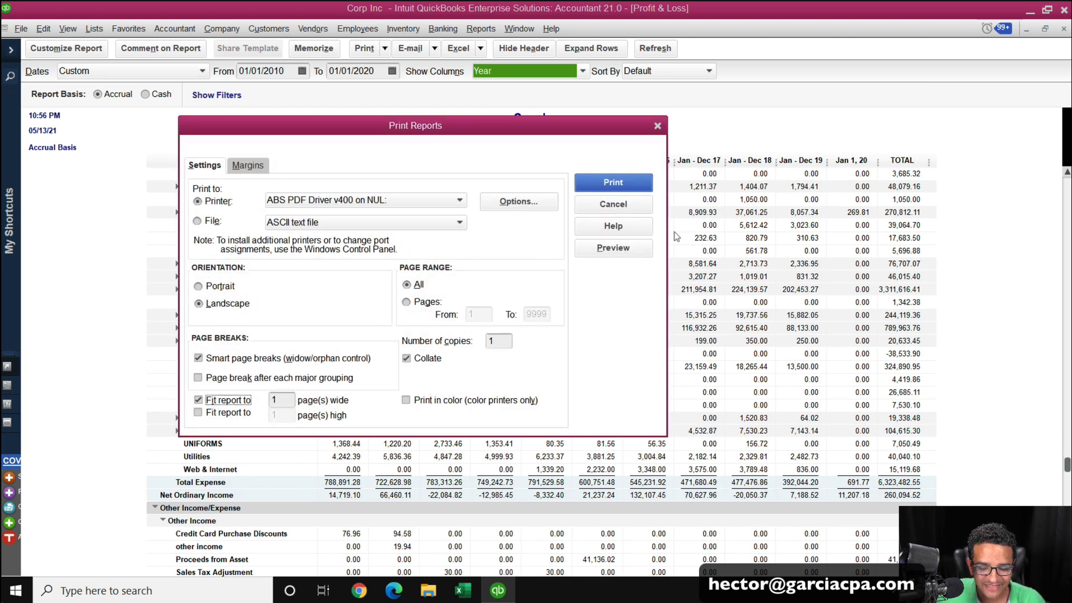
pyautogui.click(609, 260)
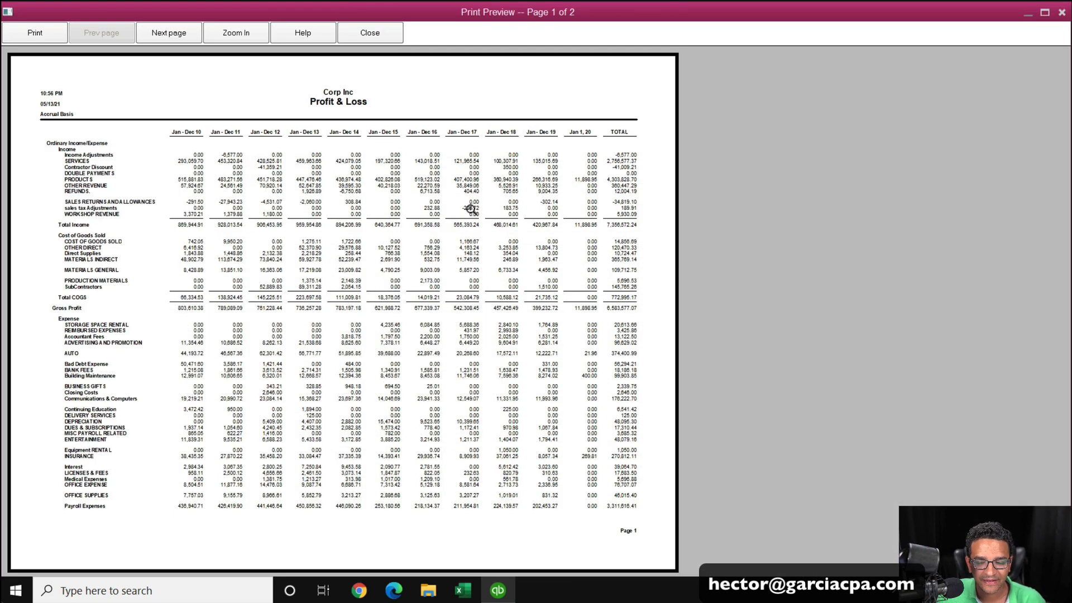
# Page through both pages of the print preview, then close the preview and the print dialog.
pyautogui.click(194, 37)
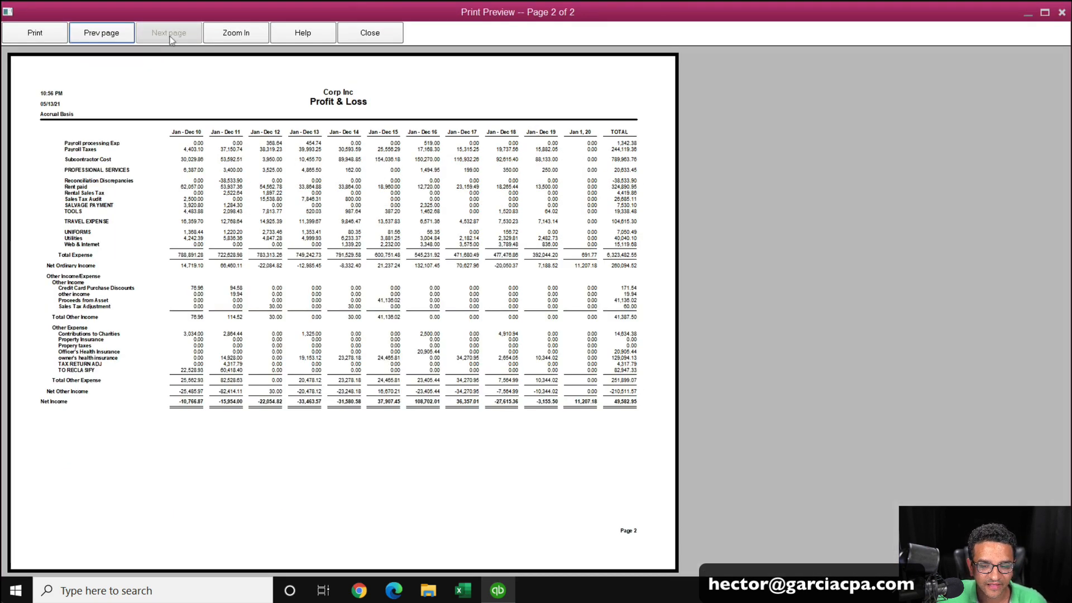
pyautogui.click(114, 40)
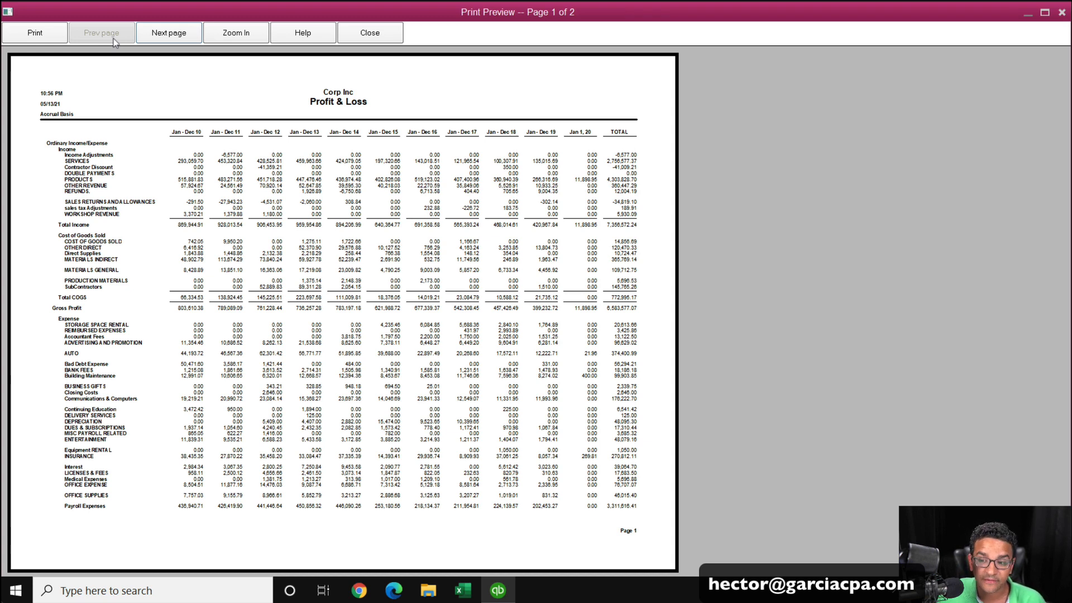
pyautogui.click(370, 34)
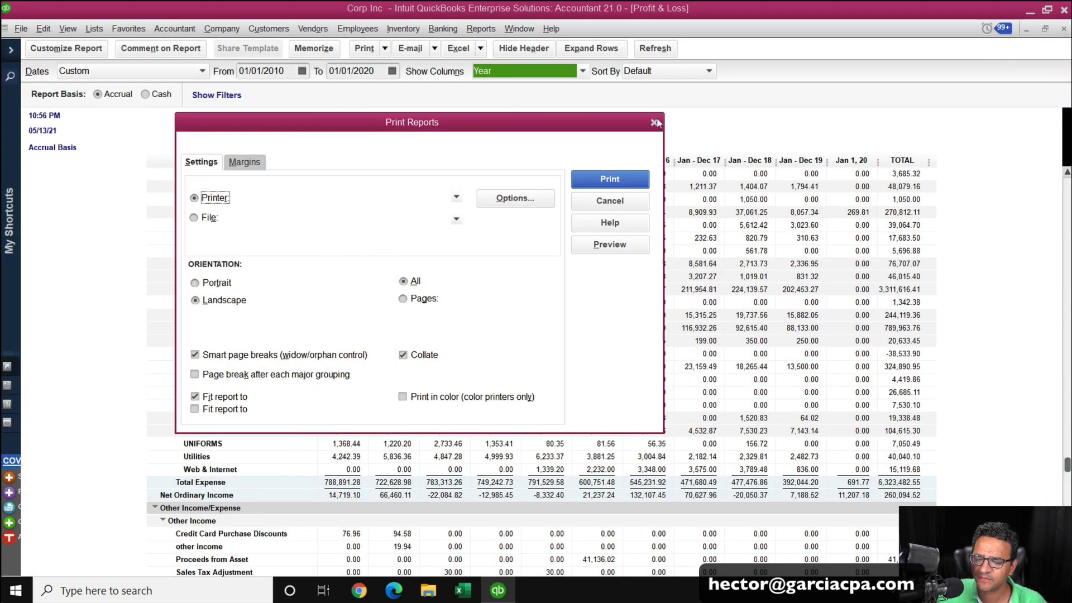
pyautogui.click(654, 122)
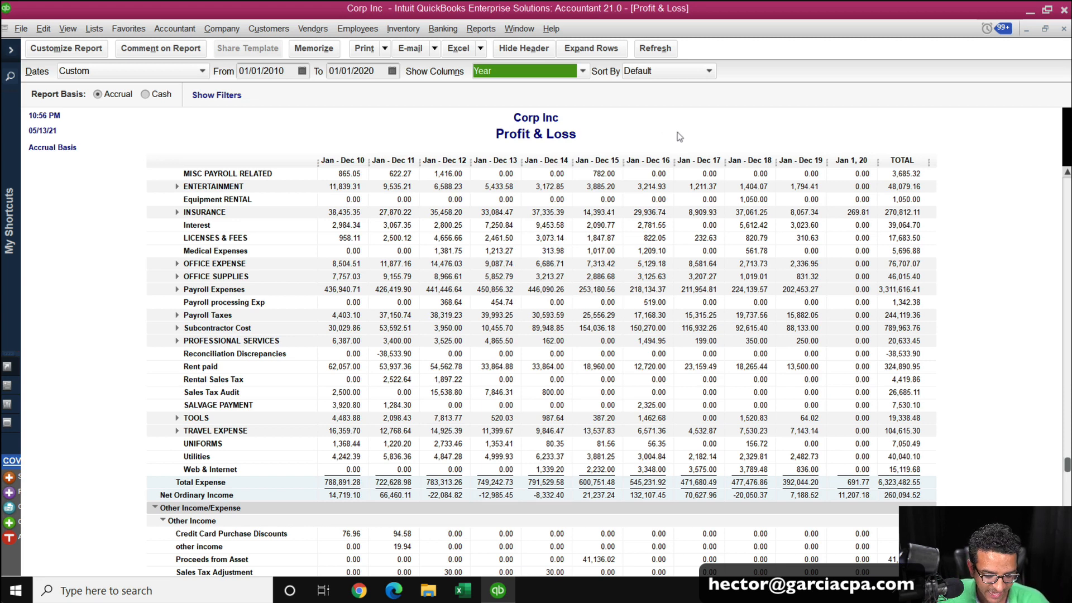
# Close the Profit & Loss report and open the Balance Sheet Standard report.
pyautogui.press('Escape')
pyautogui.press('Escape')
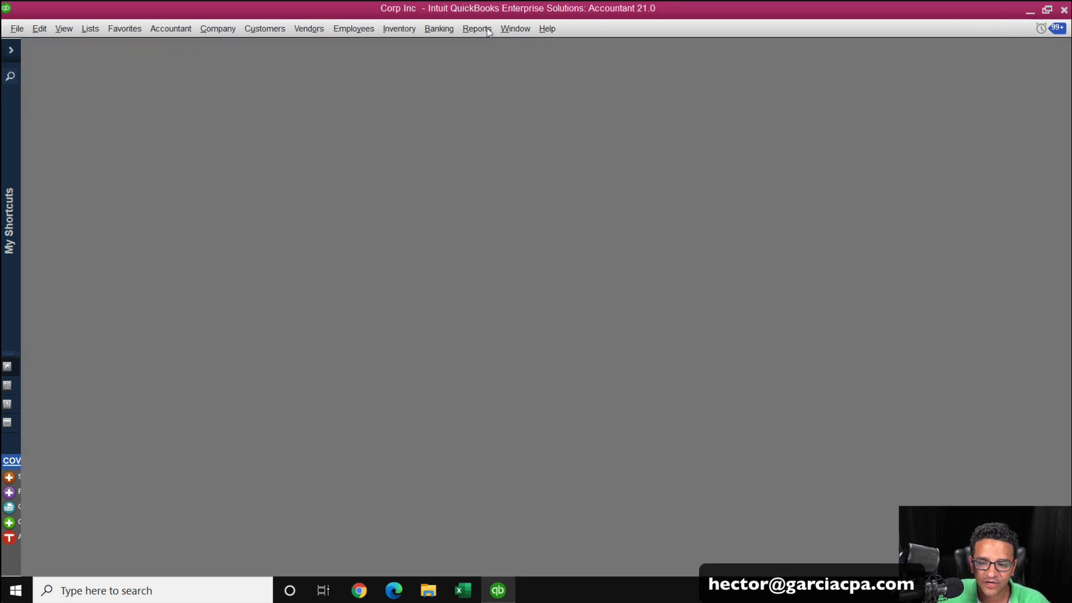
pyautogui.click(477, 29)
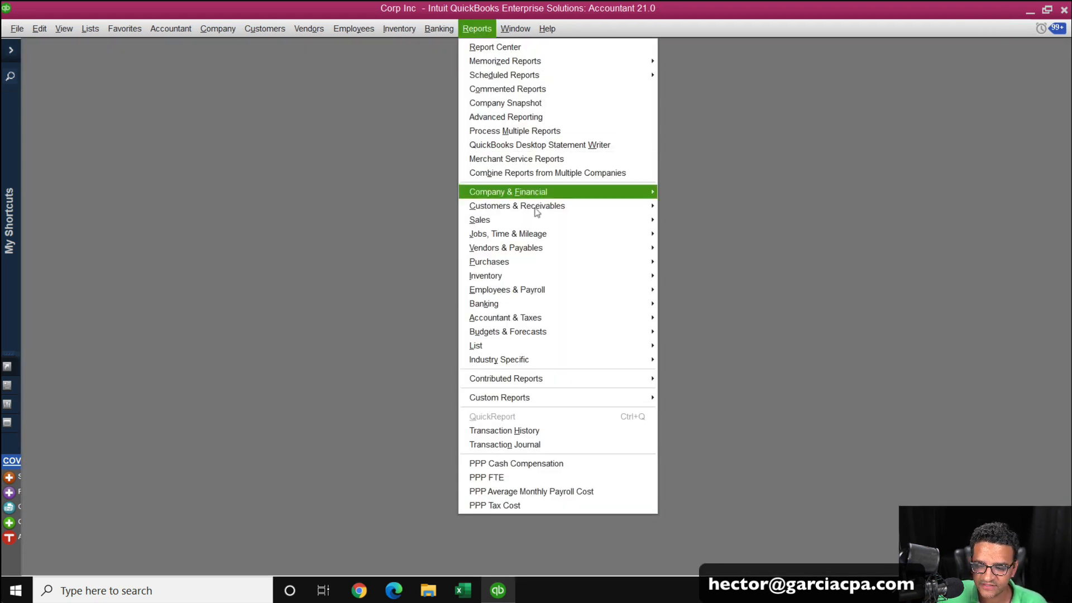
pyautogui.moveTo(537, 195)
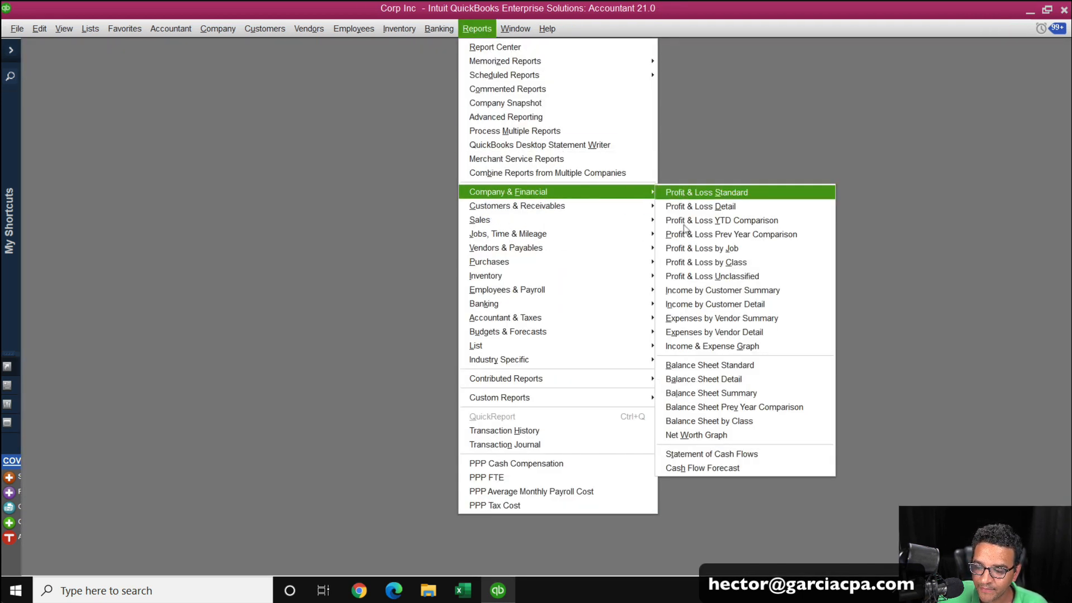
pyautogui.click(709, 366)
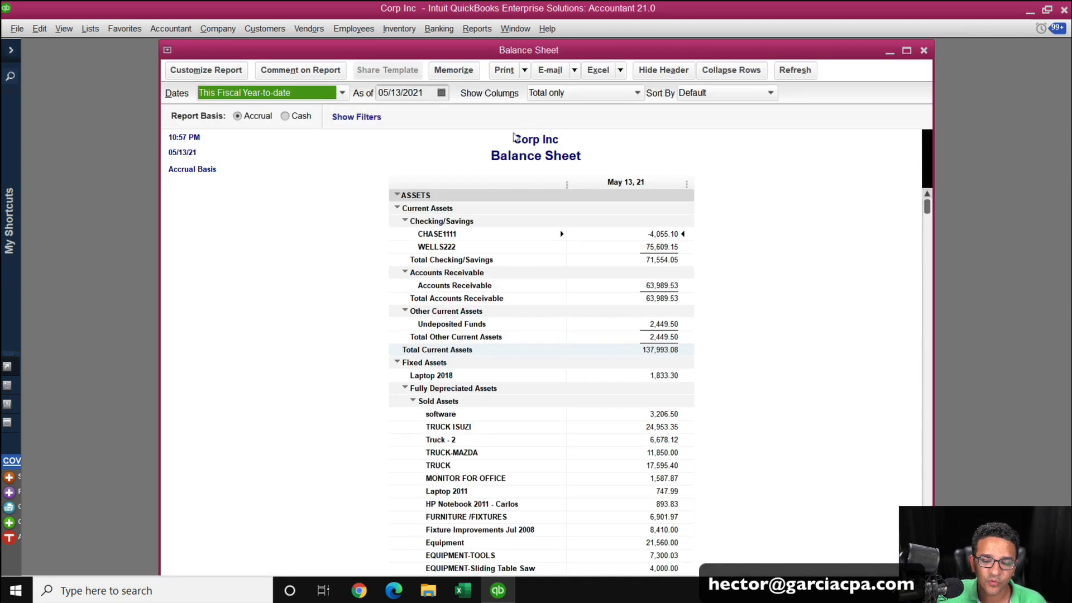
# Set the balance sheet's As of date to 12/31/2019 and collapse its rows.
pyautogui.click(398, 92)
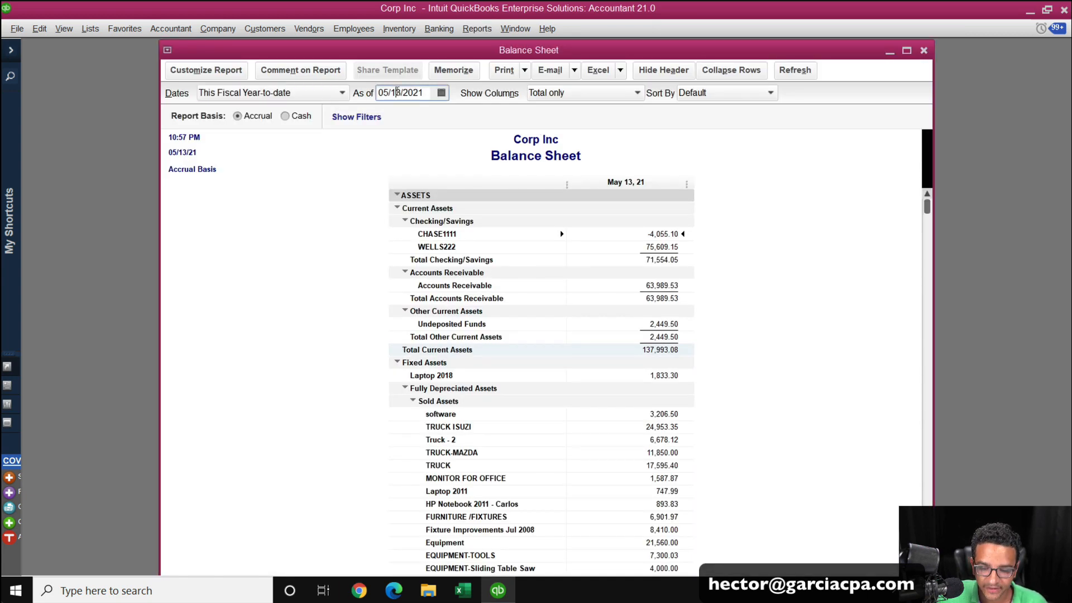
pyautogui.doubleClick(427, 92)
pyautogui.write('12/3')
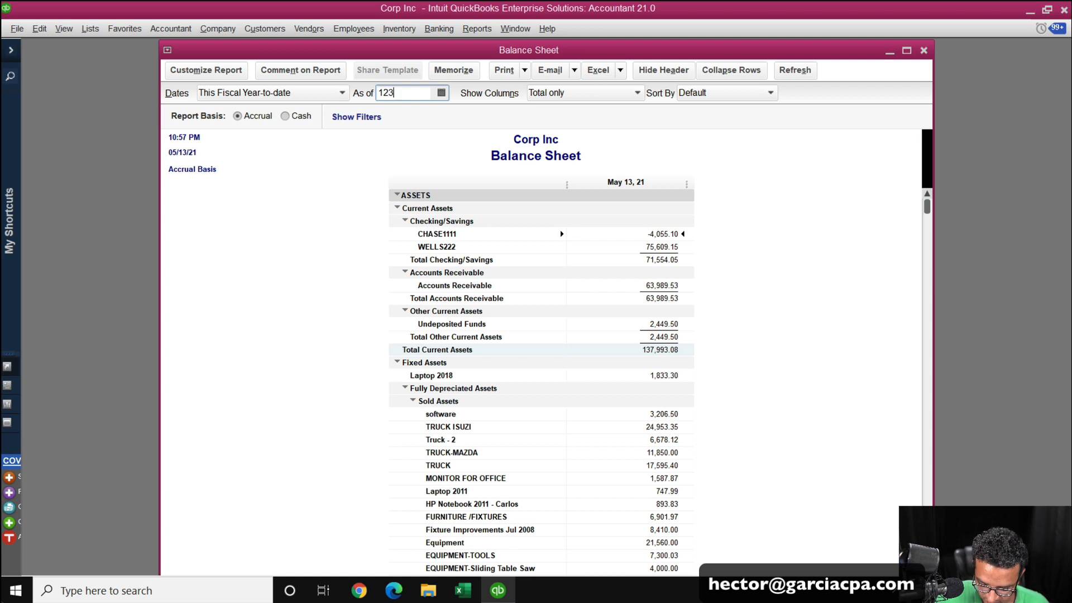
pyautogui.write('1/2019')
pyautogui.press('Tab')
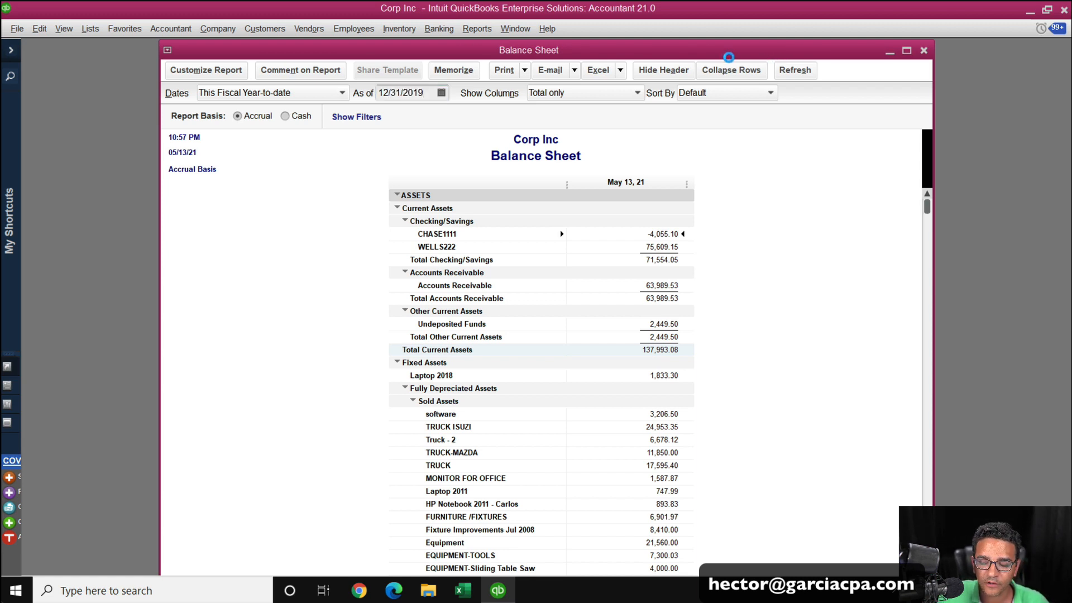
pyautogui.click(742, 73)
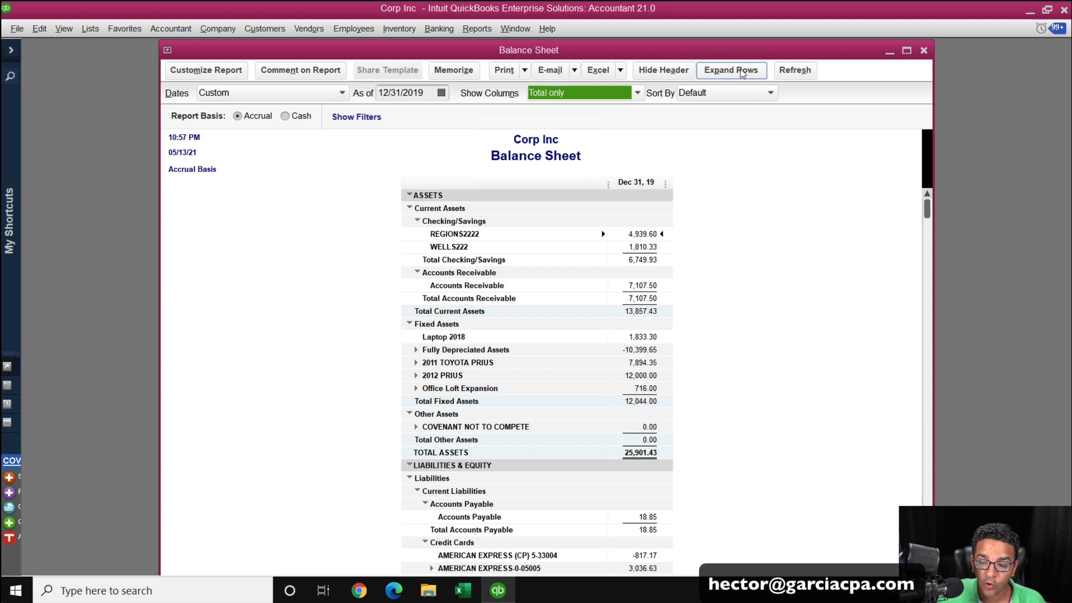
pyautogui.scroll(-6, 769, 265)
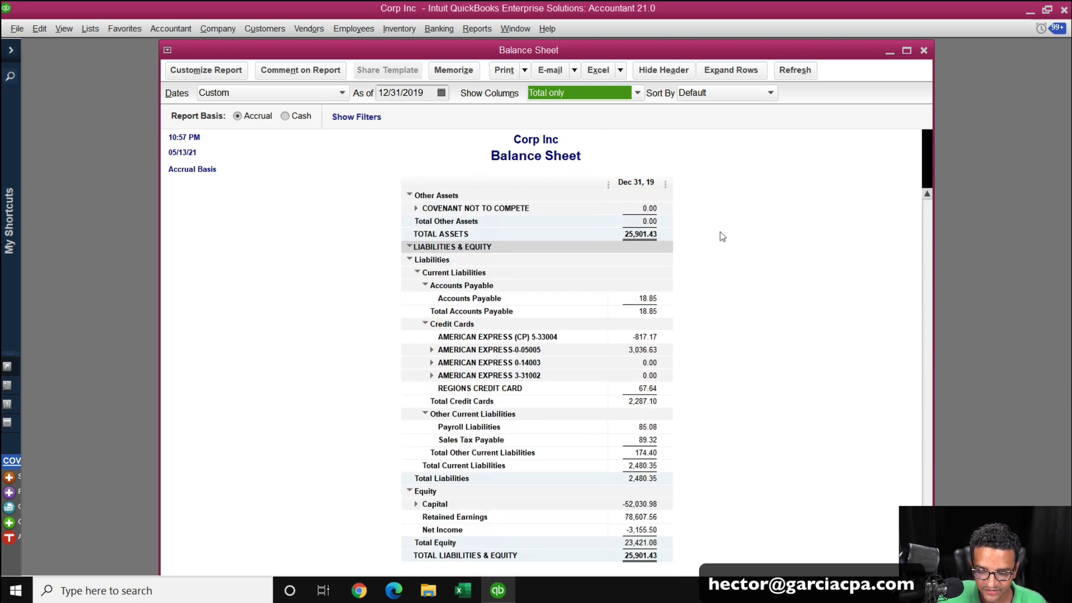
# Maximize the Balance Sheet report window, then close the report.
pyautogui.scroll(6, 722, 236)
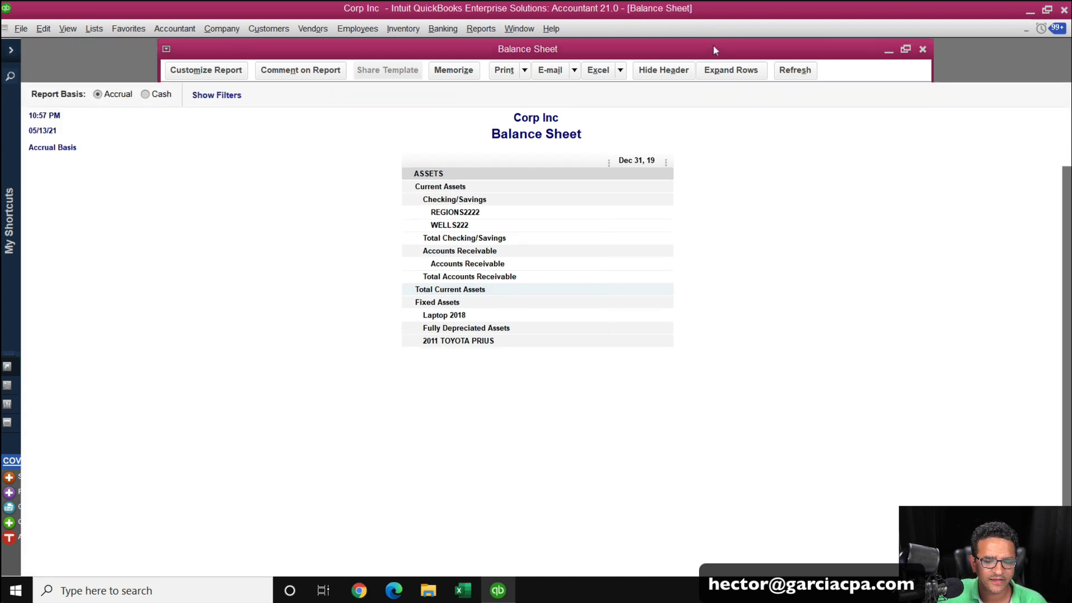
pyautogui.doubleClick(714, 50)
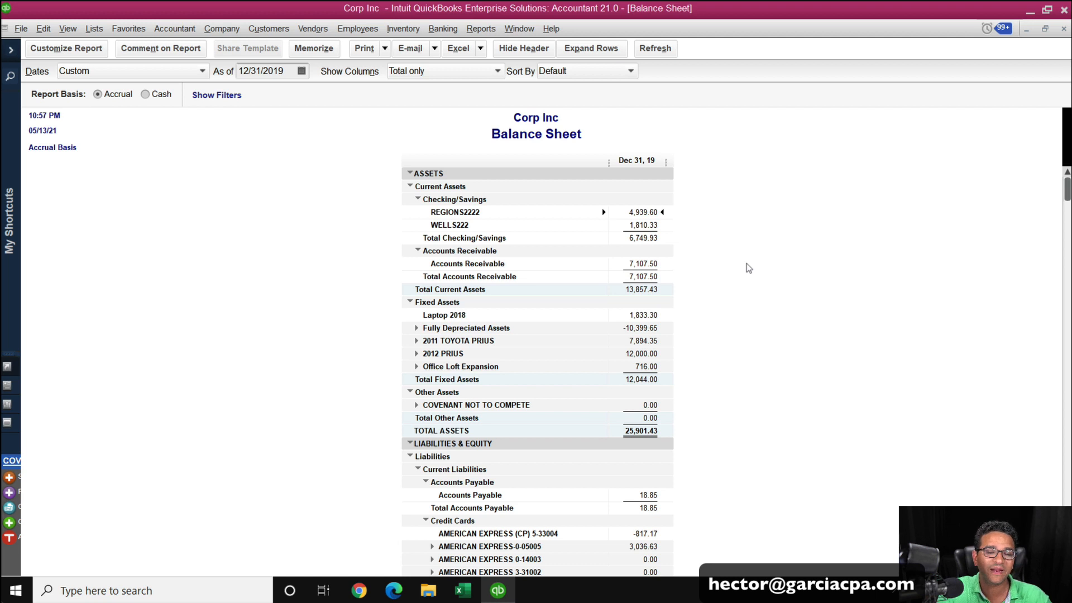
pyautogui.click(1063, 29)
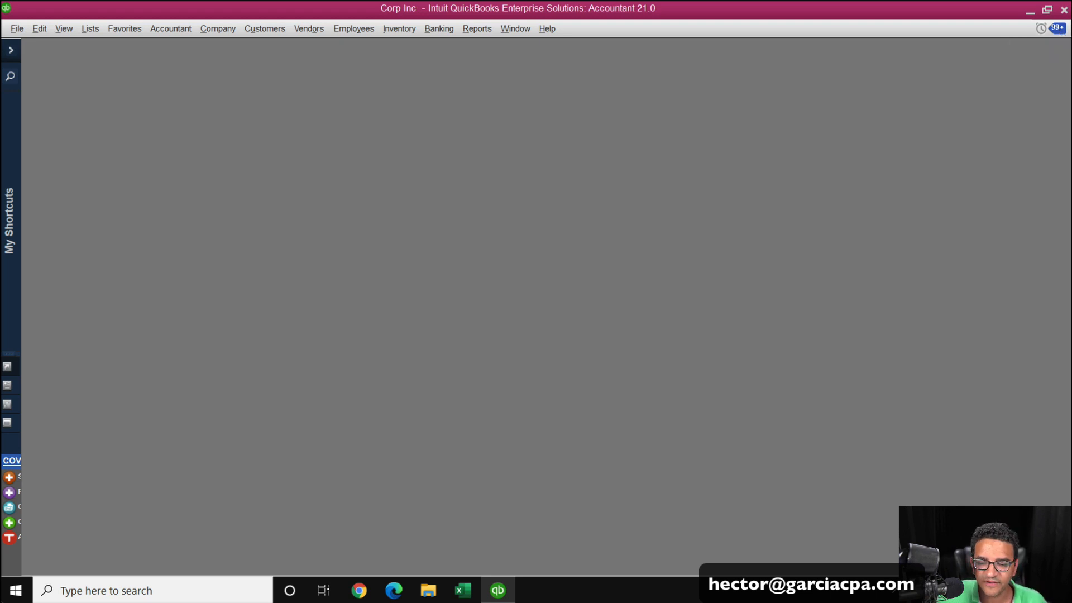
# Open the Condense Data utility and move its dialog to the centre of the screen.
pyautogui.click(23, 31)
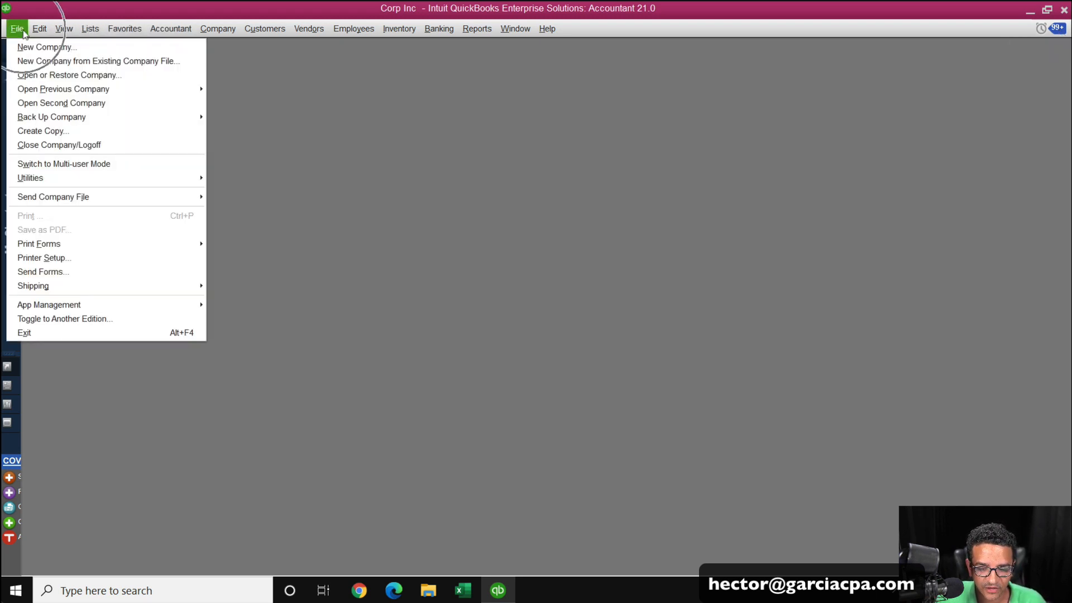
pyautogui.click(48, 177)
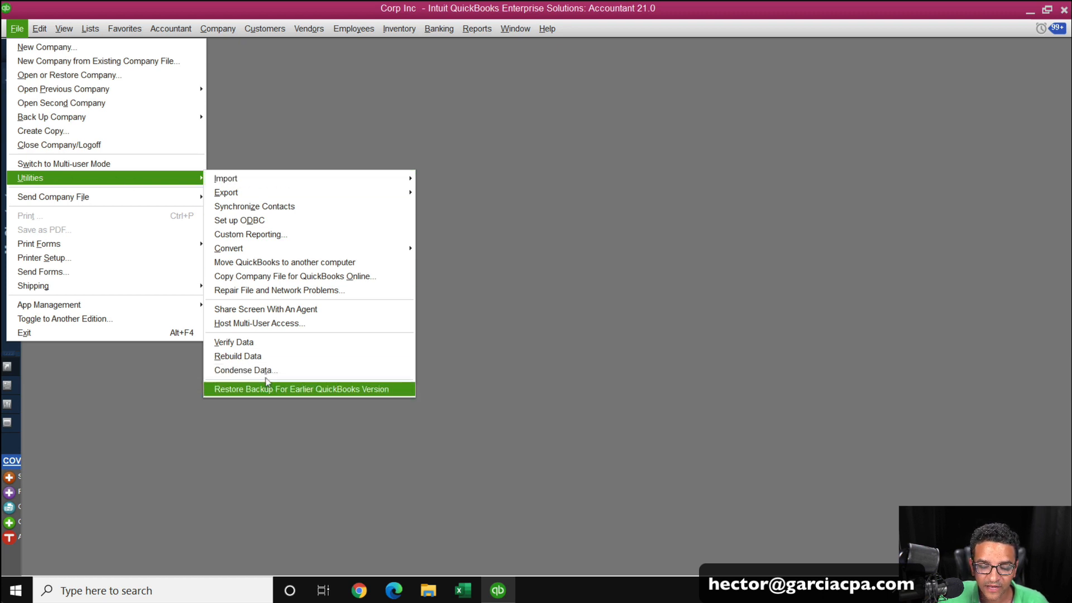
pyautogui.click(265, 371)
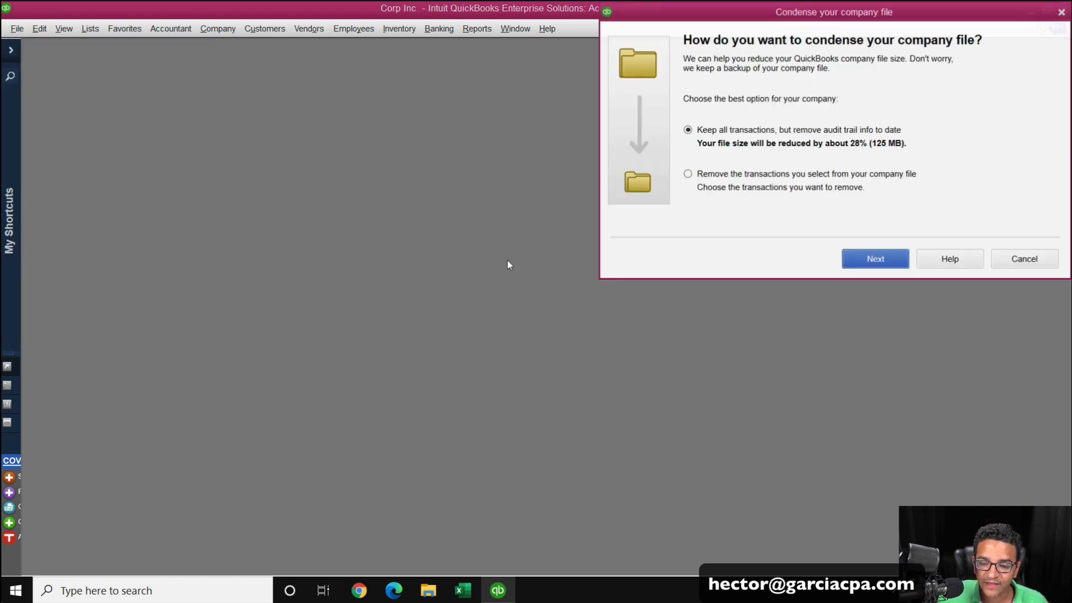
pyautogui.moveTo(830, 13); pyautogui.dragTo(445, 131)
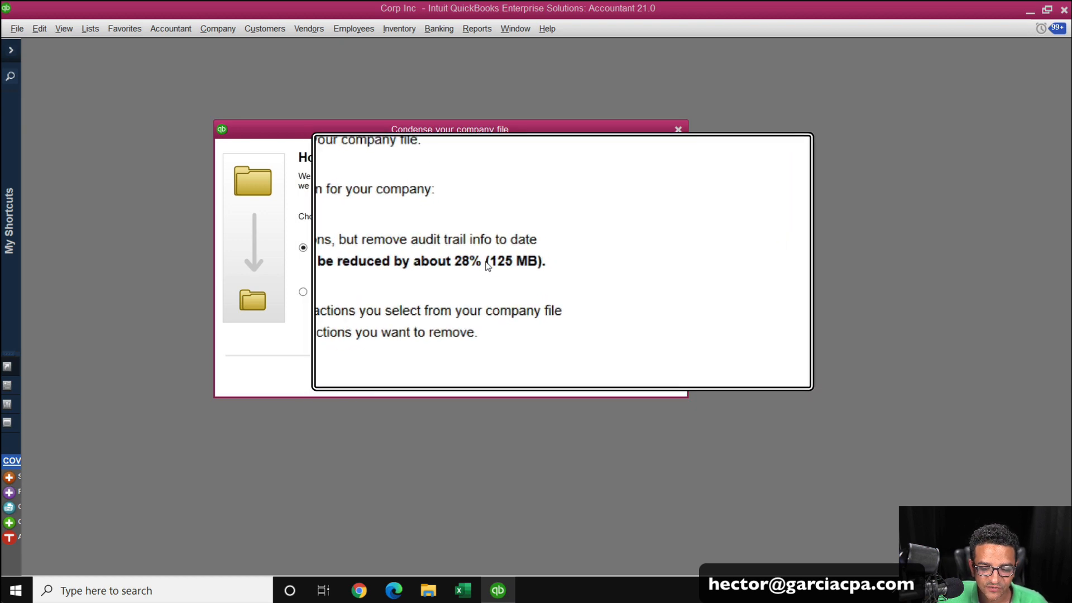
pyautogui.click(347, 264)
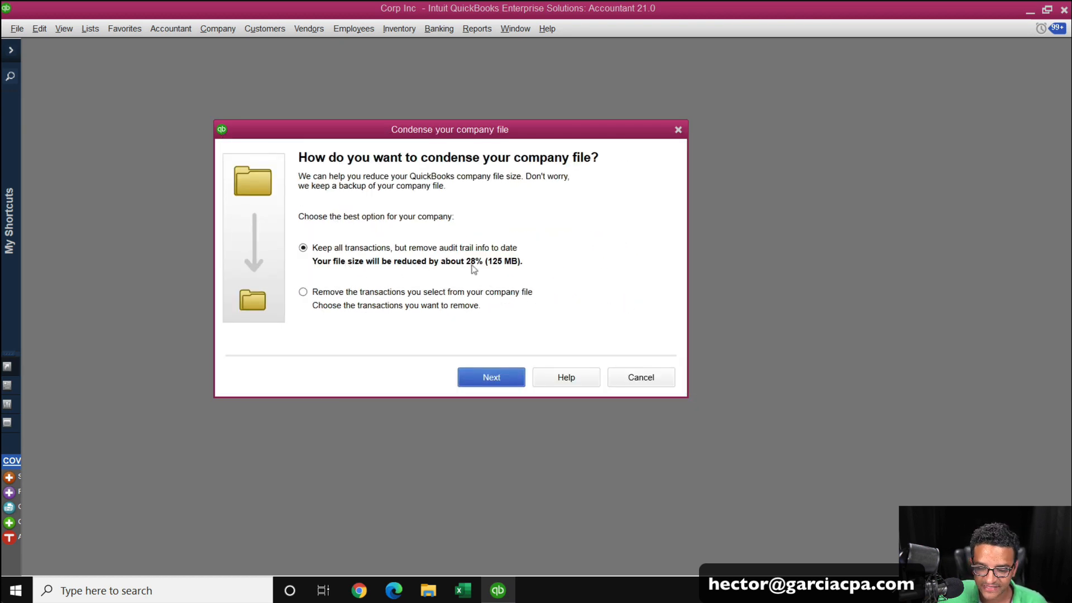
pyautogui.click(504, 270)
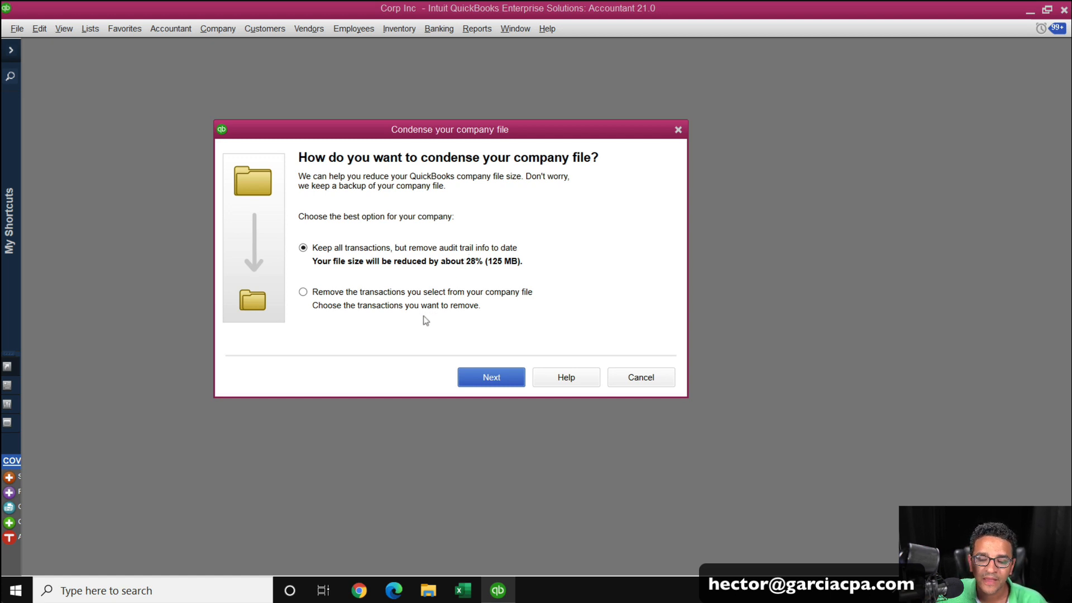
# Choose to remove selected transactions from the company file and continue to the next page.
pyautogui.click(303, 292)
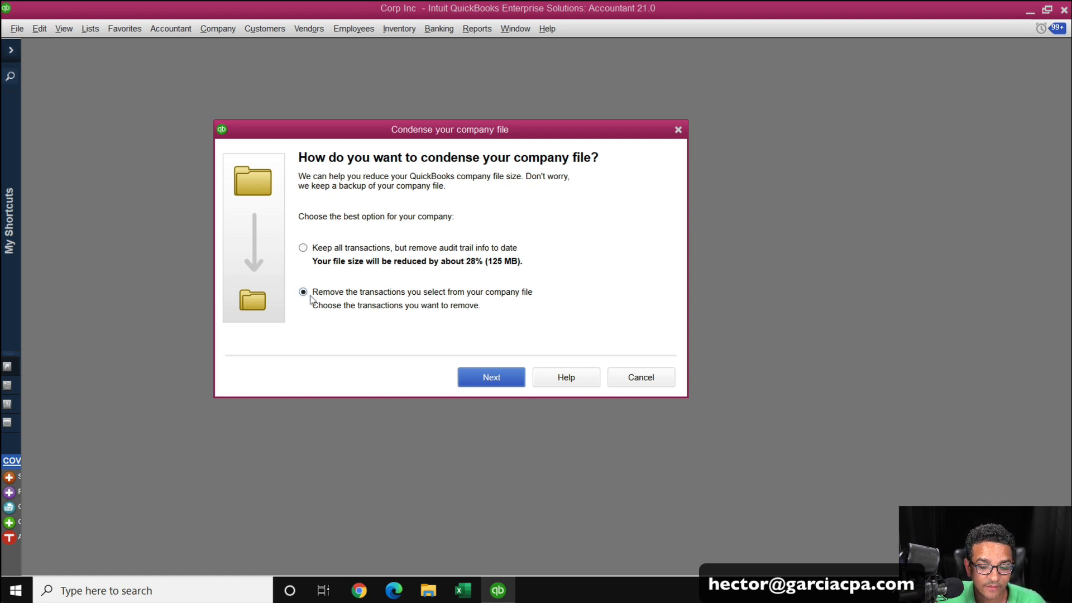
pyautogui.click(309, 297)
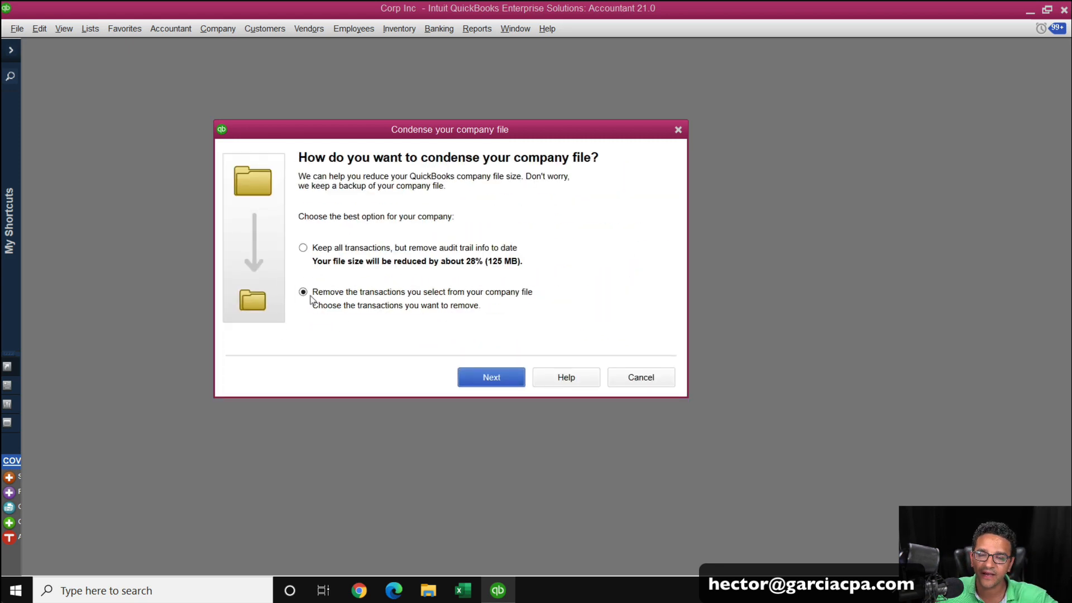
pyautogui.click(492, 376)
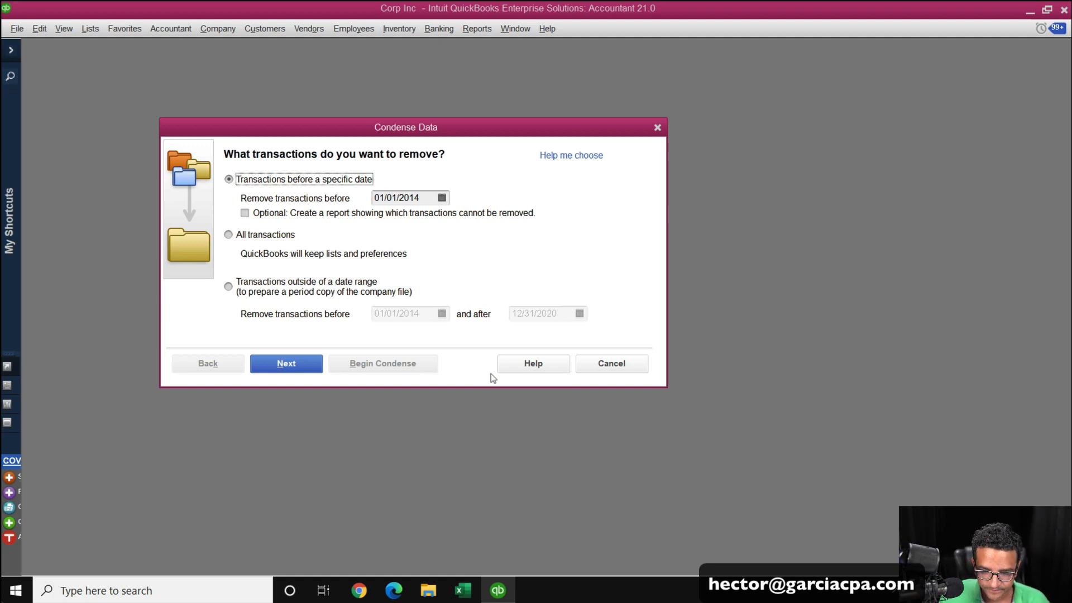
# Choose removing transactions before 01/01/2020 and enable the report of transactions that cannot be removed.
pyautogui.click(249, 180)
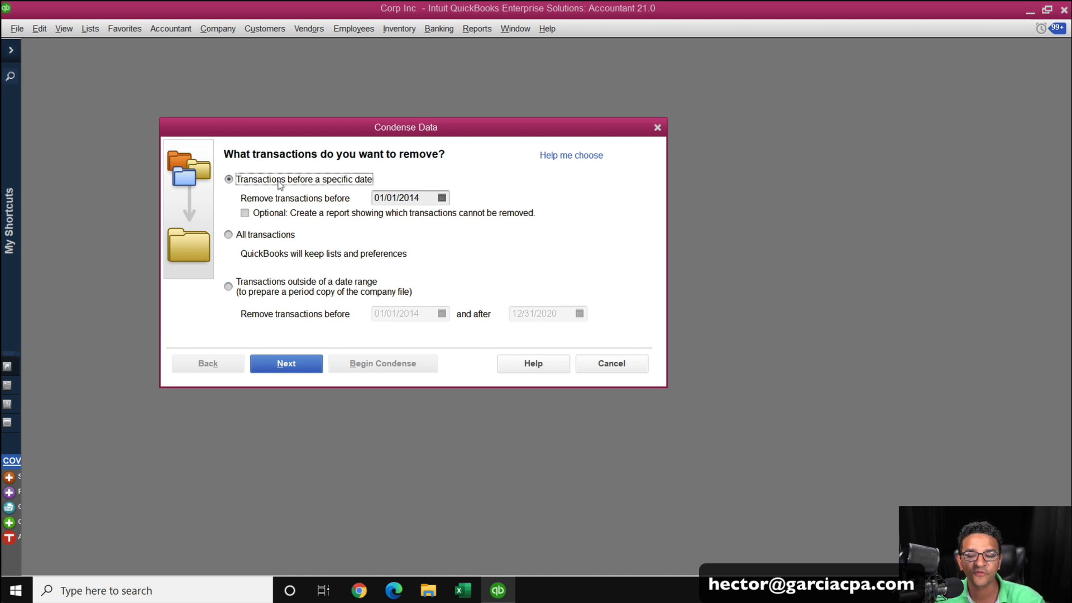
pyautogui.click(413, 198)
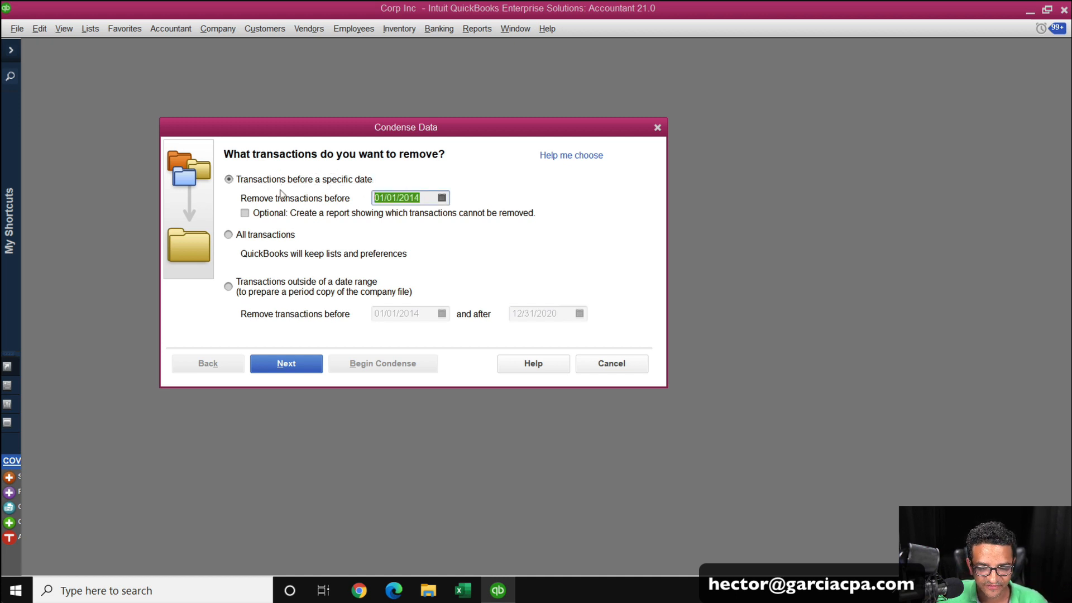
pyautogui.write('01')
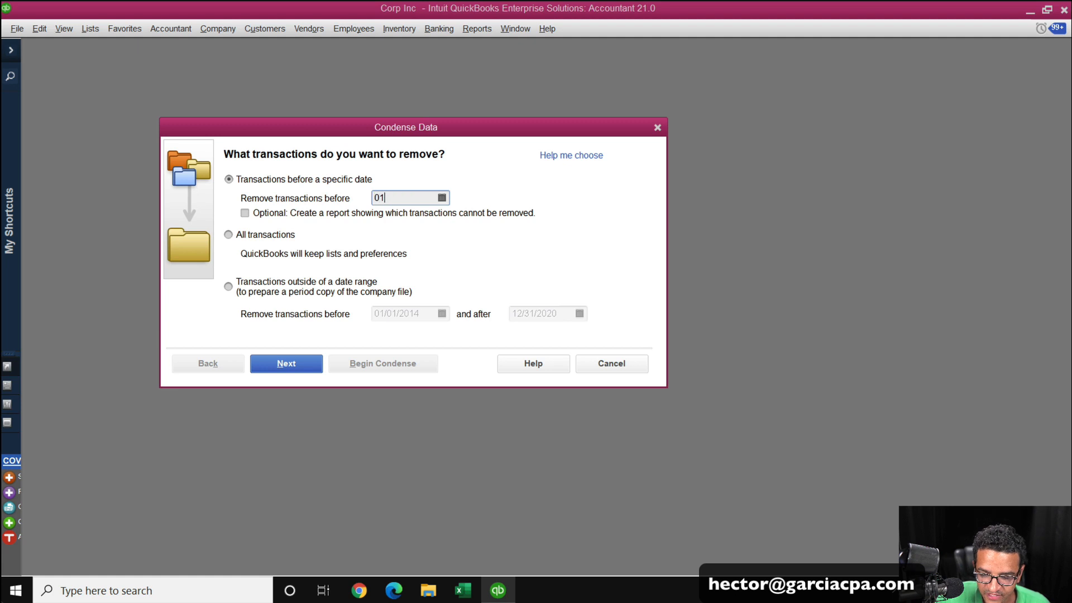
pyautogui.write('/01/2020')
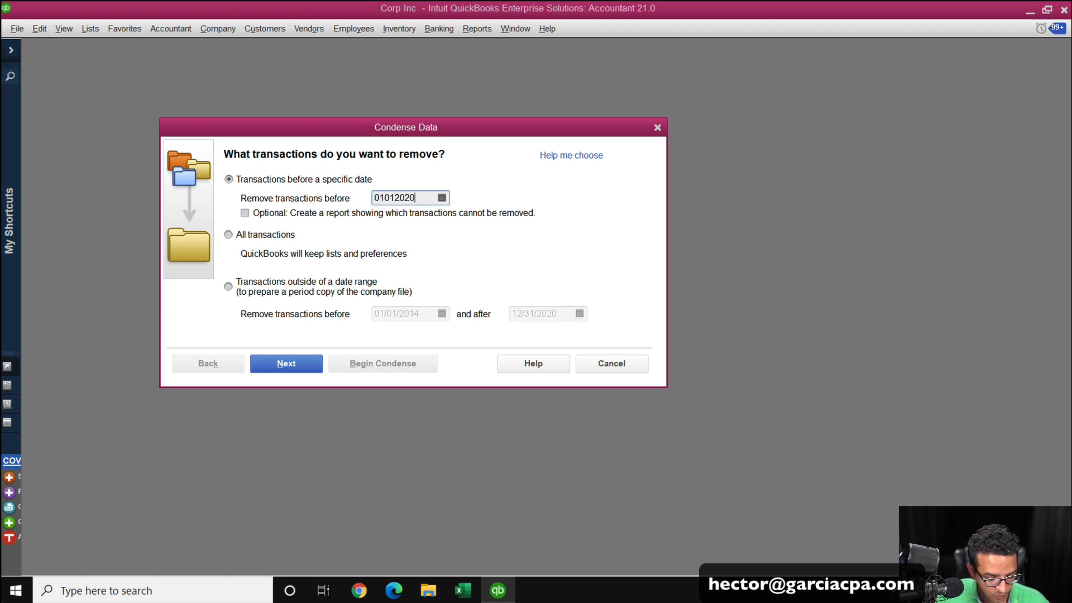
pyautogui.press('Tab')
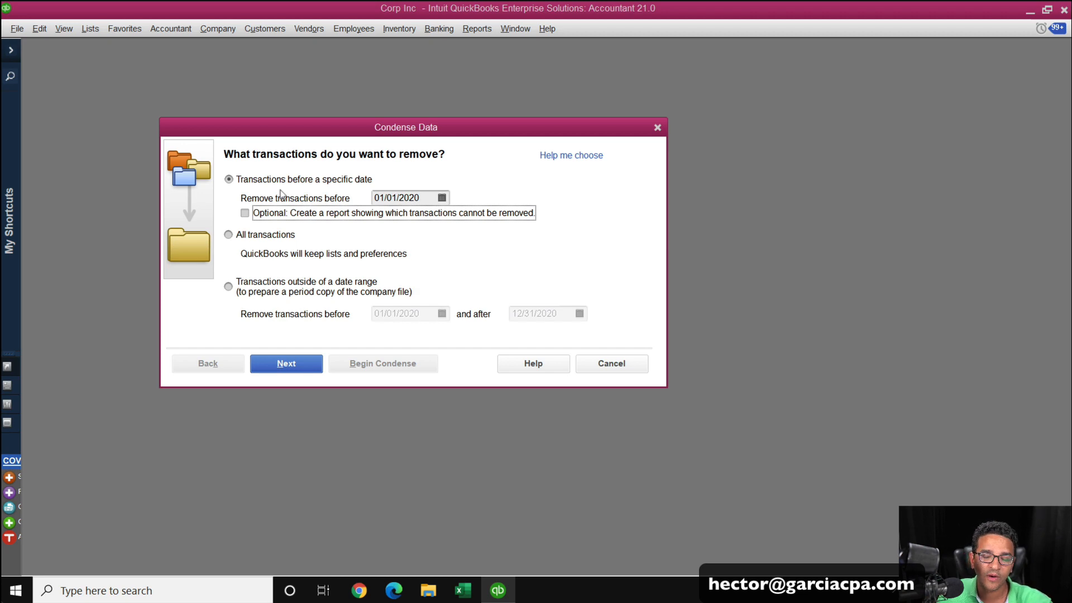
pyautogui.click(261, 212)
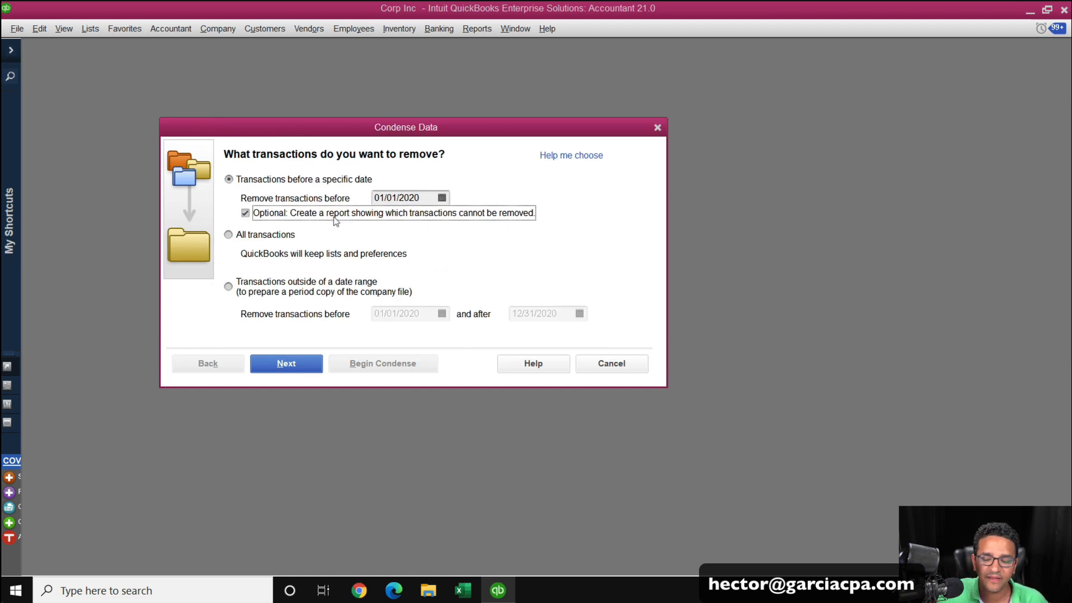
pyautogui.click(245, 236)
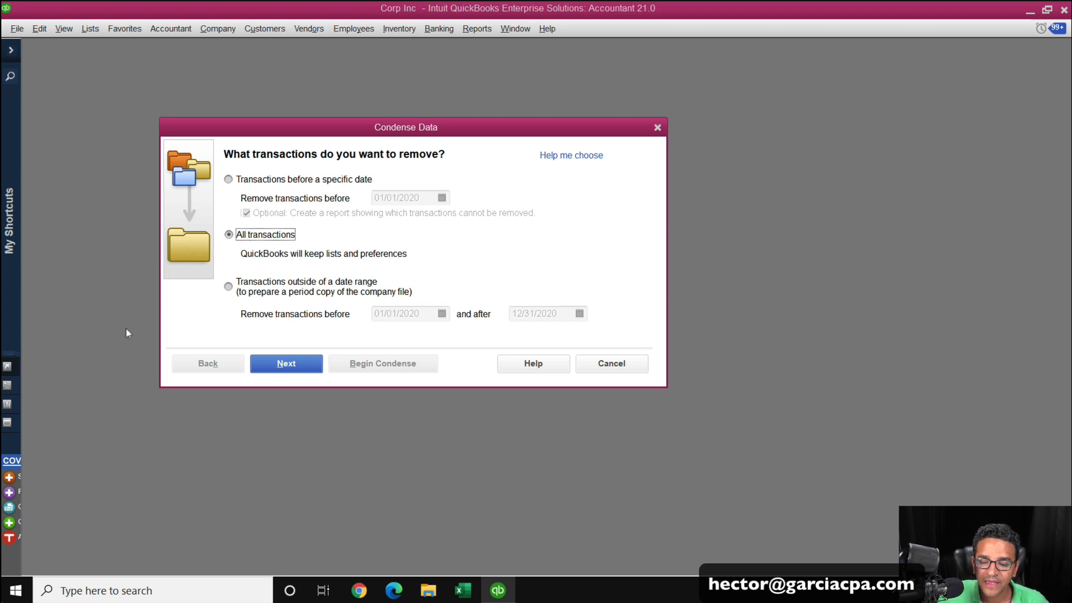
pyautogui.click(279, 290)
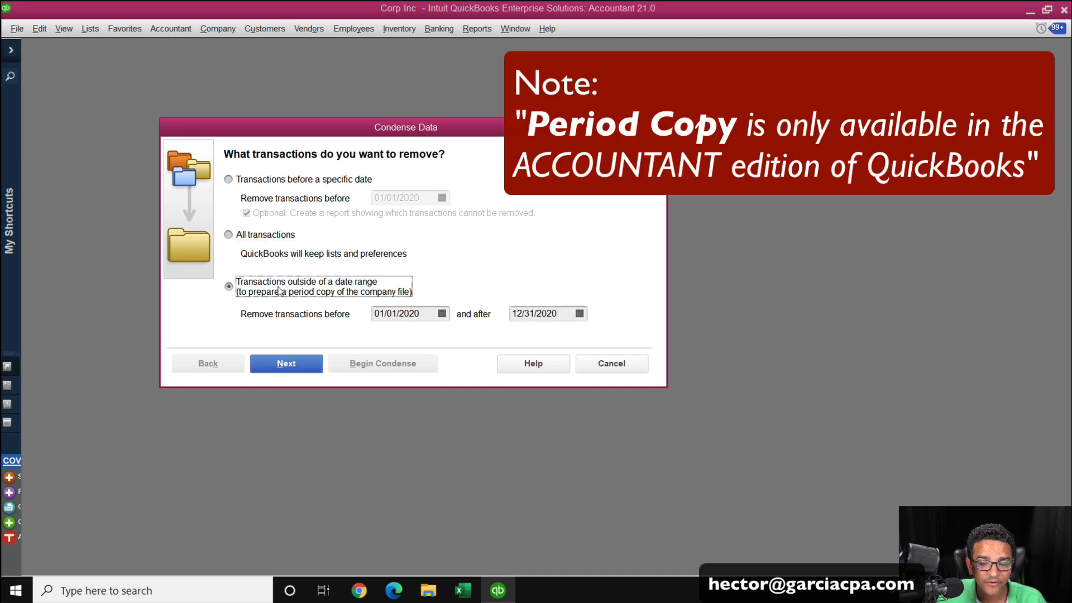
pyautogui.click(288, 182)
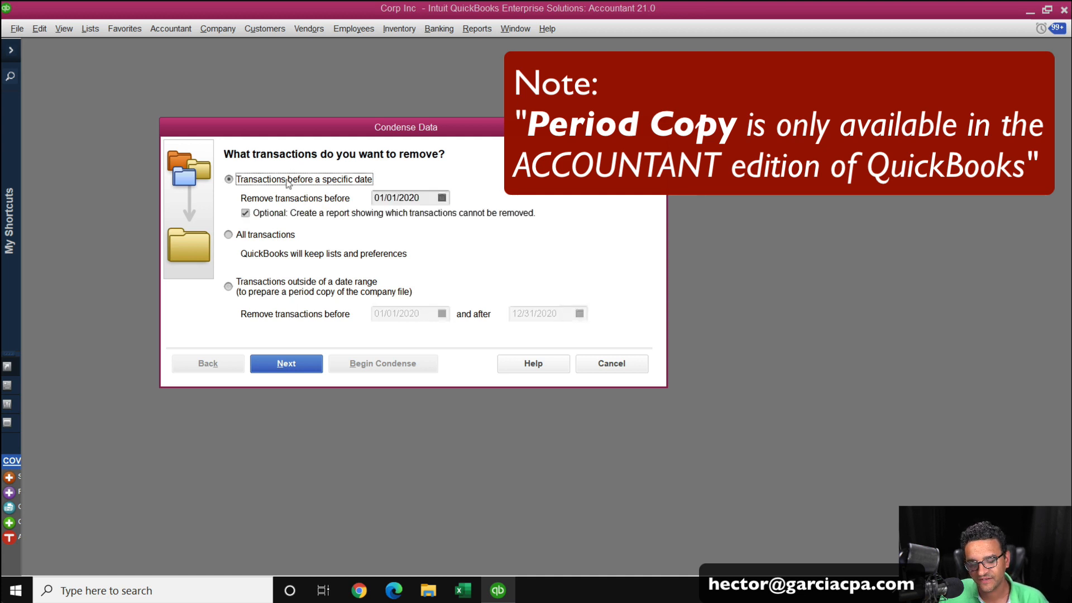
pyautogui.click(310, 291)
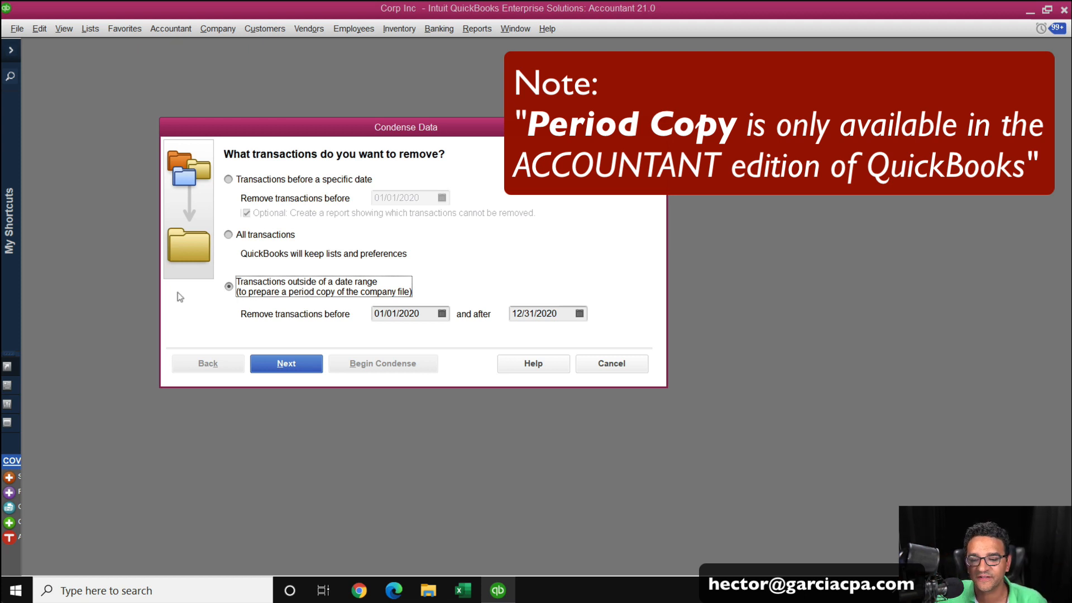
pyautogui.click(282, 182)
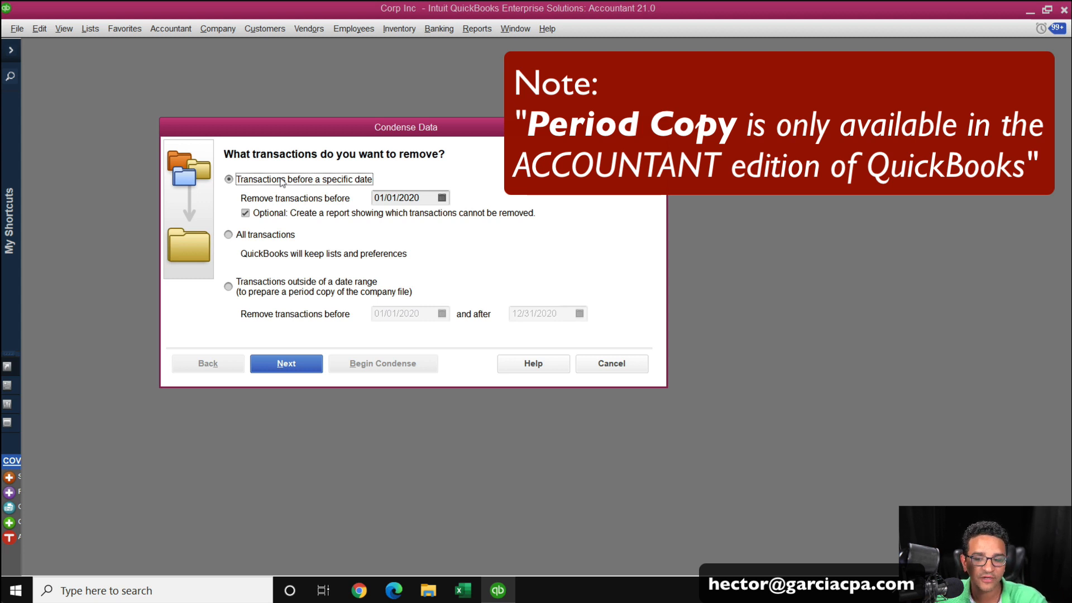
pyautogui.click(295, 285)
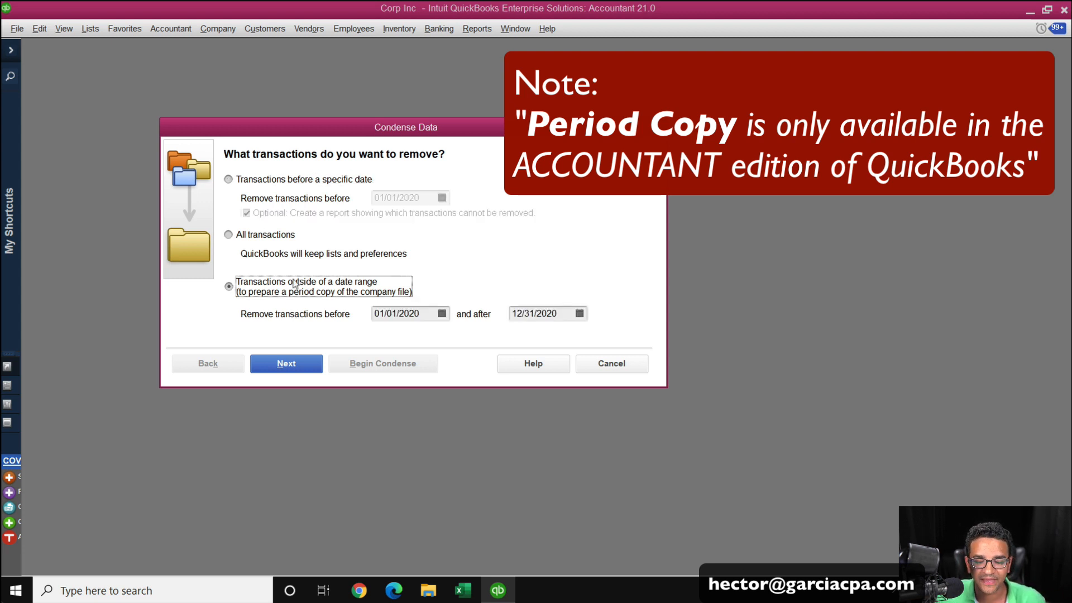
pyautogui.click(300, 182)
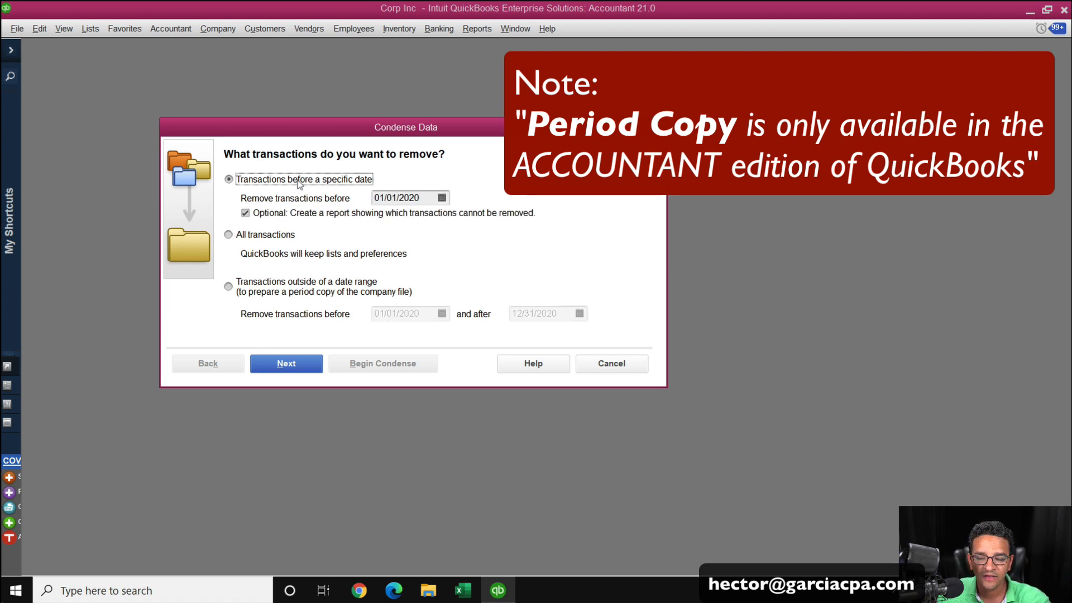
pyautogui.click(279, 286)
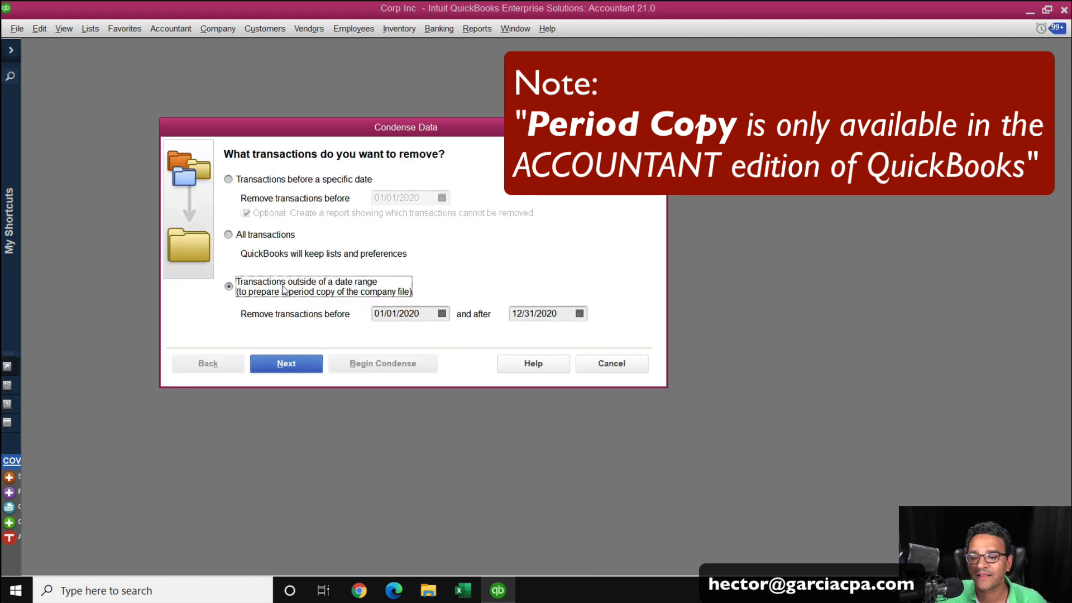
pyautogui.click(278, 183)
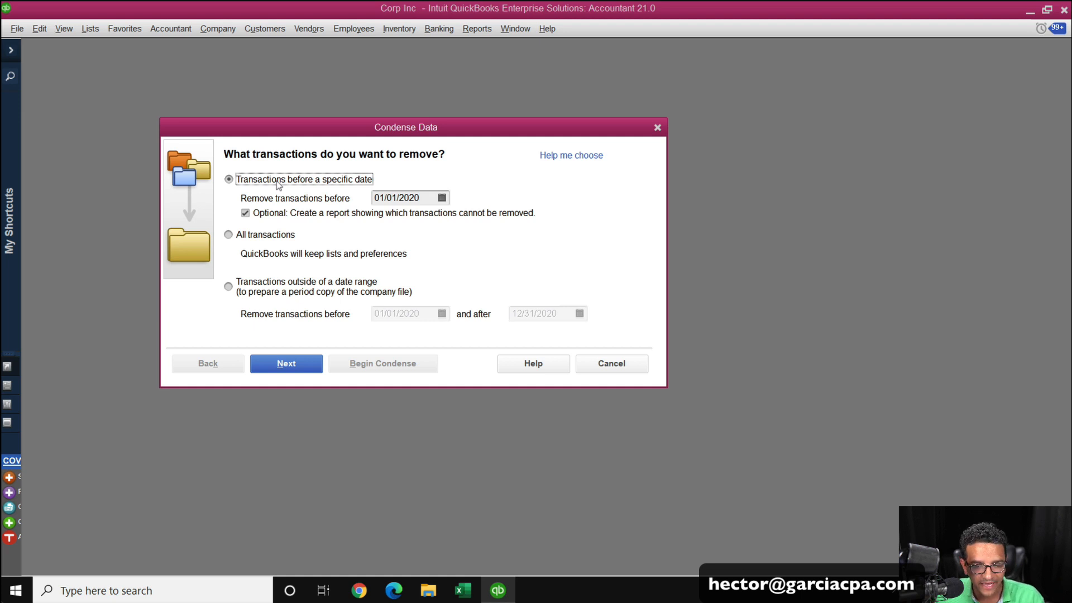
# Try to proceed with condensing, dismiss the warning, and cancel the Condense Data wizard.
pyautogui.press('Tab')
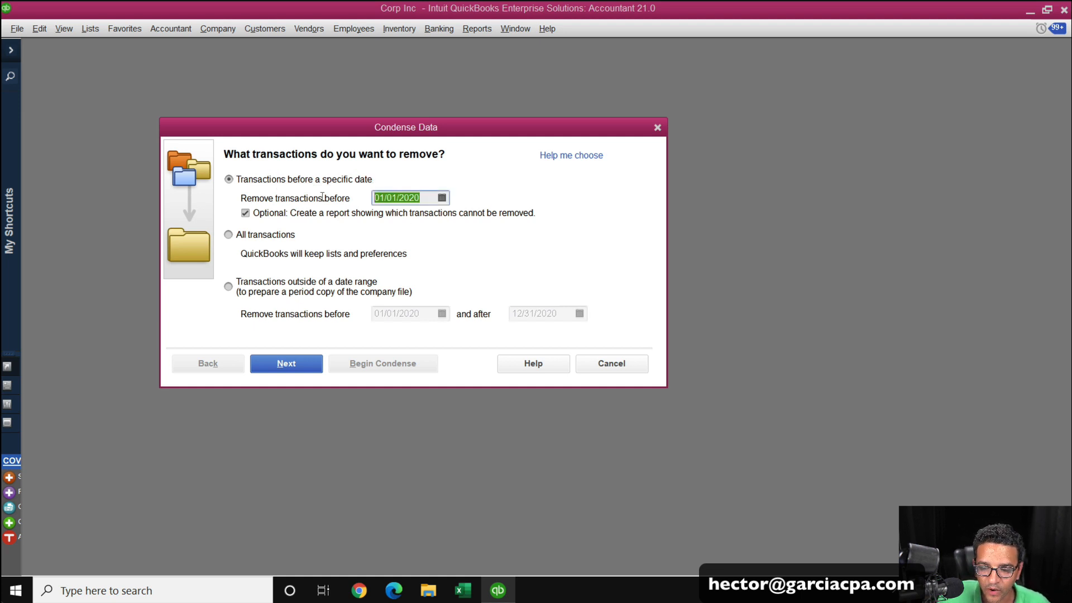
pyautogui.click(287, 363)
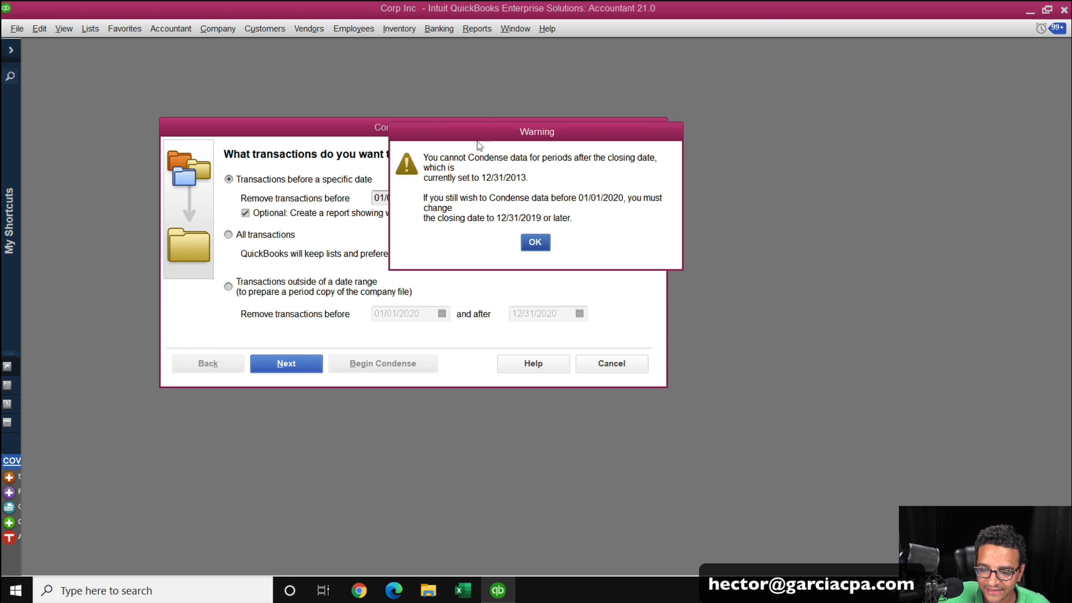
pyautogui.click(534, 247)
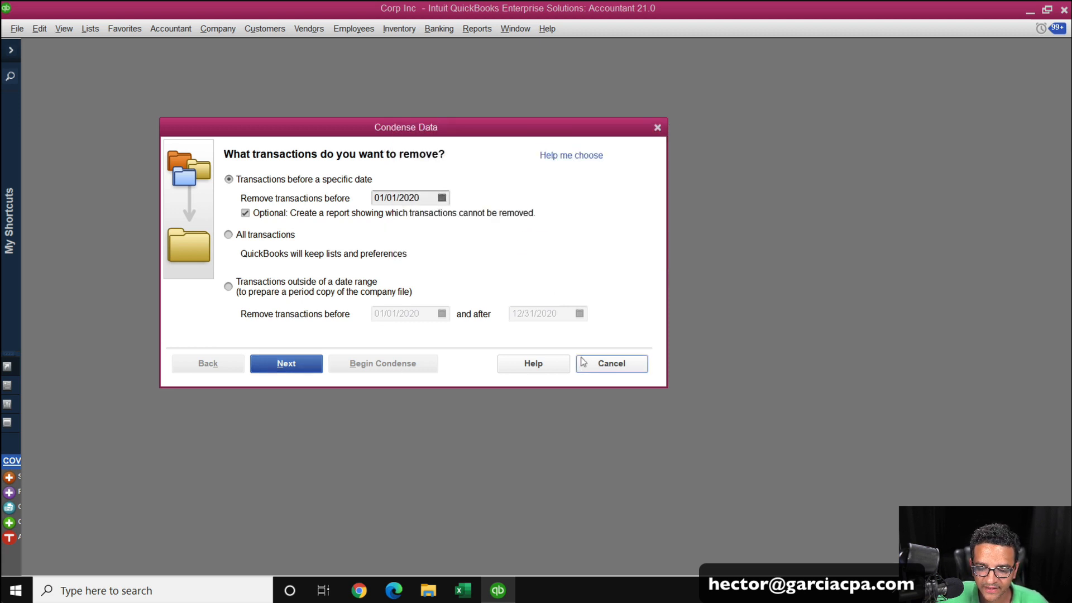
pyautogui.click(609, 367)
# Set the company closing date to 01/01/2020 in the Accounting company preferences and save the preferences.
pyautogui.click(42, 30)
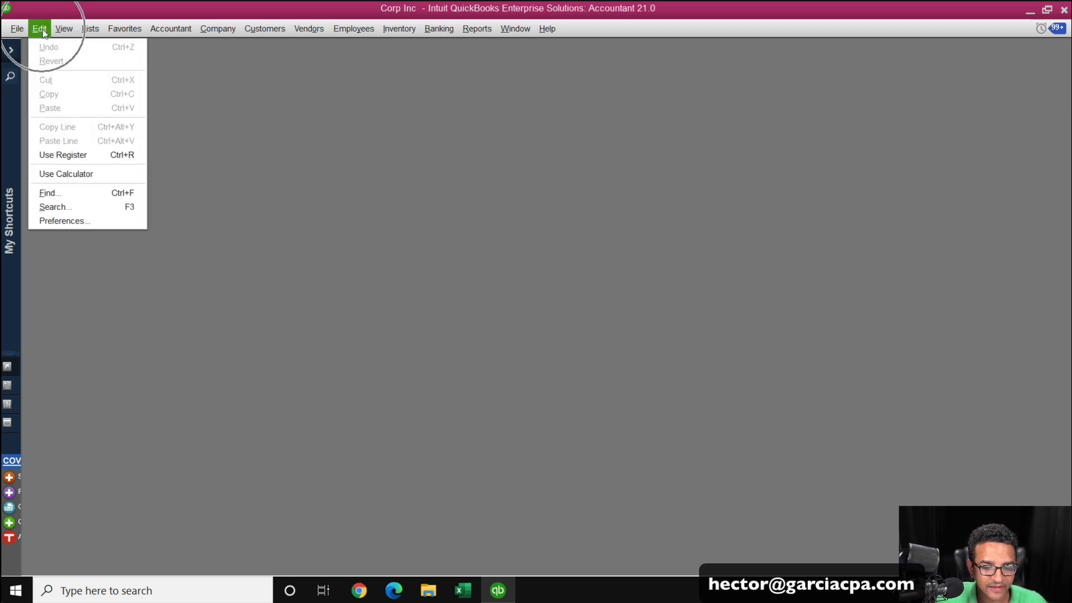
pyautogui.click(62, 222)
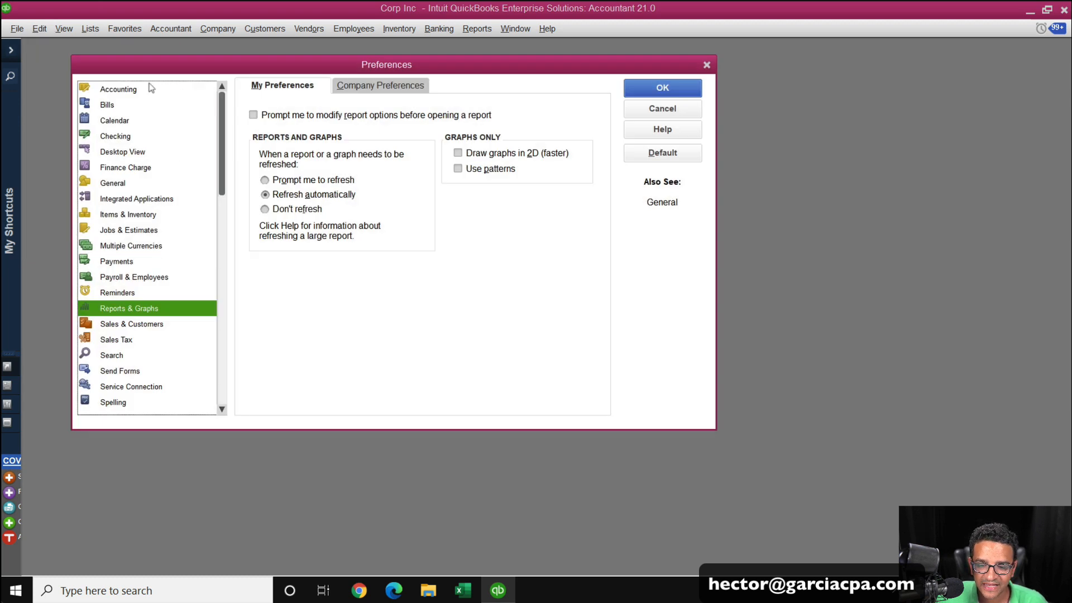
pyautogui.click(127, 92)
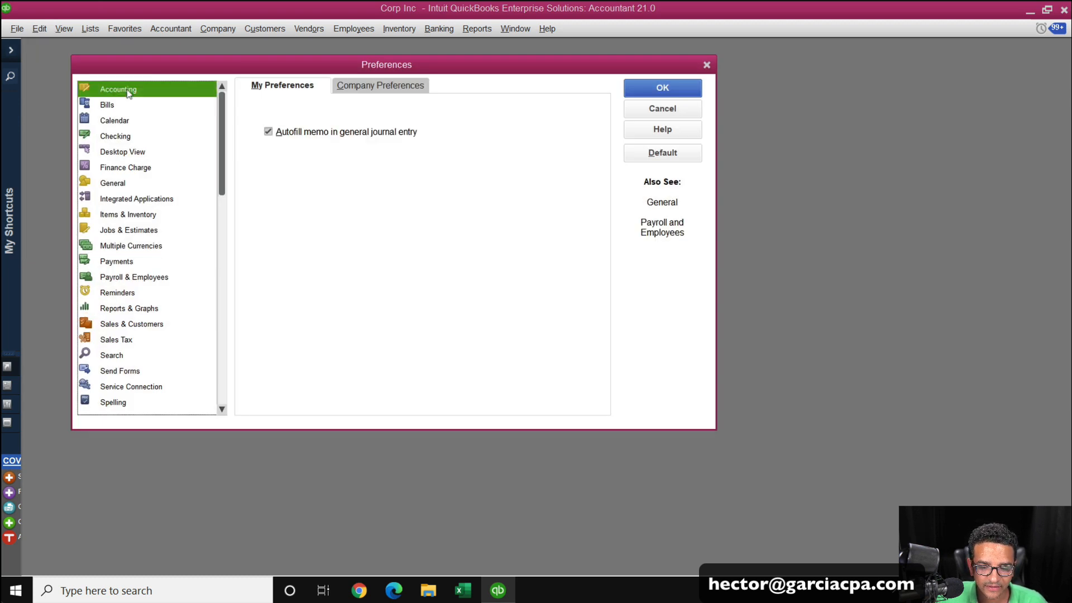
pyautogui.click(369, 86)
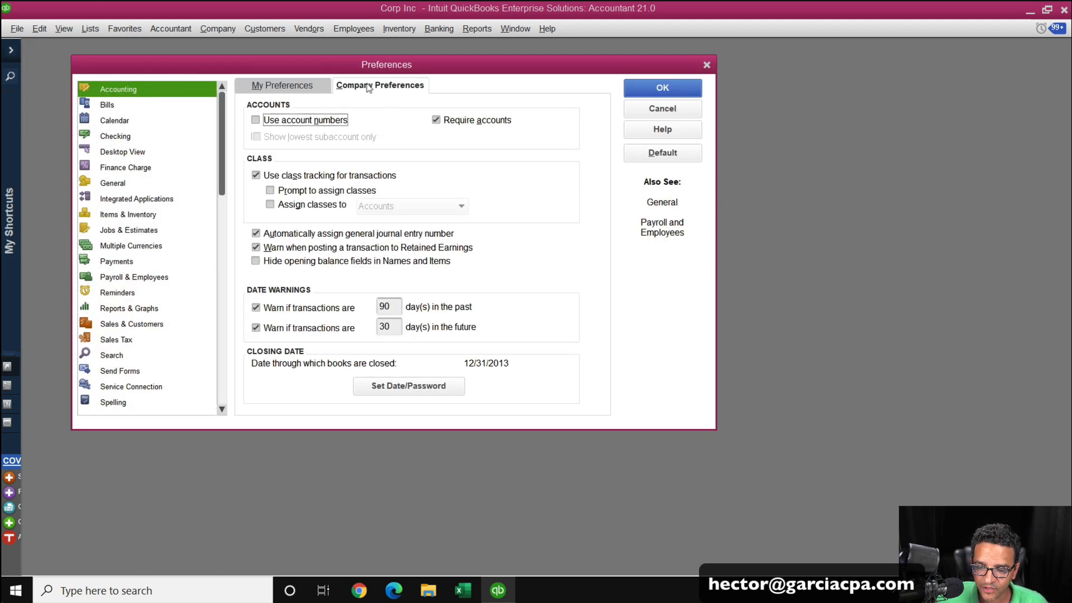
pyautogui.click(408, 386)
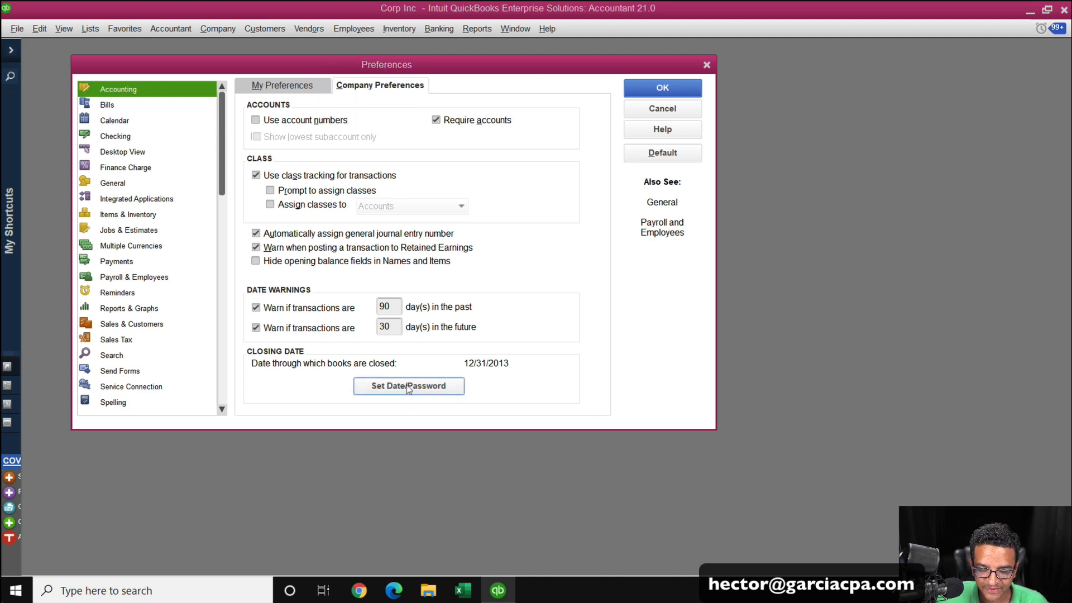
pyautogui.press('Tab')
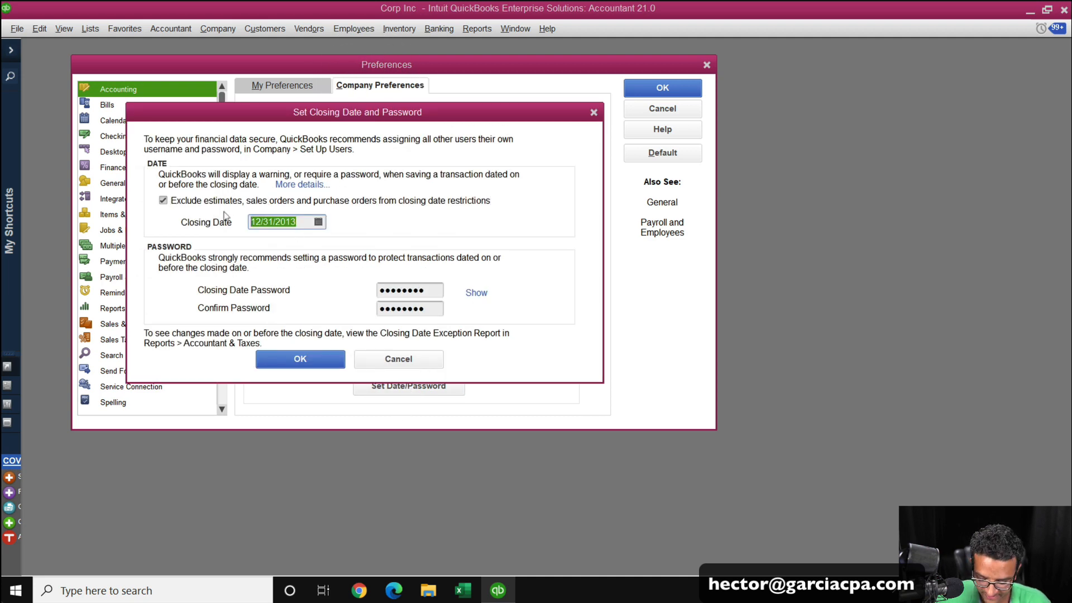
pyautogui.write('01')
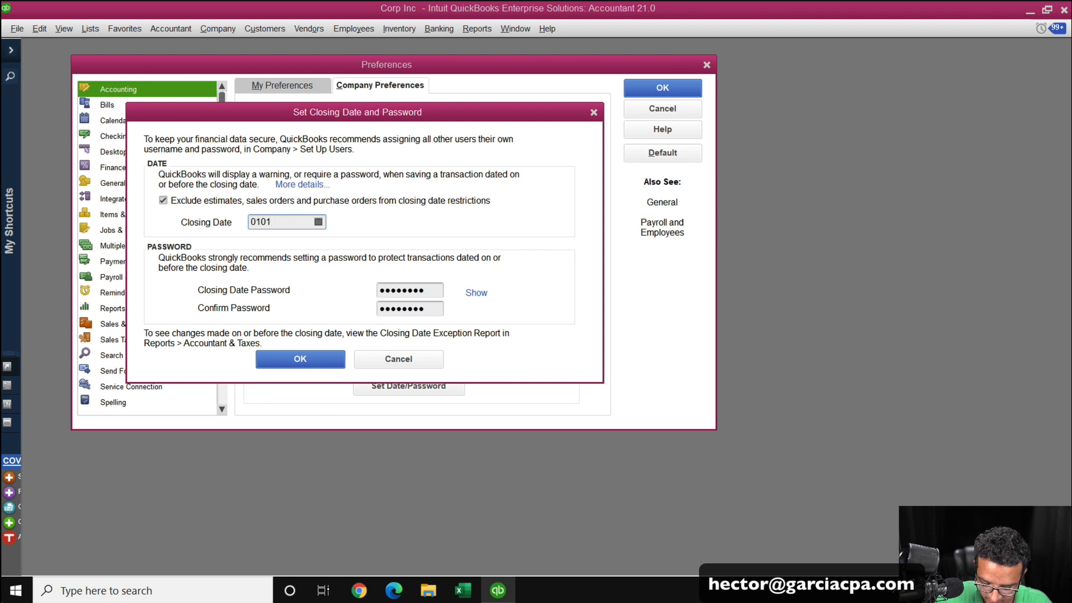
pyautogui.write('/01/2020')
pyautogui.press('Tab')
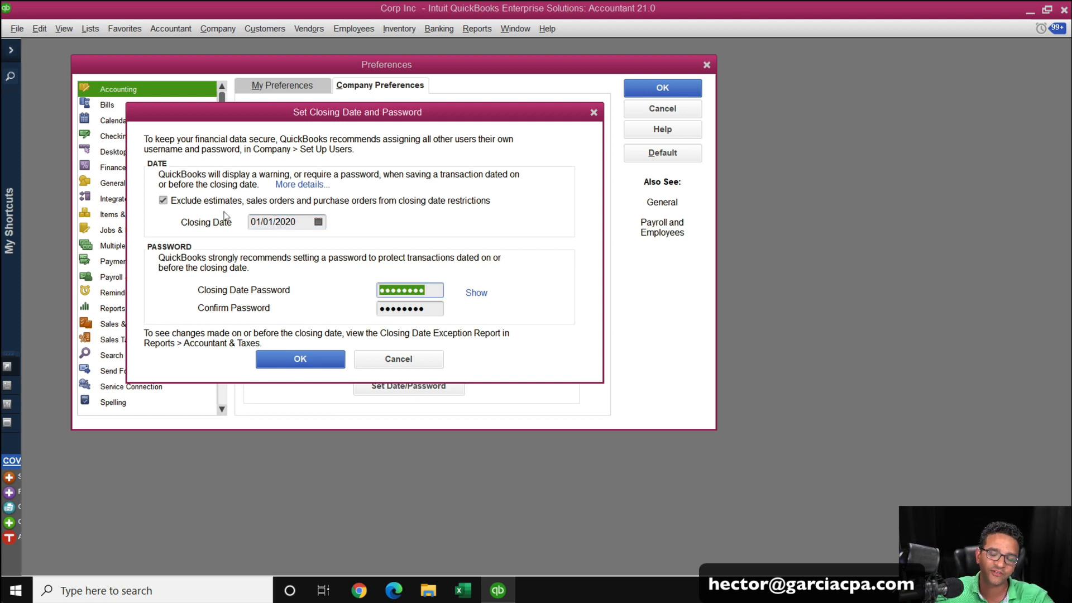
pyautogui.click(293, 362)
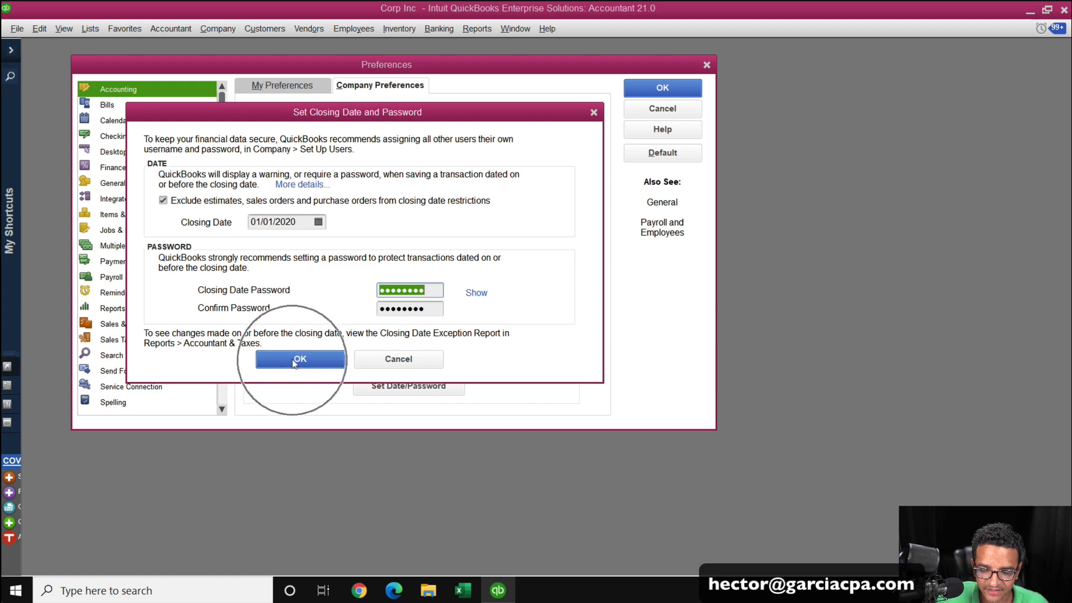
pyautogui.click(664, 86)
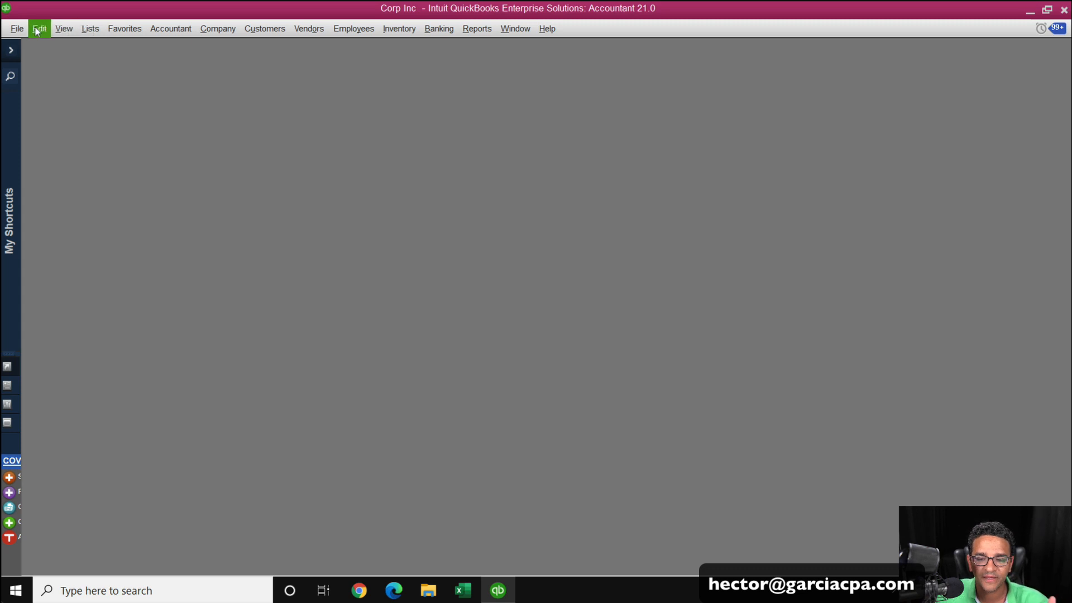
# Reopen the Condense Data utility, choose removing selected transactions from the company file, and continue.
pyautogui.click(17, 29)
pyautogui.moveTo(78, 181)
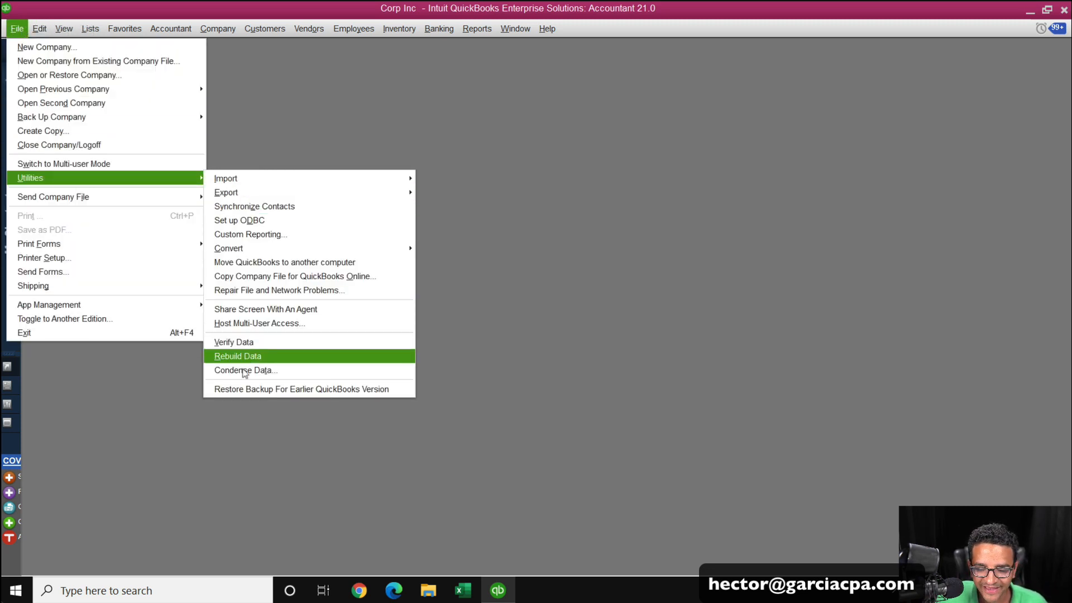
pyautogui.click(248, 372)
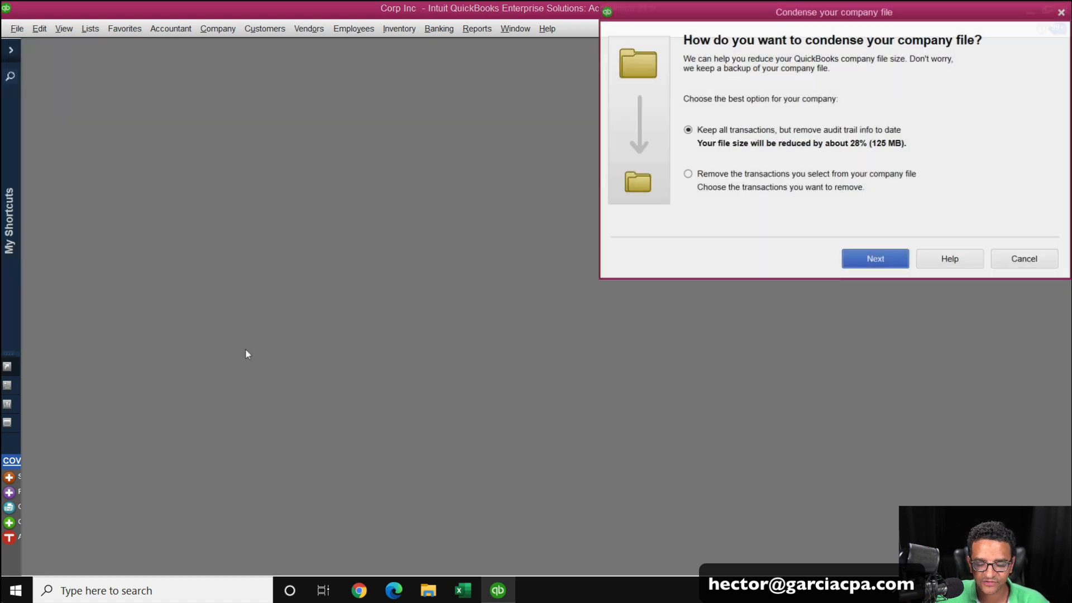
pyautogui.click(690, 176)
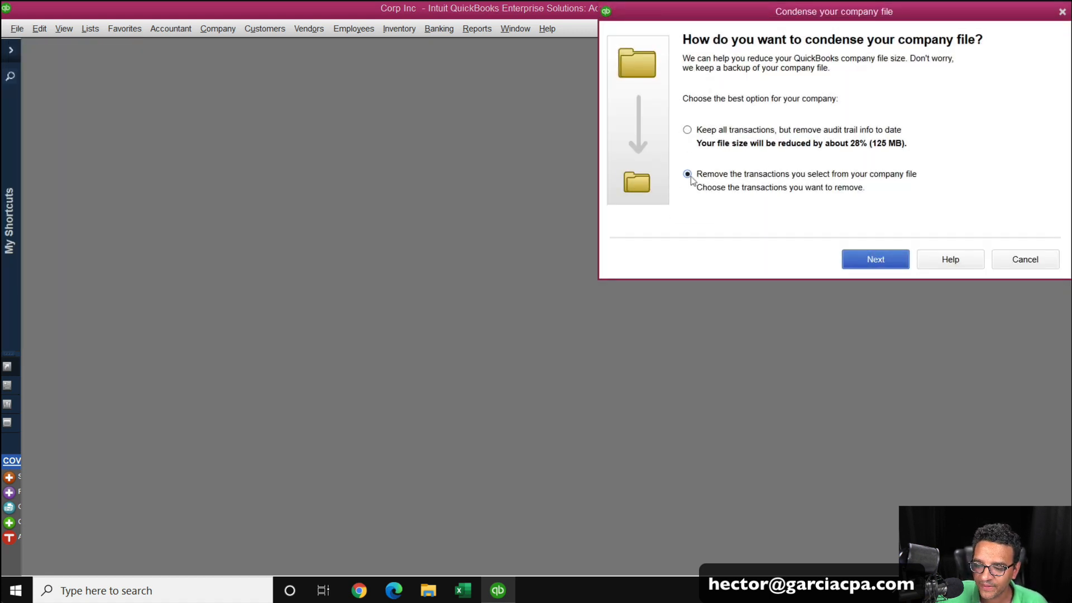
pyautogui.click(691, 177)
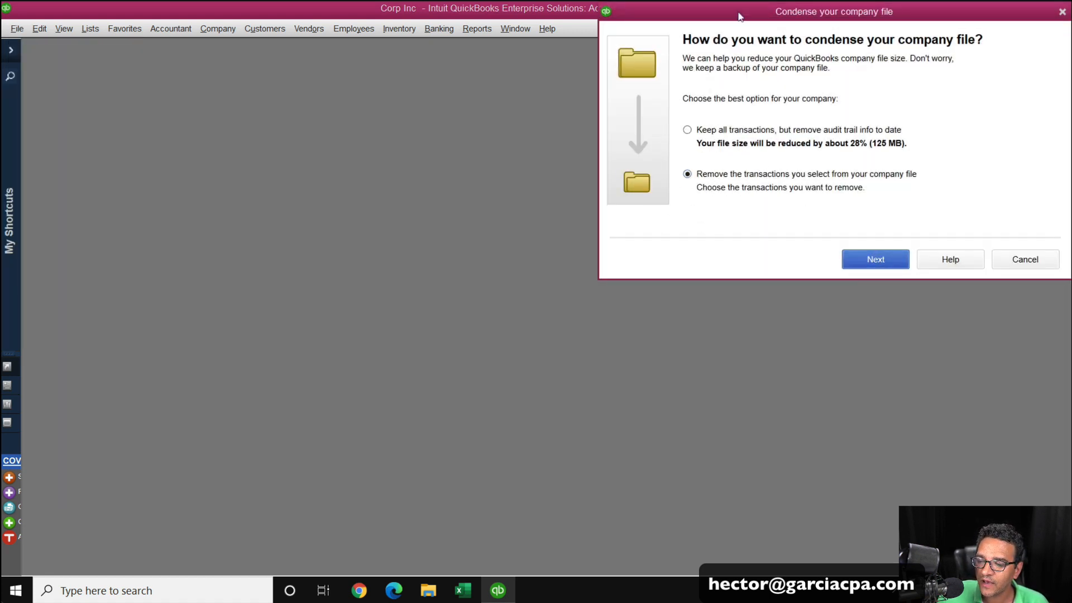
pyautogui.click(613, 335)
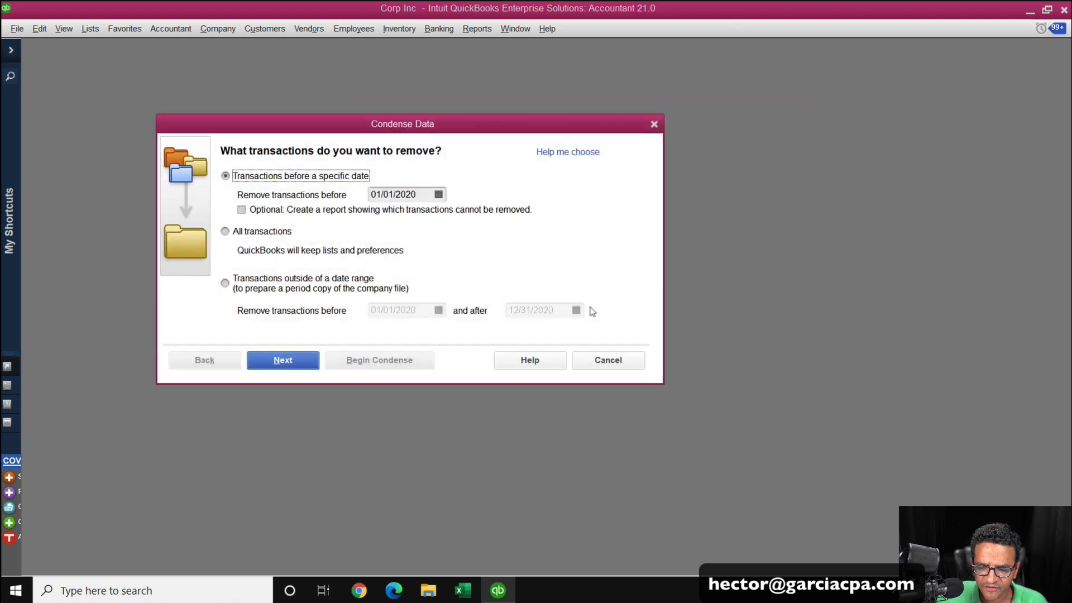
# Choose removing transactions before 01/01/2020, enable the report of transactions that cannot be removed, and continue.
pyautogui.click(280, 178)
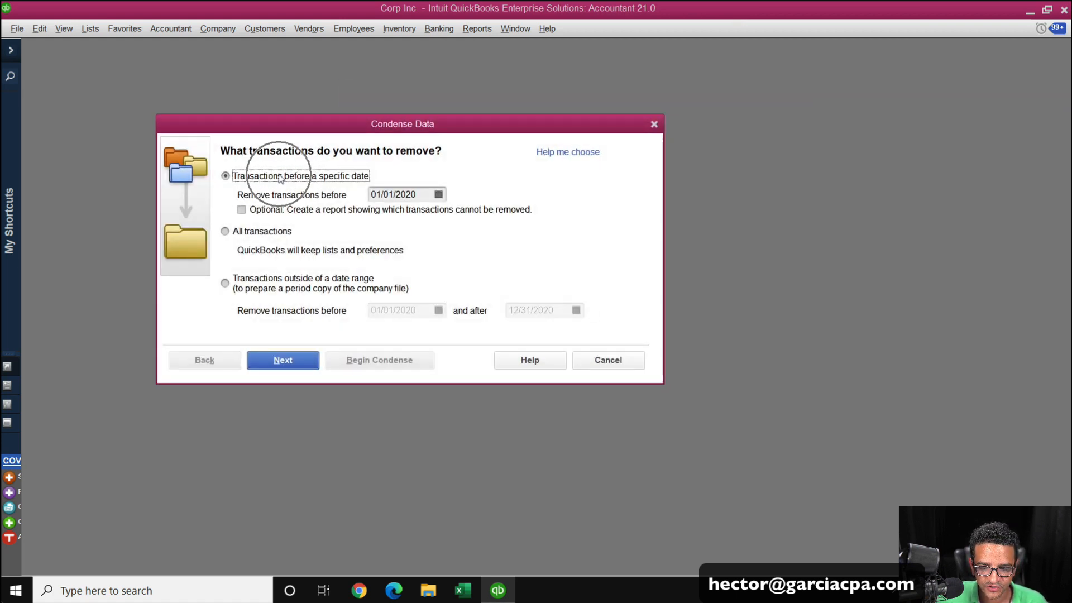
pyautogui.click(269, 209)
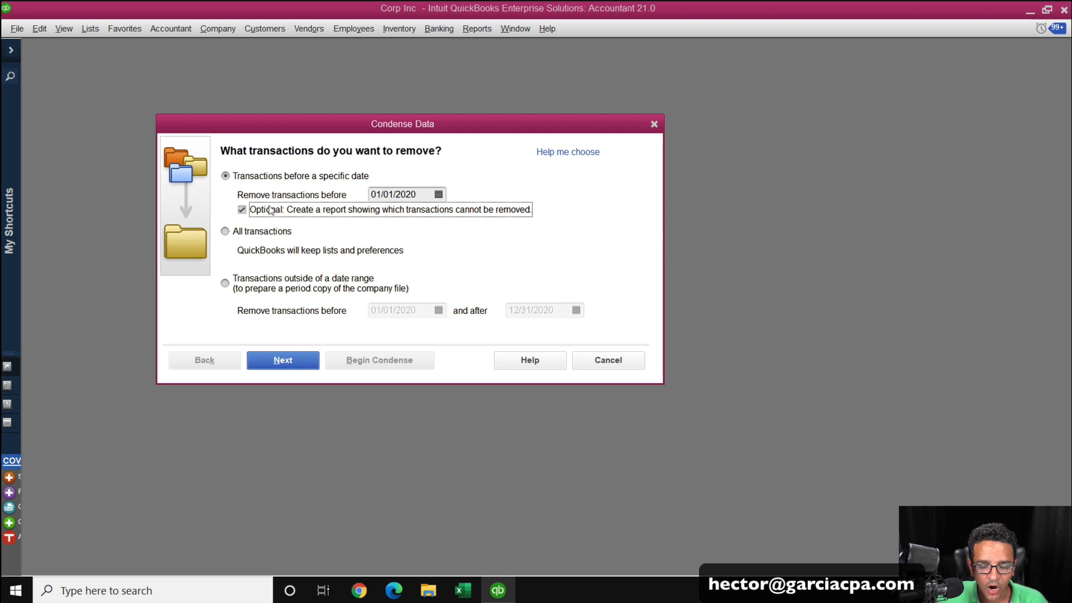
pyautogui.click(284, 359)
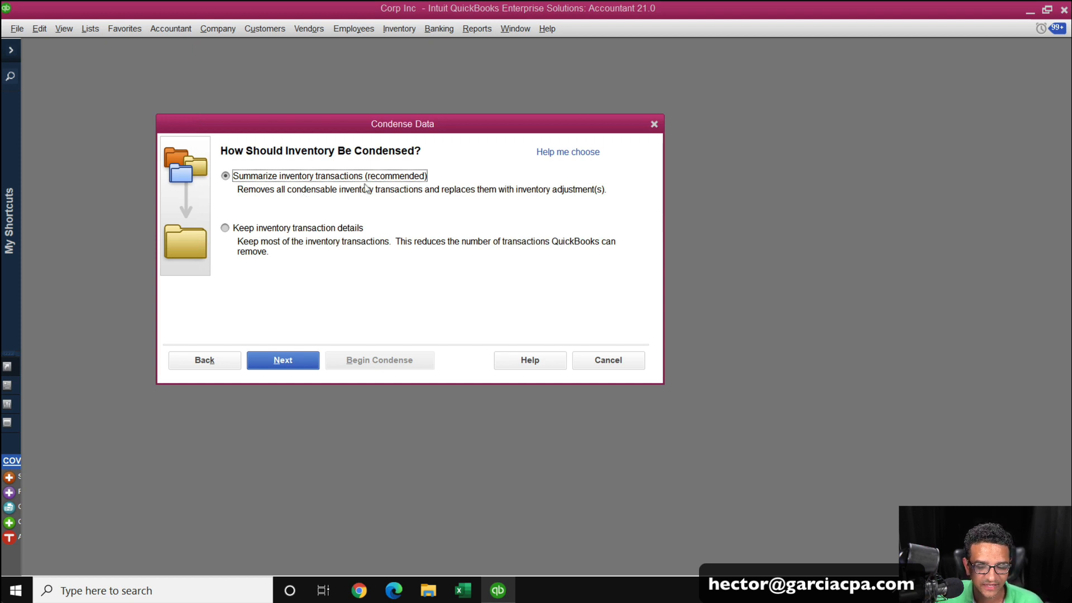
# Keep the recommended option to summarize inventory transactions and continue to the next page.
pyautogui.click(291, 228)
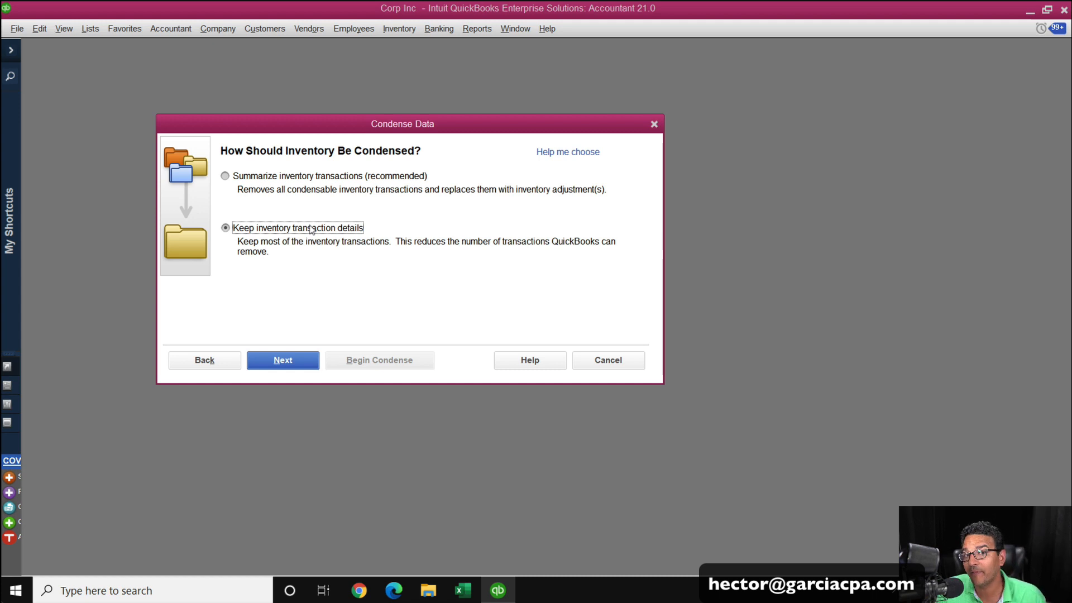
pyautogui.click(302, 178)
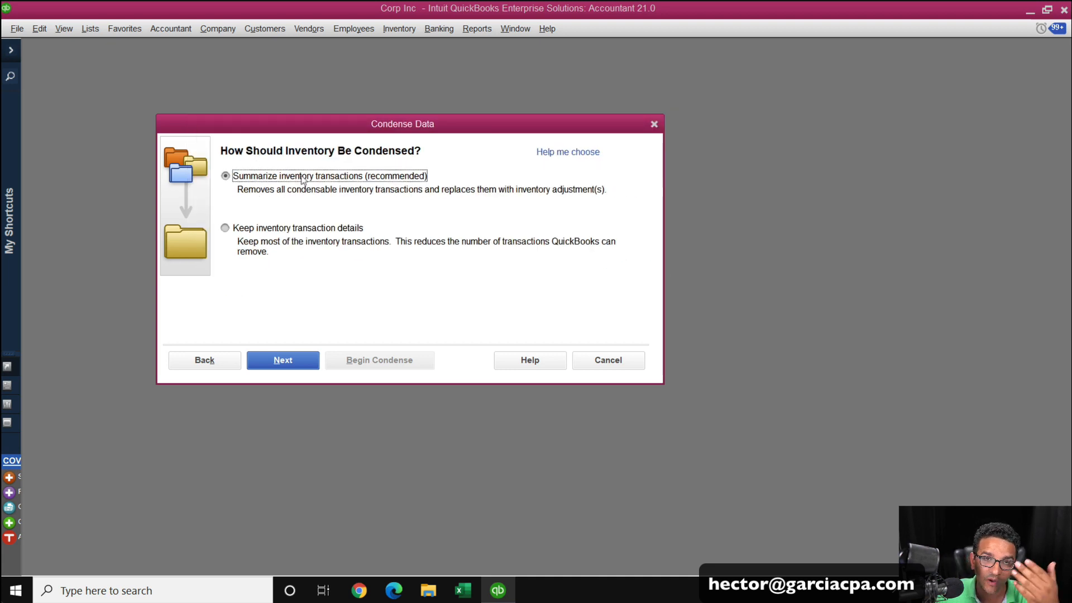
pyautogui.click(302, 360)
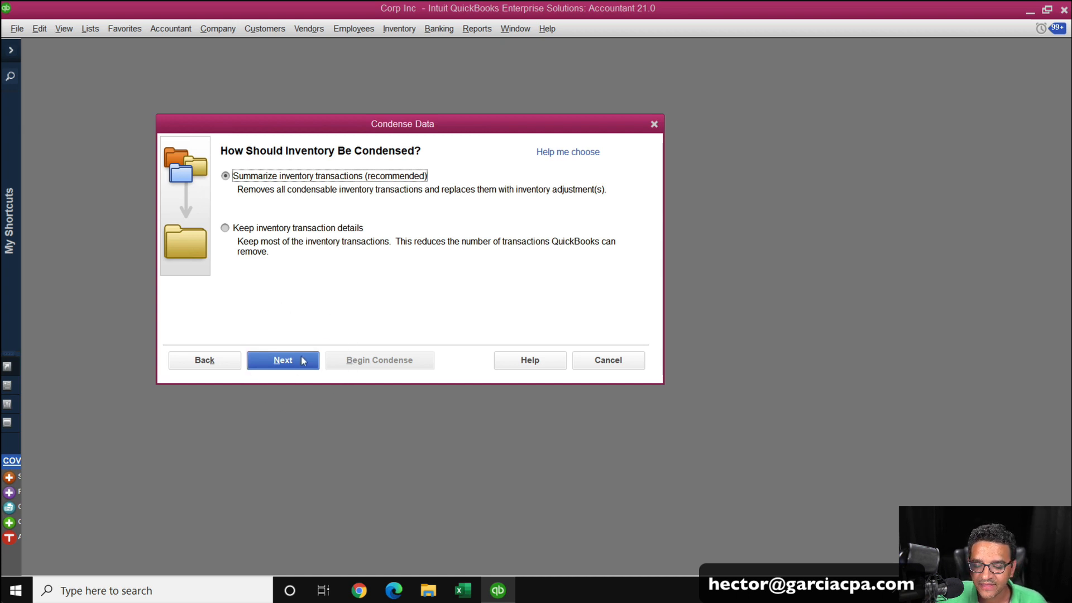
pyautogui.click(302, 360)
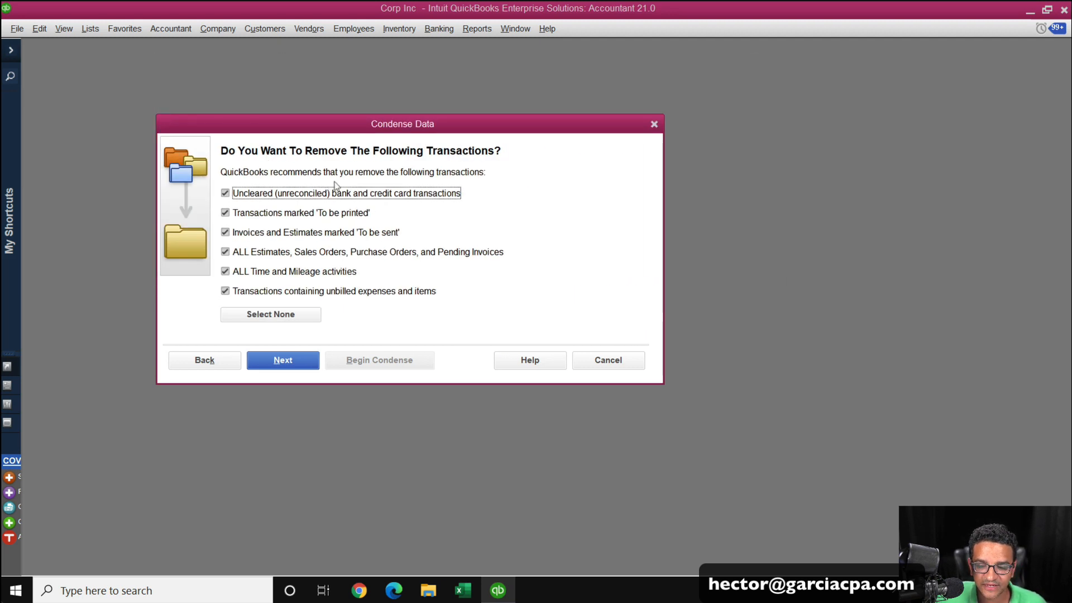
# Select removal of transactions to be printed, to be sent, all time and mileage, and unbilled expenses, then continue.
pyautogui.click(261, 197)
pyautogui.click(261, 196)
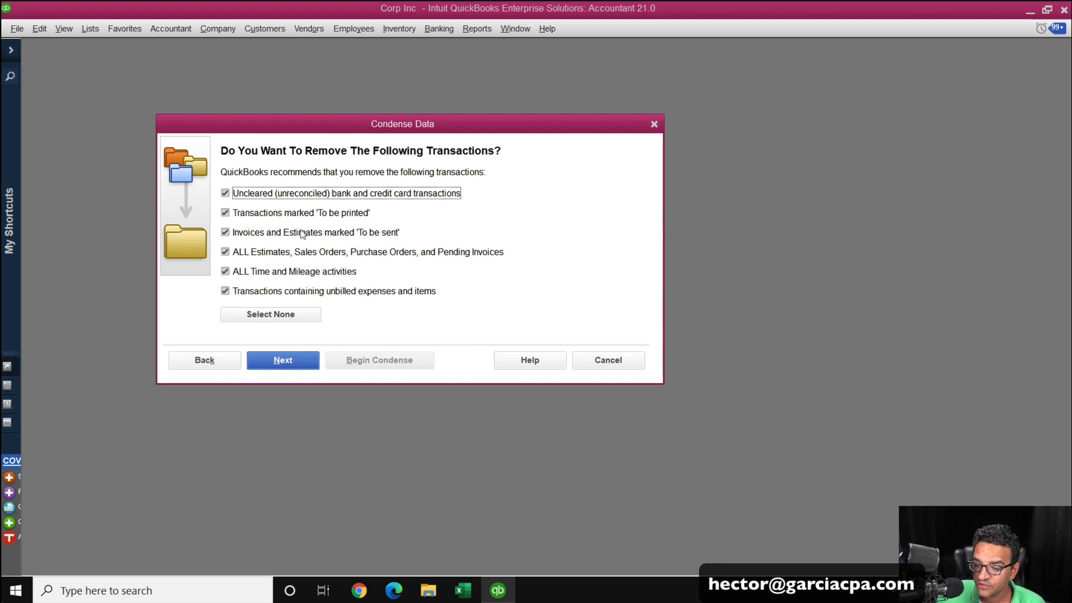
pyautogui.click(276, 193)
pyautogui.click(273, 213)
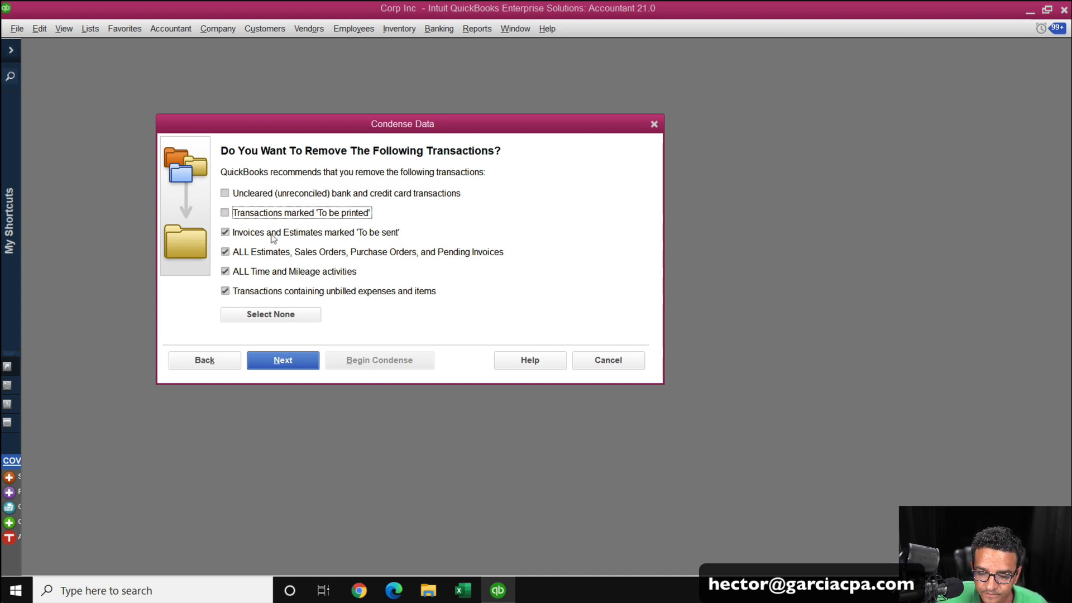
pyautogui.click(273, 232)
pyautogui.click(273, 252)
pyautogui.click(273, 271)
pyautogui.click(272, 291)
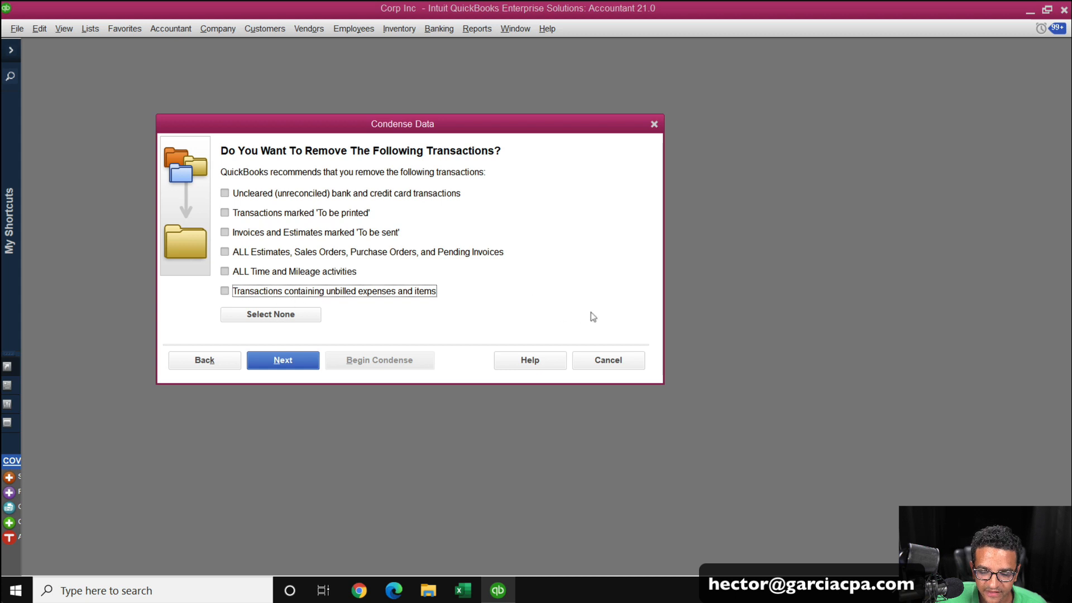
pyautogui.click(247, 273)
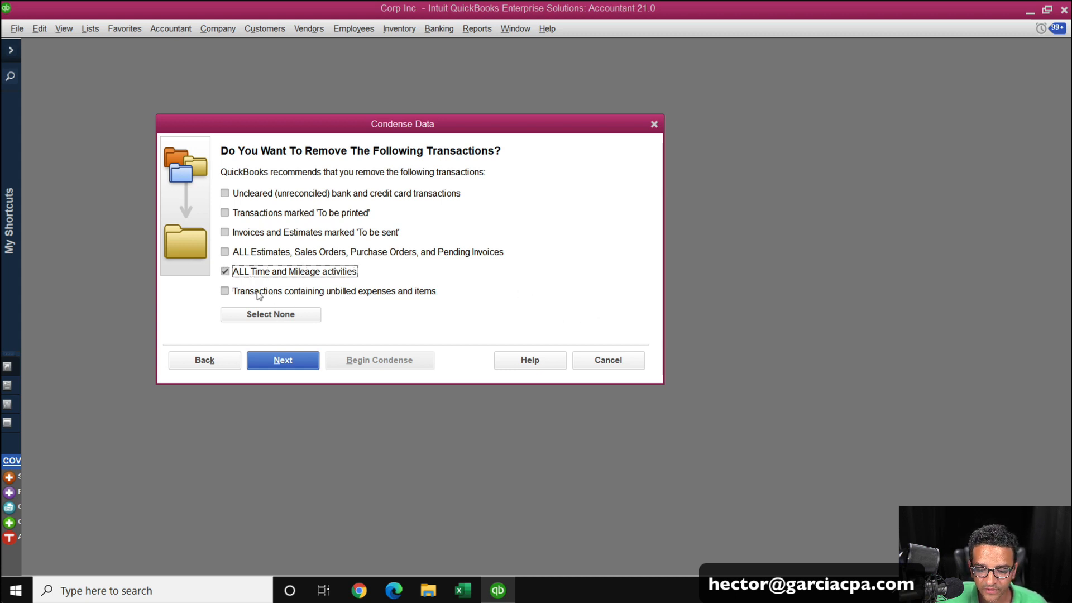
pyautogui.click(260, 295)
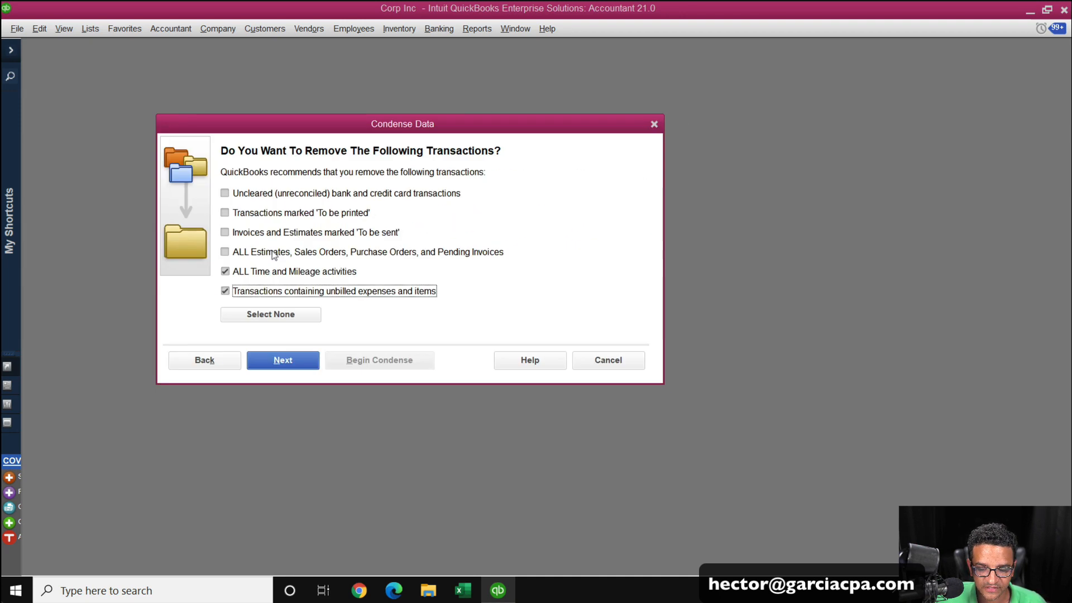
pyautogui.click(257, 231)
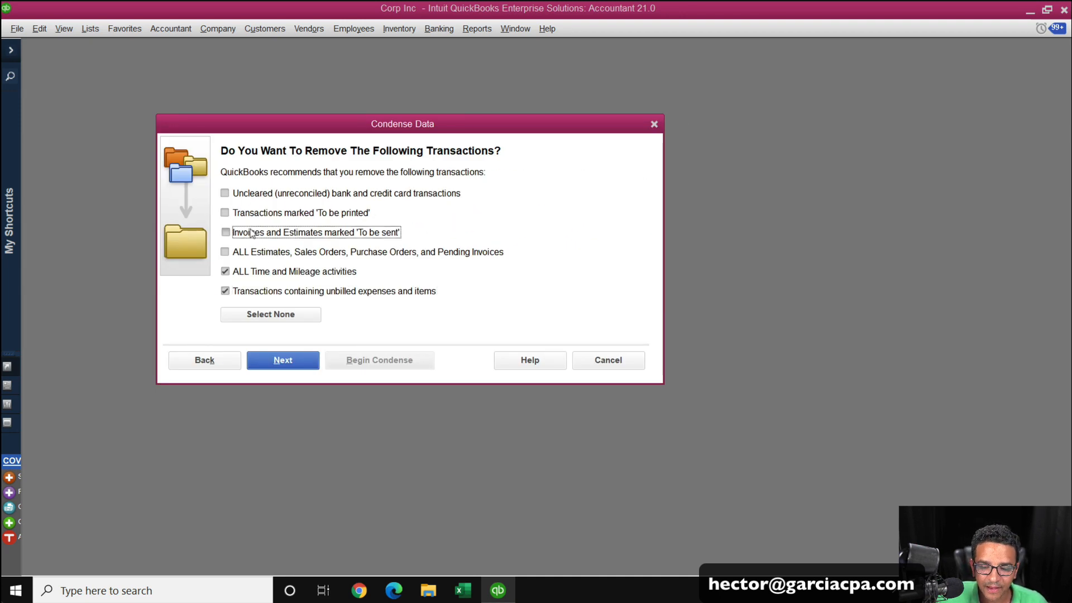
pyautogui.click(263, 215)
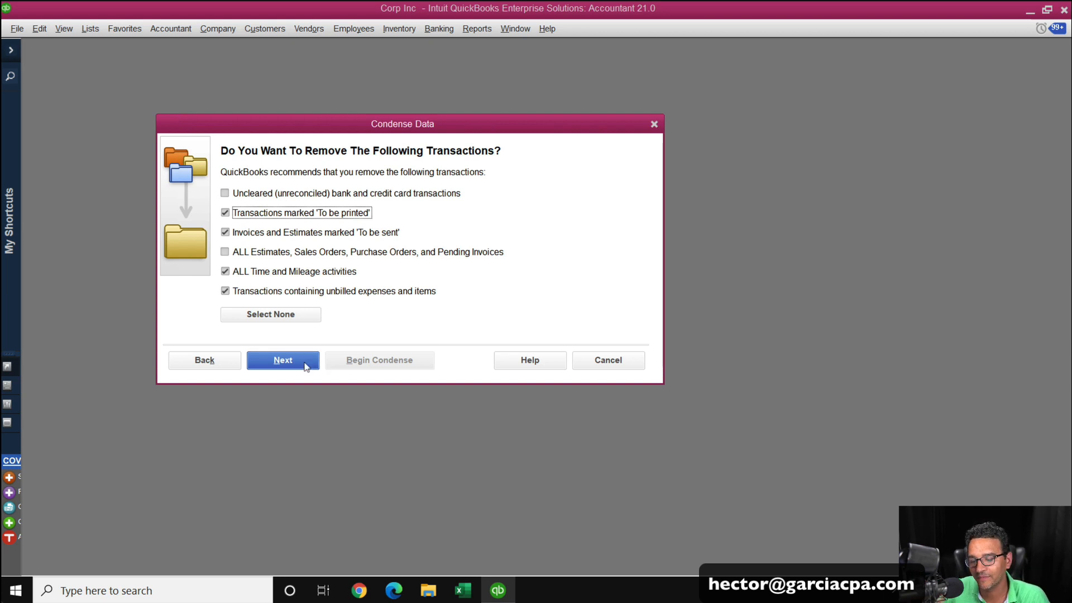
pyautogui.click(256, 194)
pyautogui.click(256, 252)
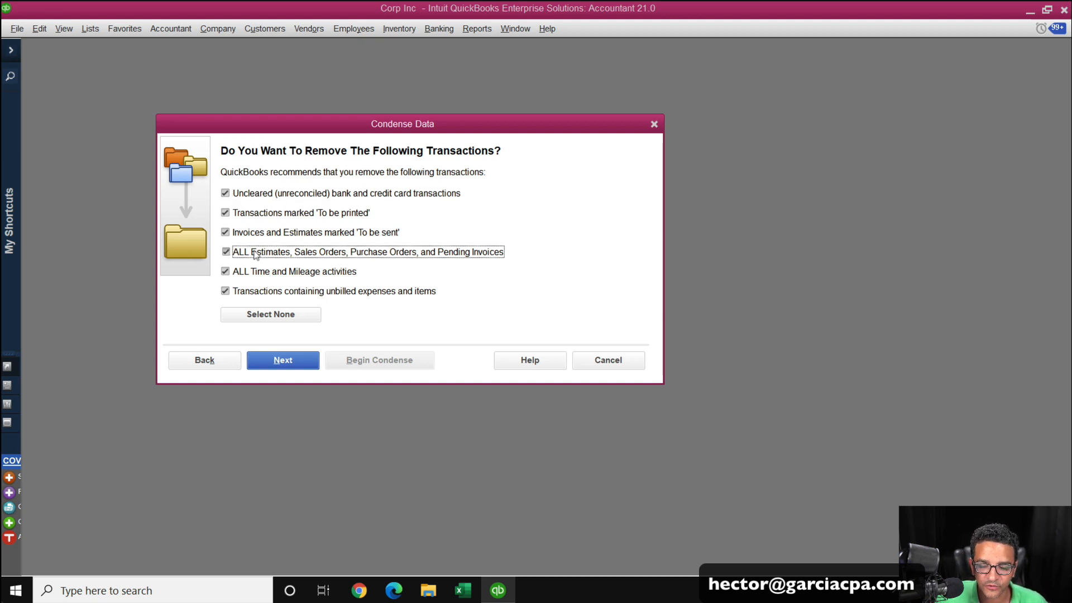
pyautogui.click(256, 253)
pyautogui.click(256, 196)
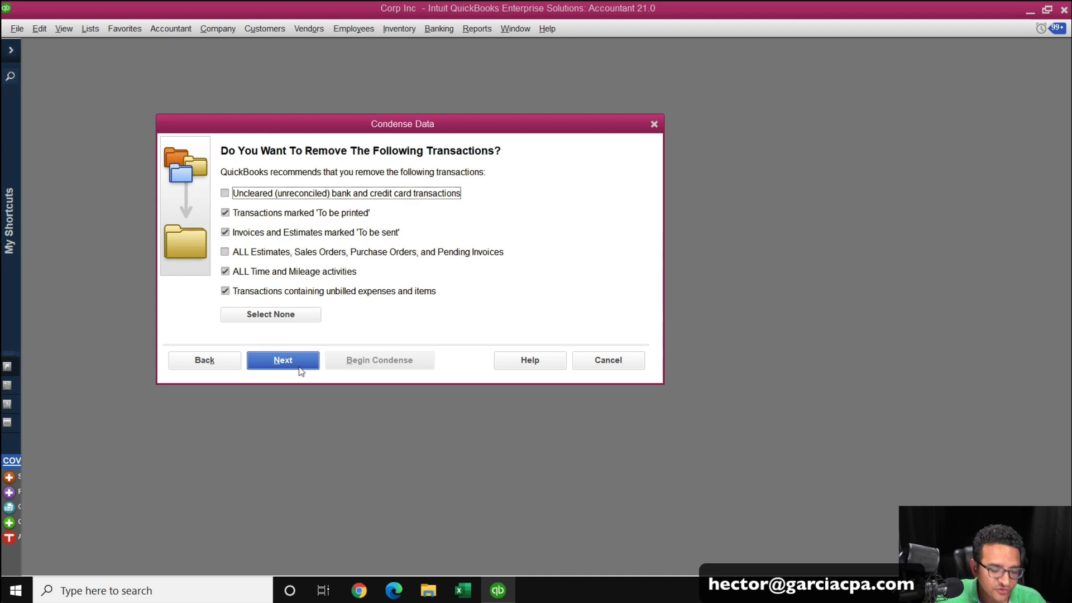
pyautogui.click(299, 363)
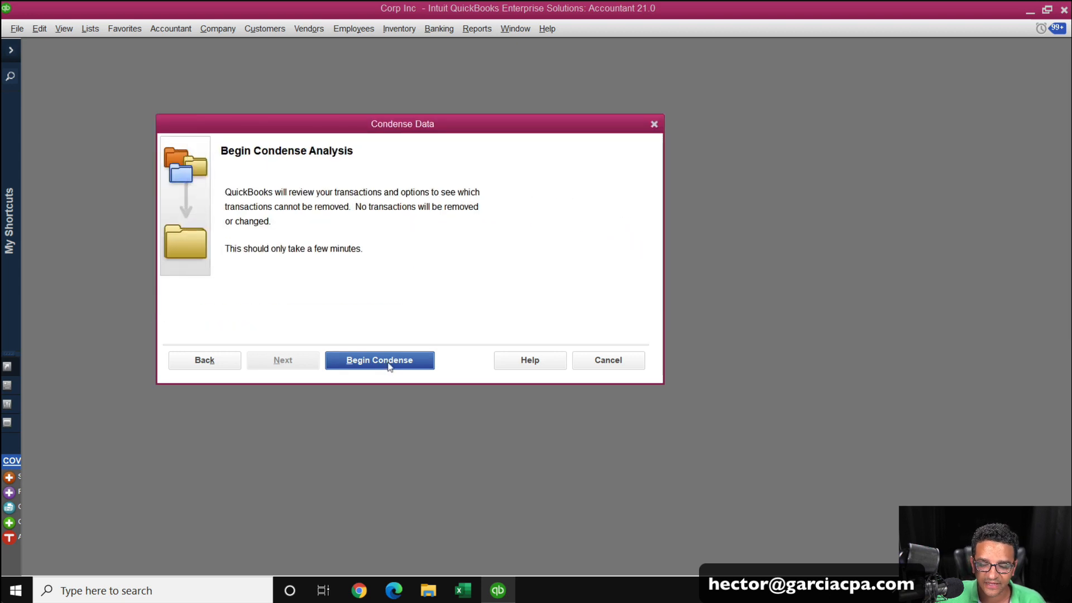
# Begin the condense analysis and scroll through the report of transactions that cannot be removed.
pyautogui.click(390, 362)
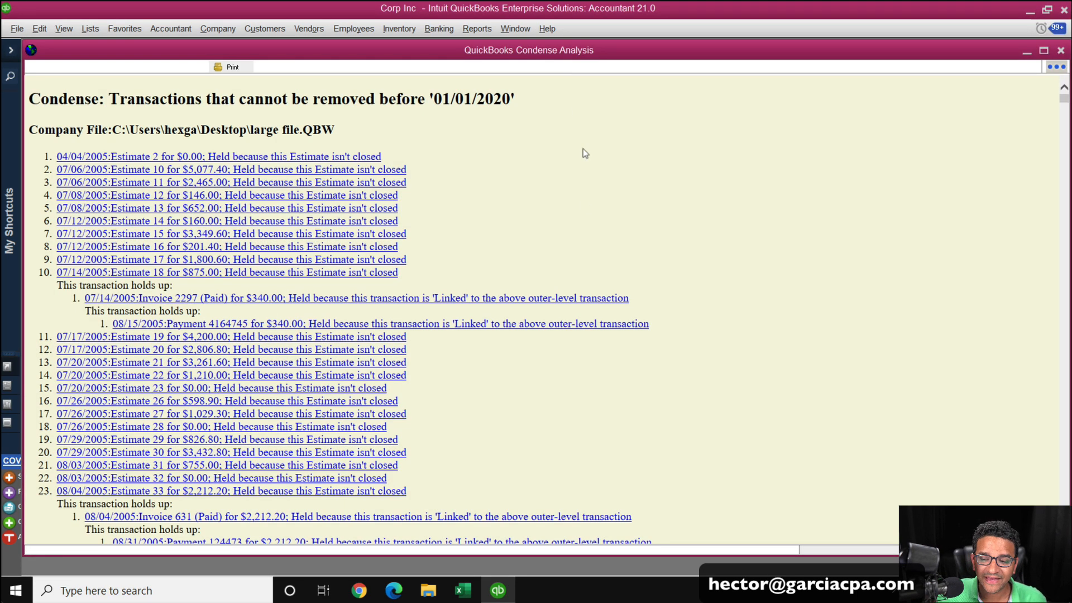
pyautogui.click(1062, 121)
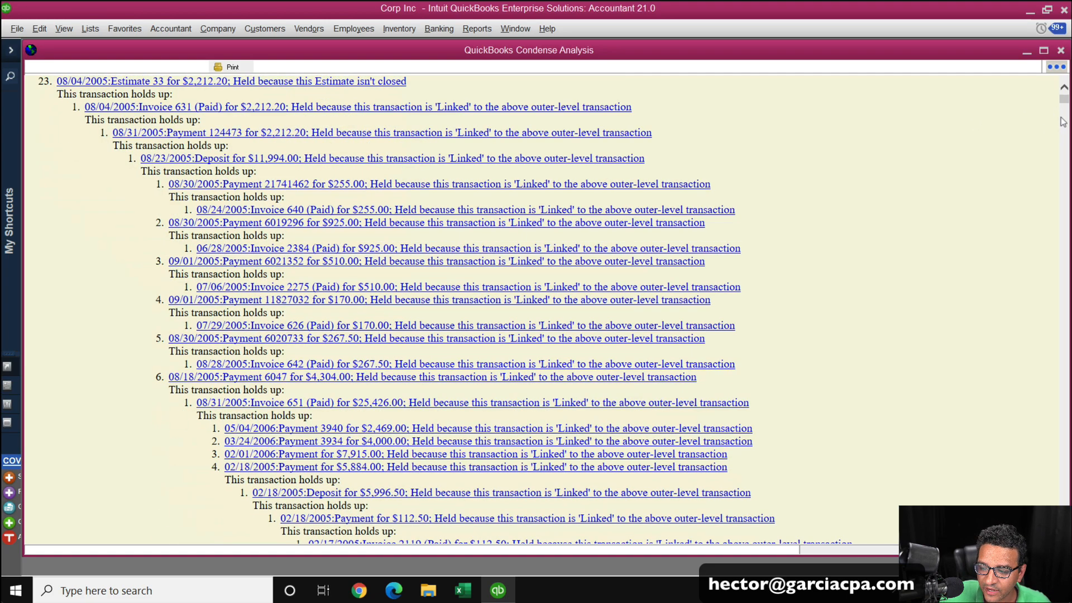
pyautogui.moveTo(1064, 100); pyautogui.dragTo(1063, 539)
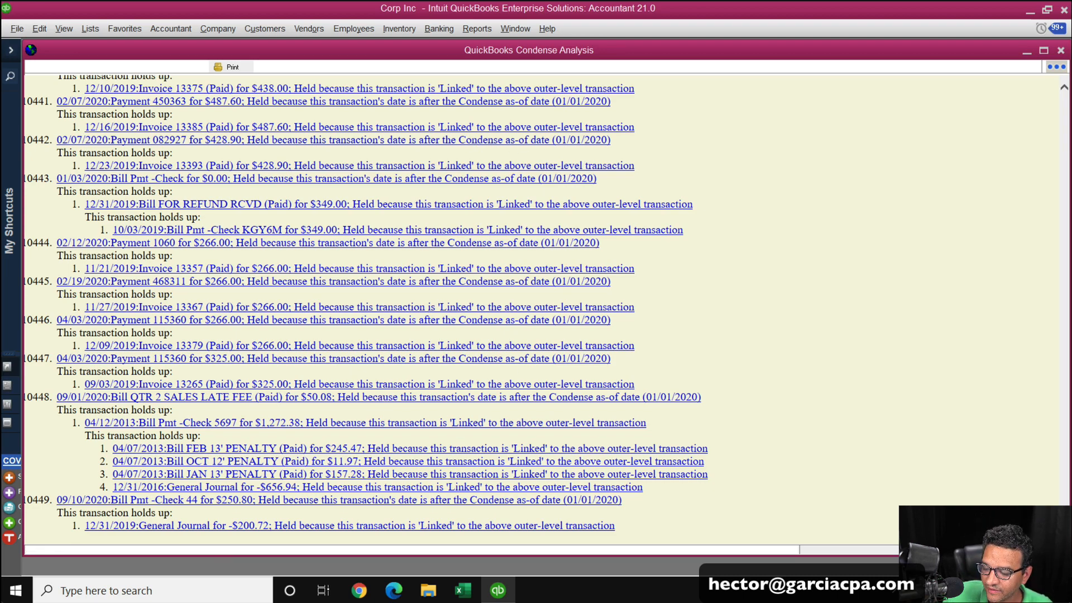
# Return to the top of the cannot-remove report and open the print dialog, then cancel it.
pyautogui.hotkey('ctrl', 'Home')
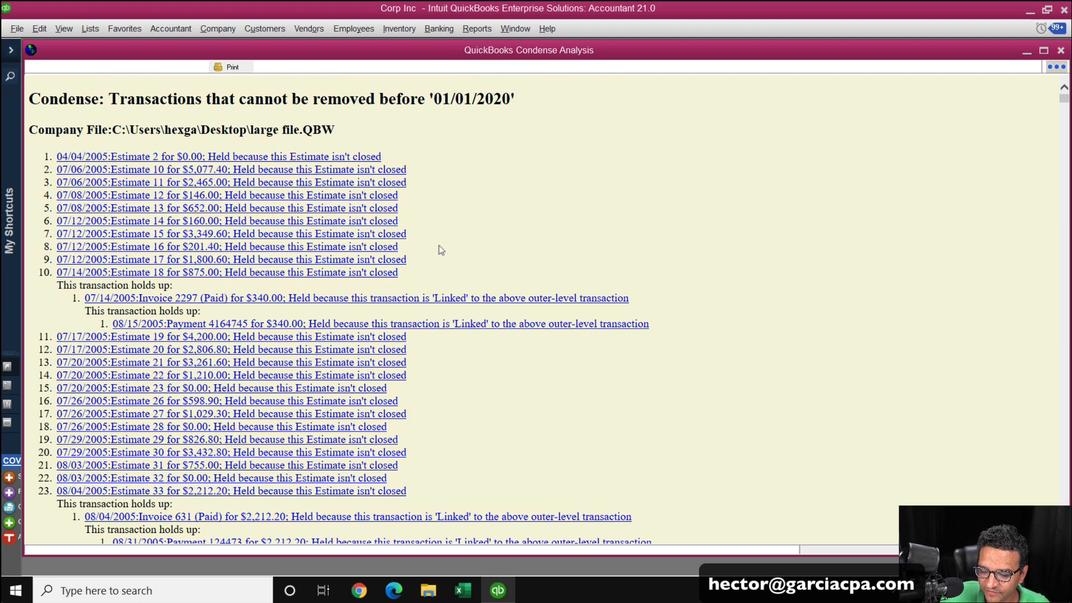
pyautogui.scroll(-3, 439, 246)
pyautogui.scroll(3, 527, 301)
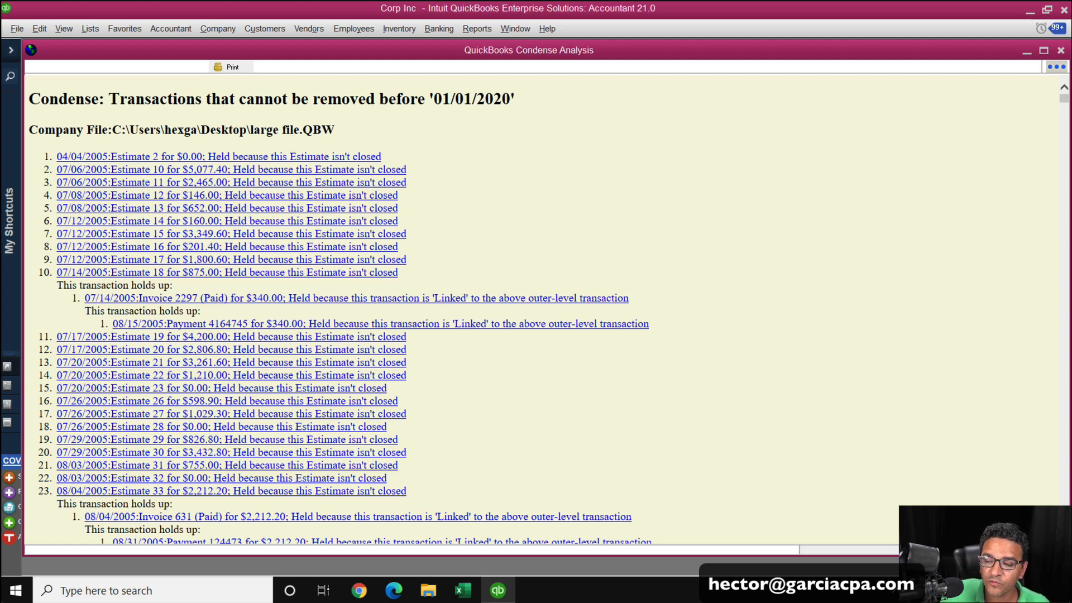
pyautogui.click(222, 71)
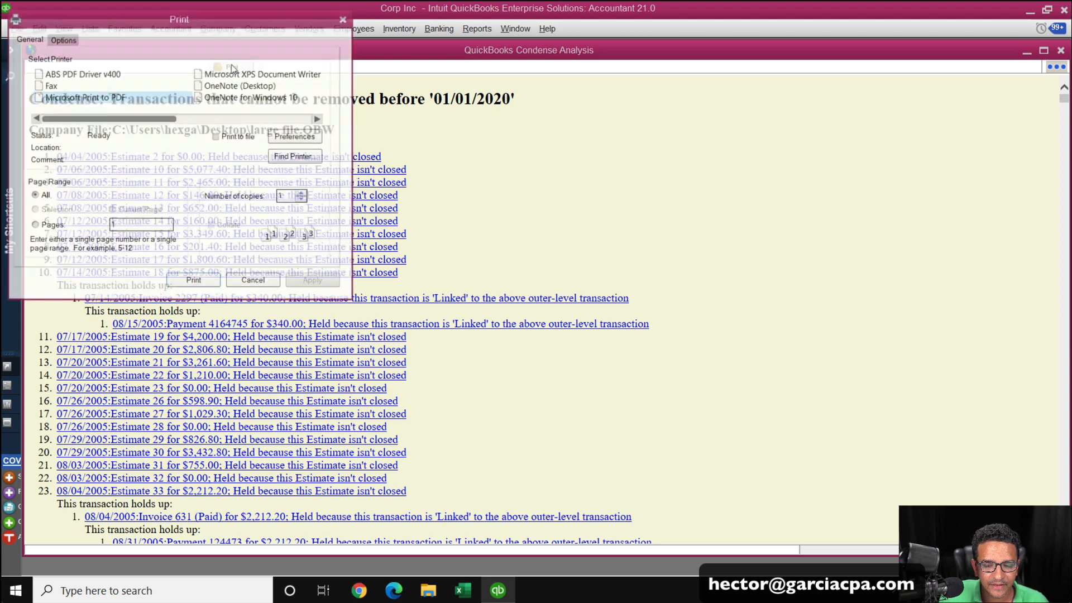
pyautogui.click(256, 281)
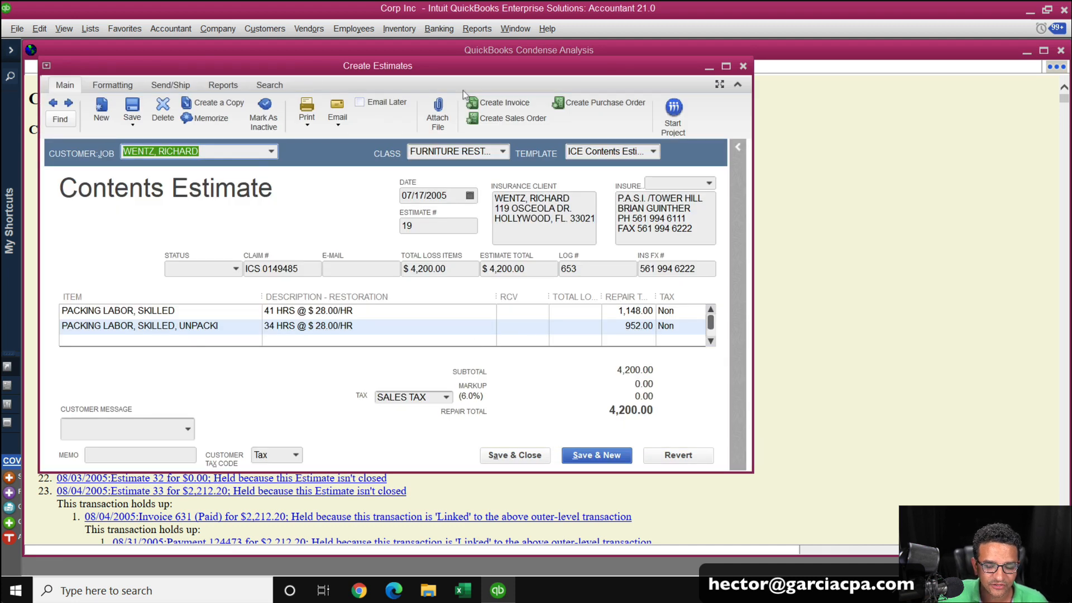
# Close the opened estimate windows and the condense analysis report.
pyautogui.click(743, 66)
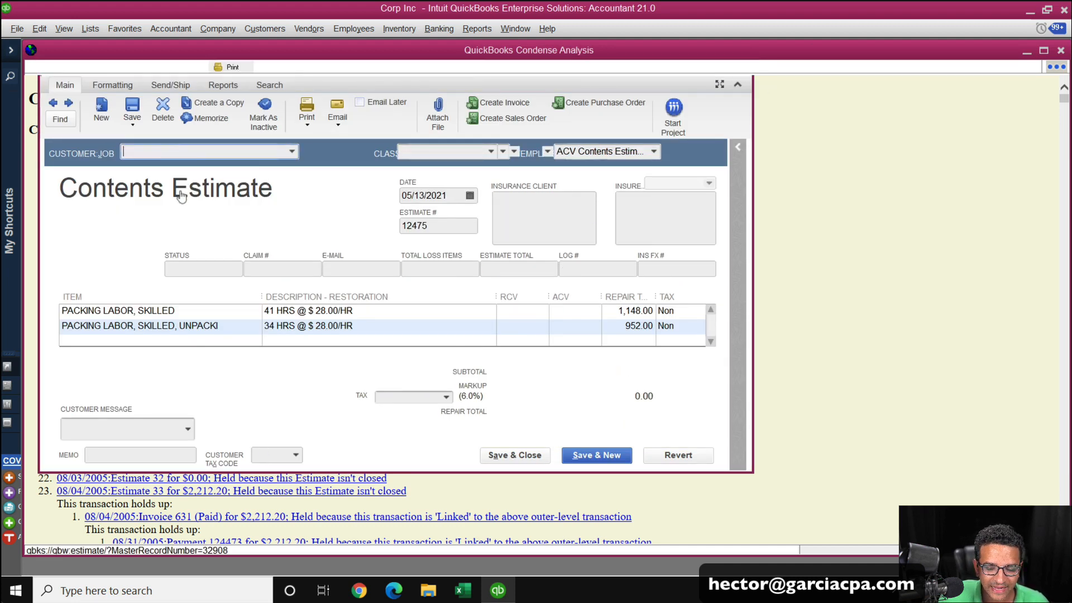
pyautogui.click(155, 184)
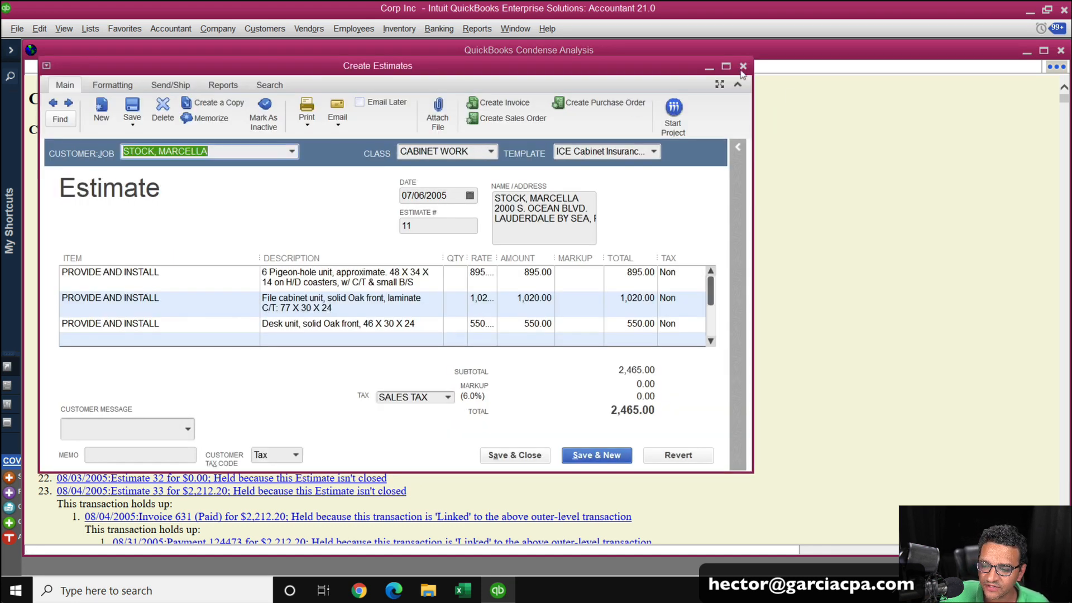
pyautogui.click(744, 66)
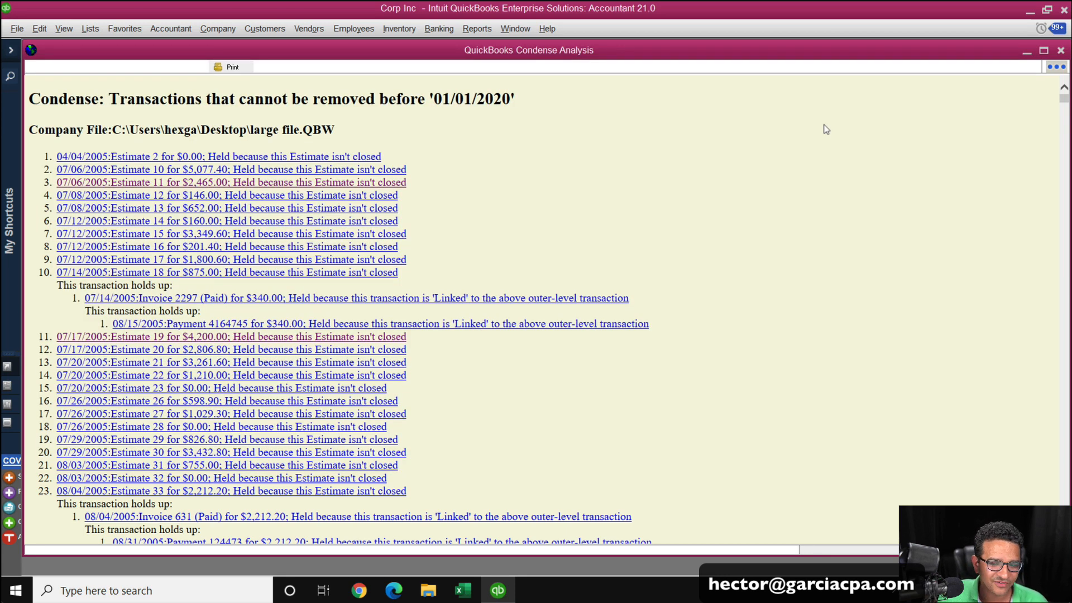
pyautogui.click(1062, 51)
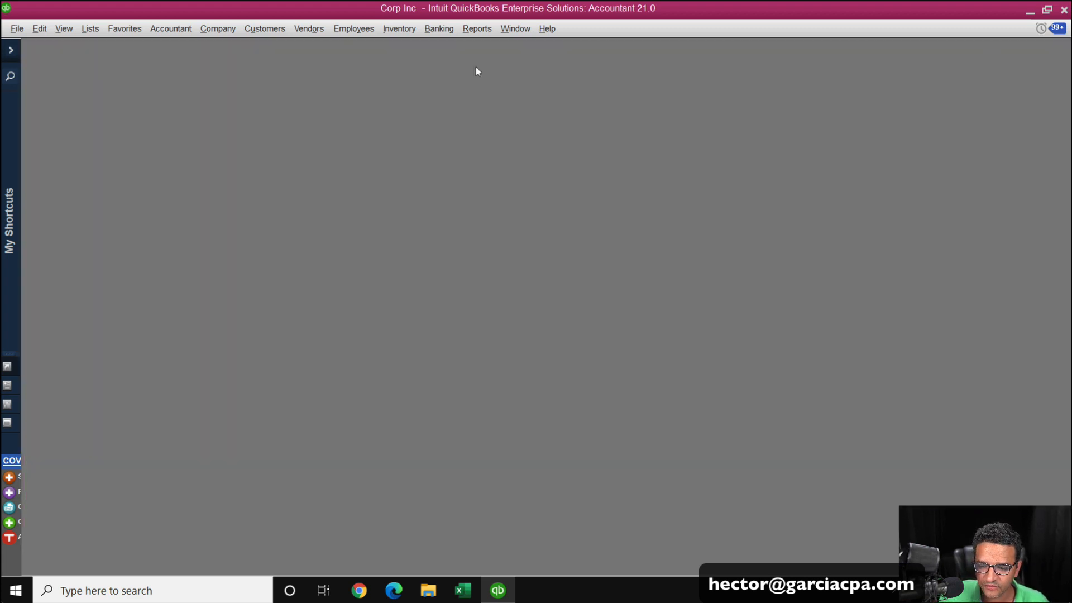
# Restart Condense Data, choose removing selected transactions before 01/01/2020 without the optional report, and continue.
pyautogui.click(19, 30)
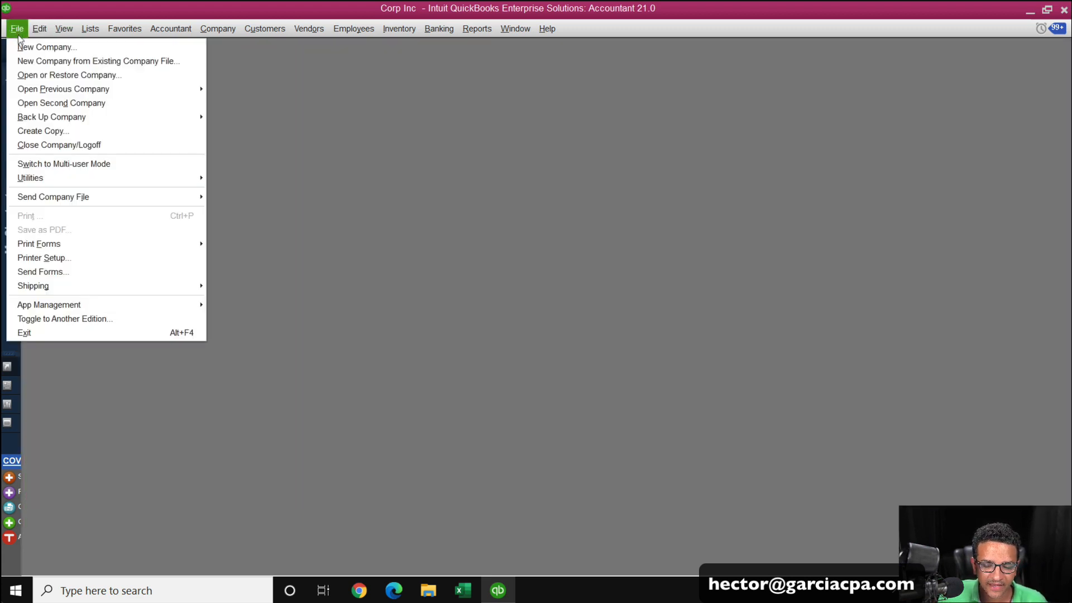
pyautogui.moveTo(57, 178)
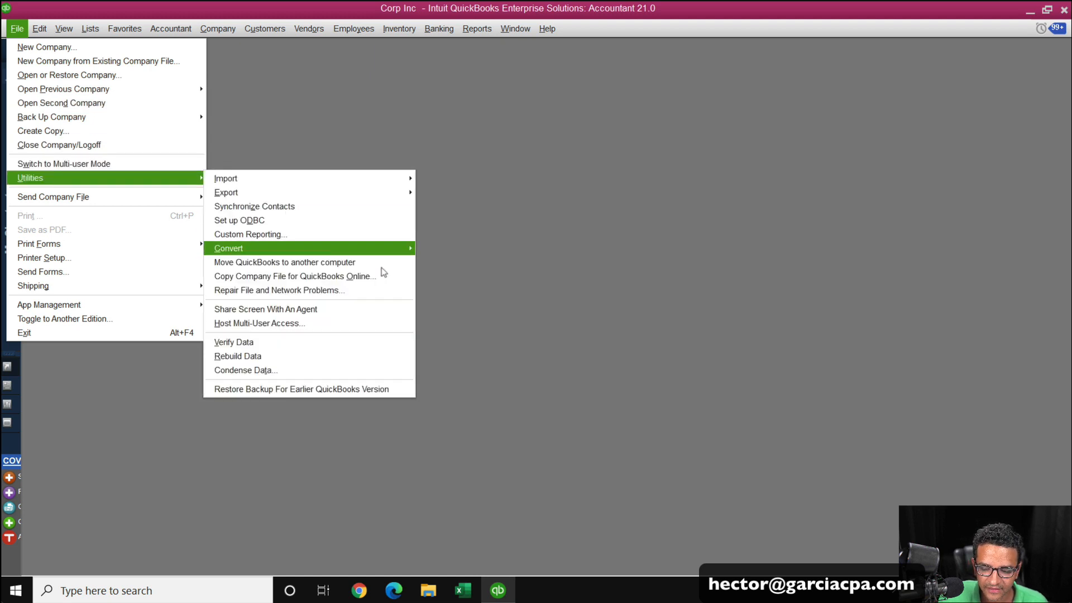
pyautogui.click(283, 371)
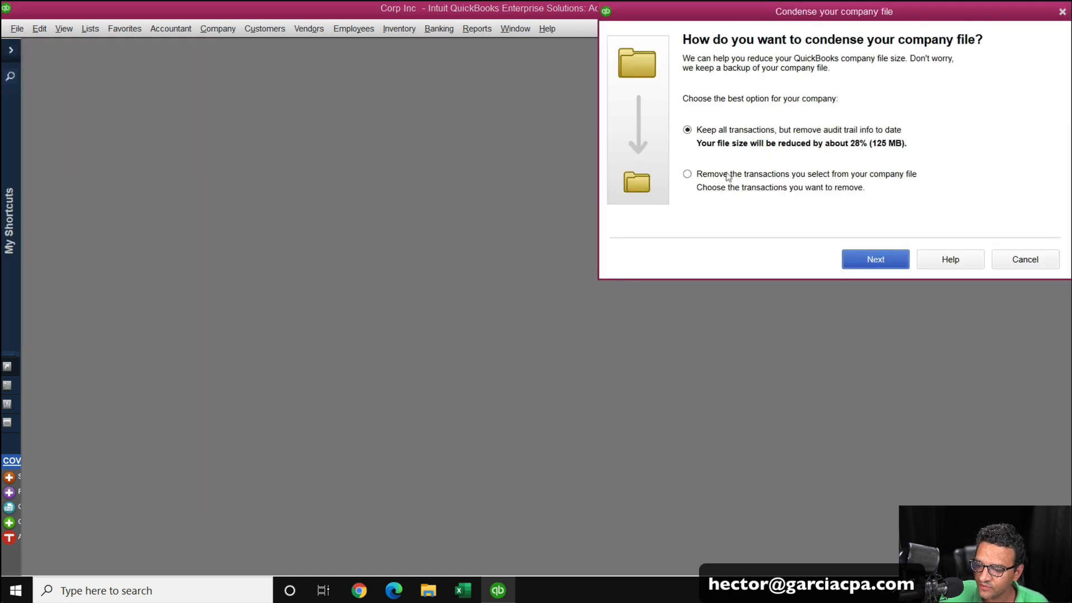
pyautogui.click(687, 173)
pyautogui.click(872, 260)
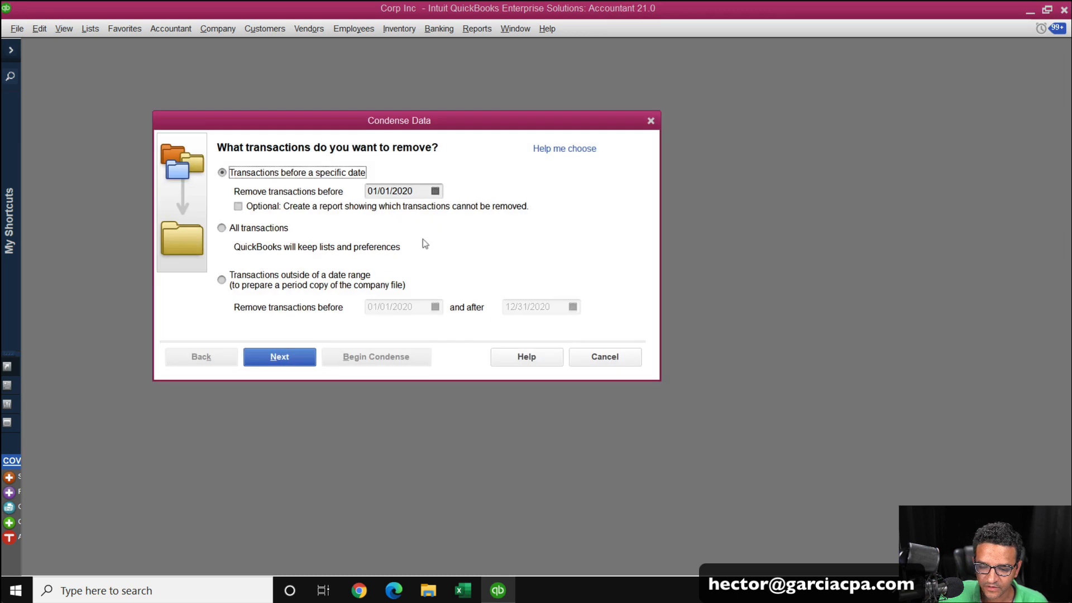
pyautogui.click(416, 191)
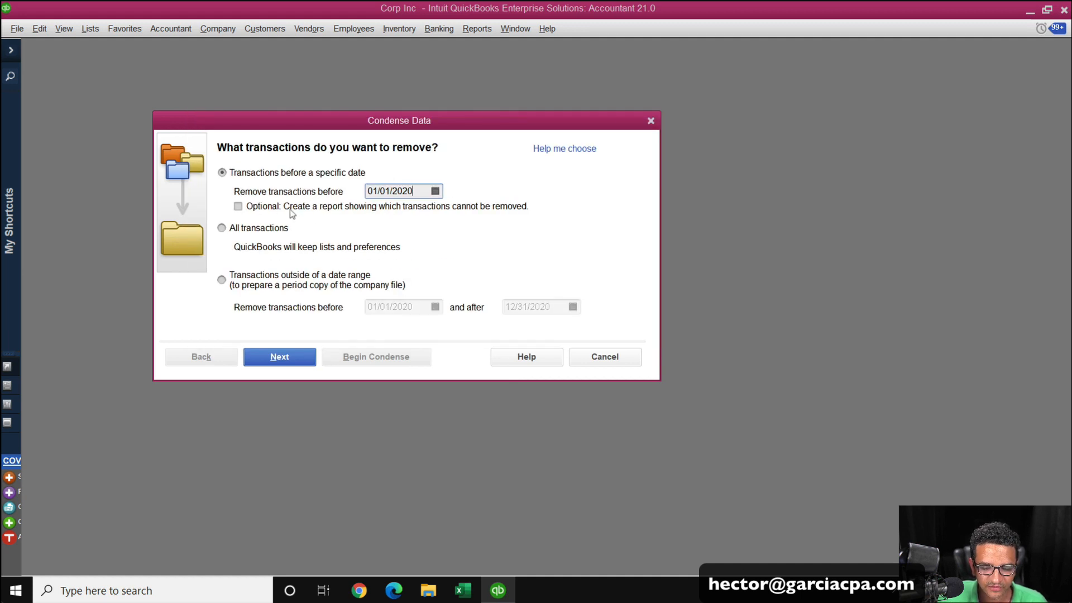
pyautogui.click(286, 360)
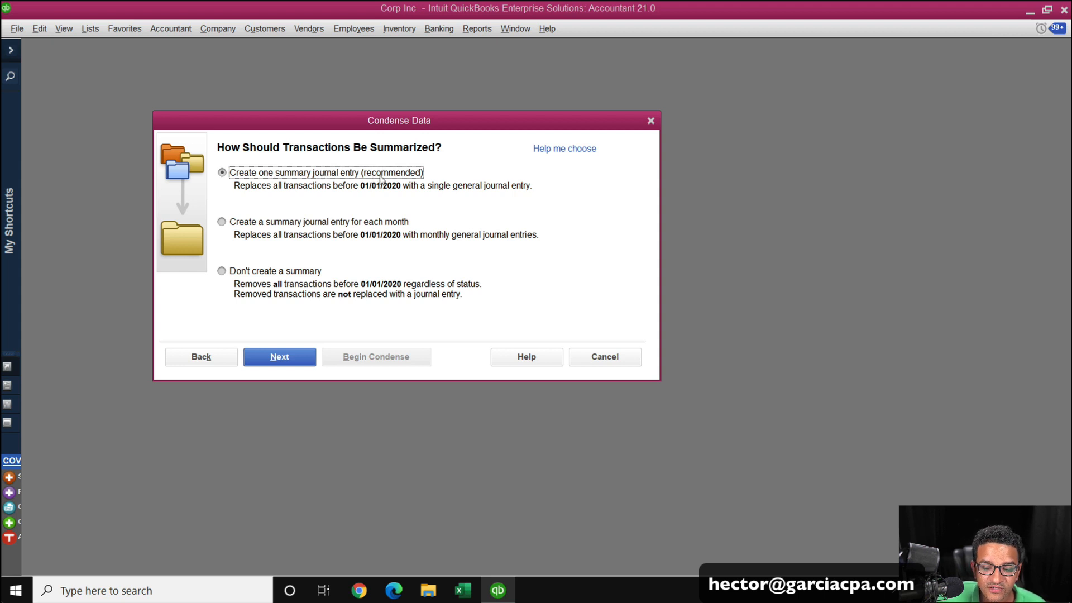
# Compare the summary options, keep one summary journal entry, and continue past the summarized inventory page.
pyautogui.click(267, 223)
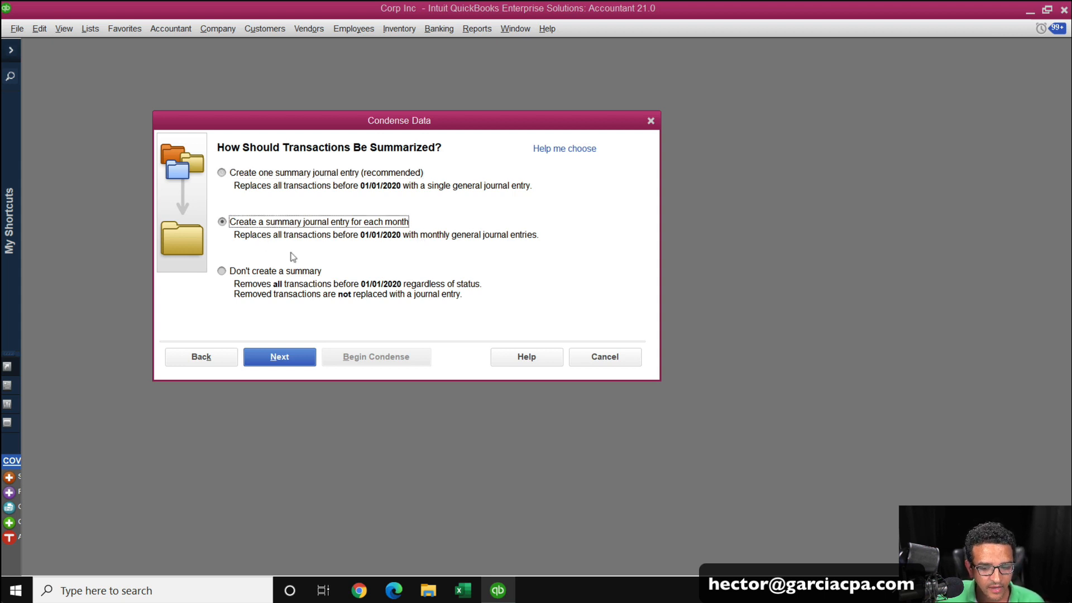
pyautogui.click(287, 273)
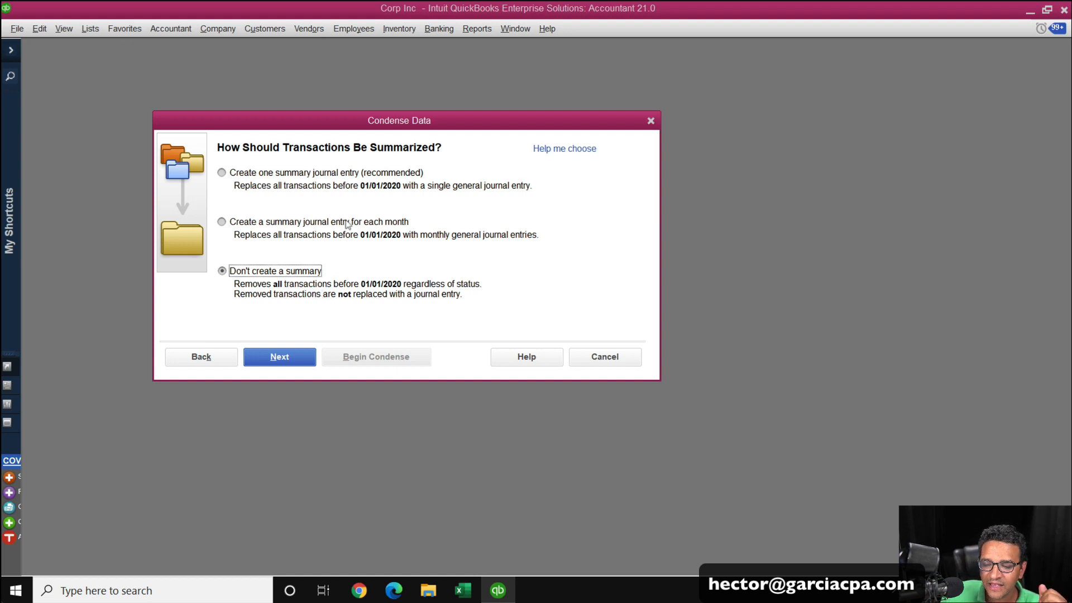
pyautogui.click(293, 221)
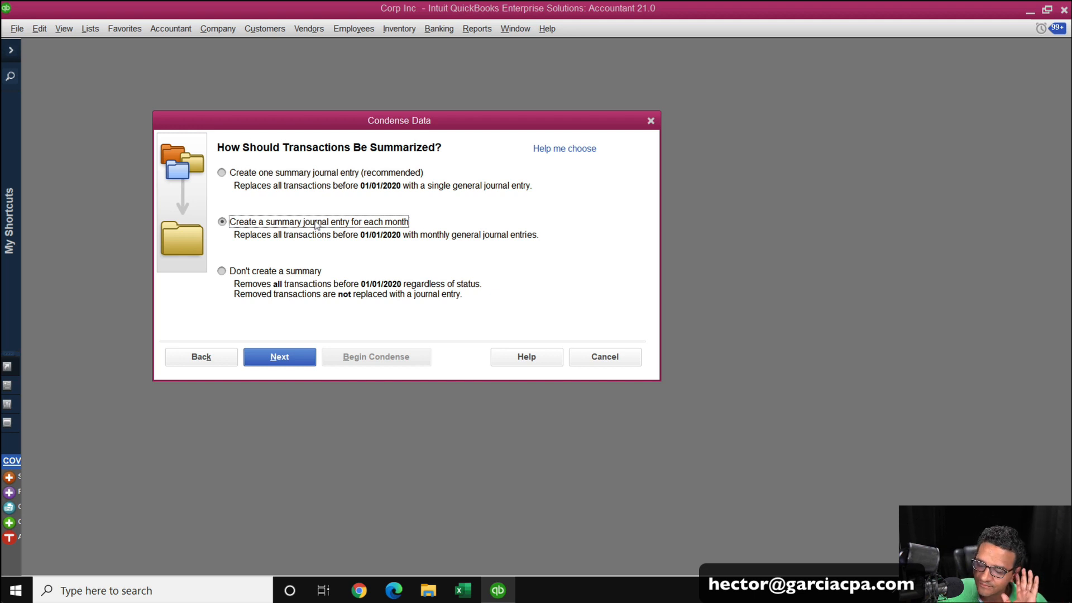
pyautogui.click(290, 175)
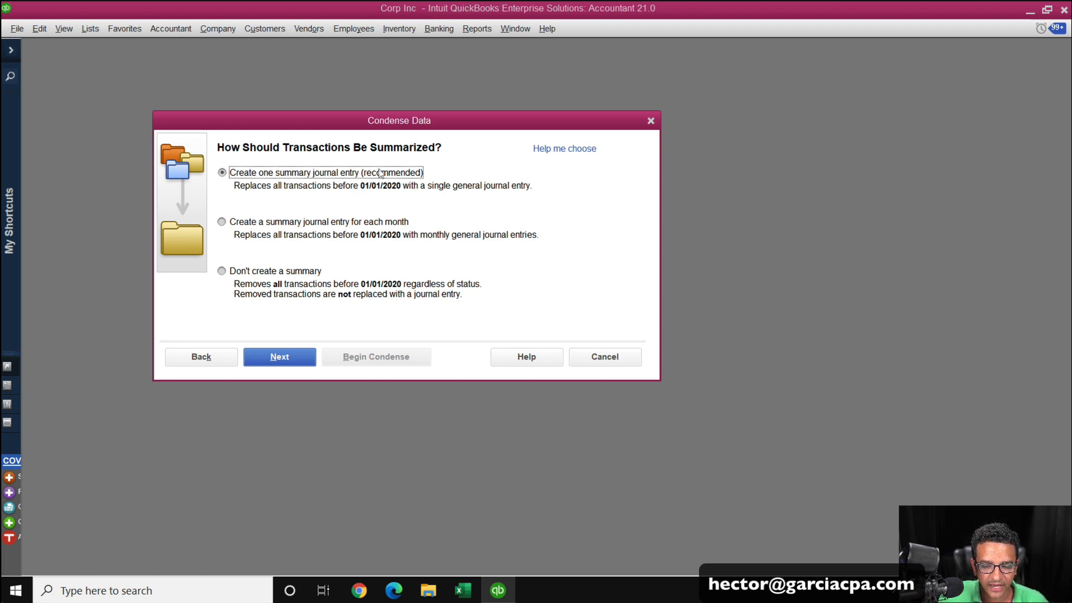
pyautogui.click(277, 360)
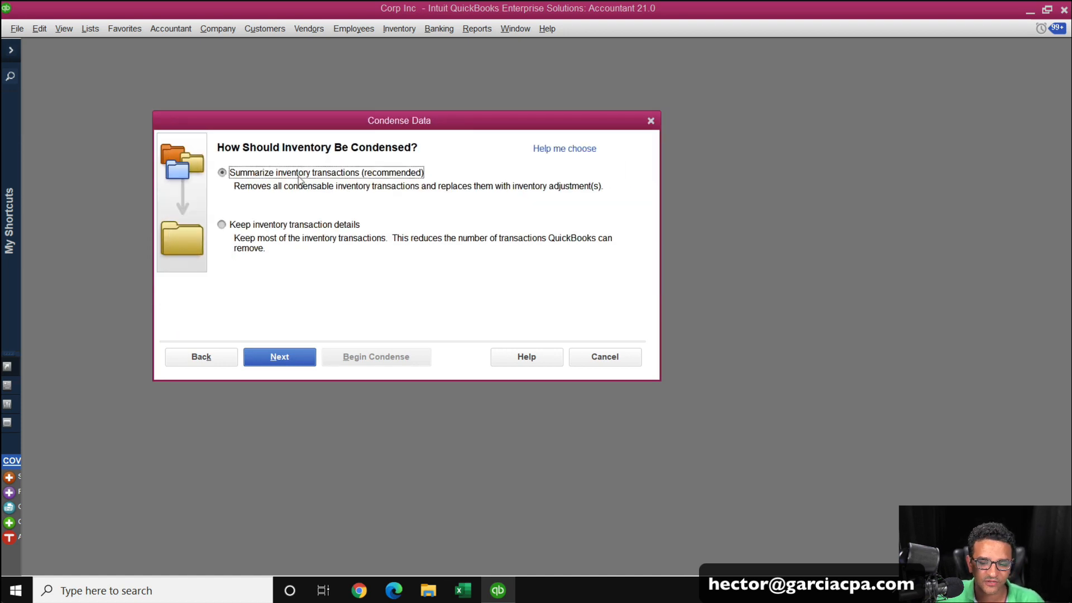
pyautogui.click(292, 360)
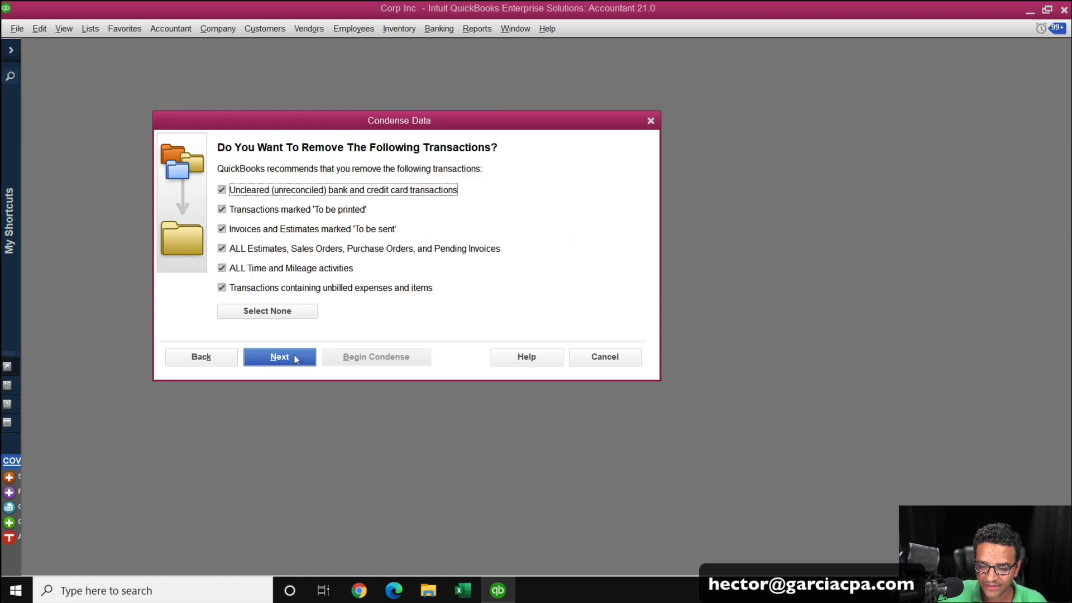
# Uncheck uncleared bank and credit card transactions and all estimates, sales orders, purchase orders and pending invoices, then continue.
pyautogui.click(257, 191)
pyautogui.click(267, 232)
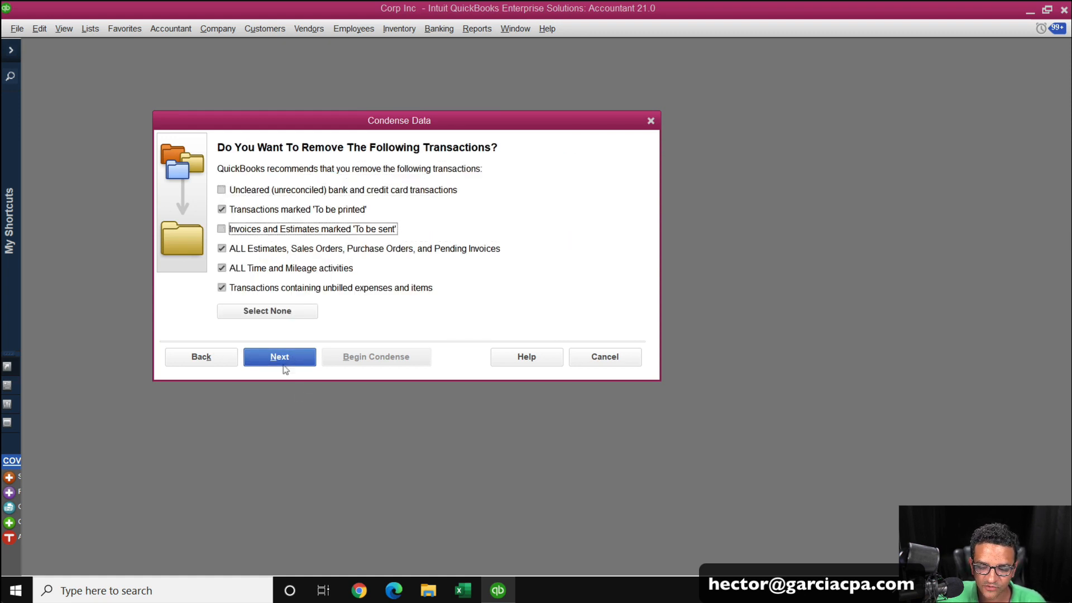
pyautogui.click(251, 231)
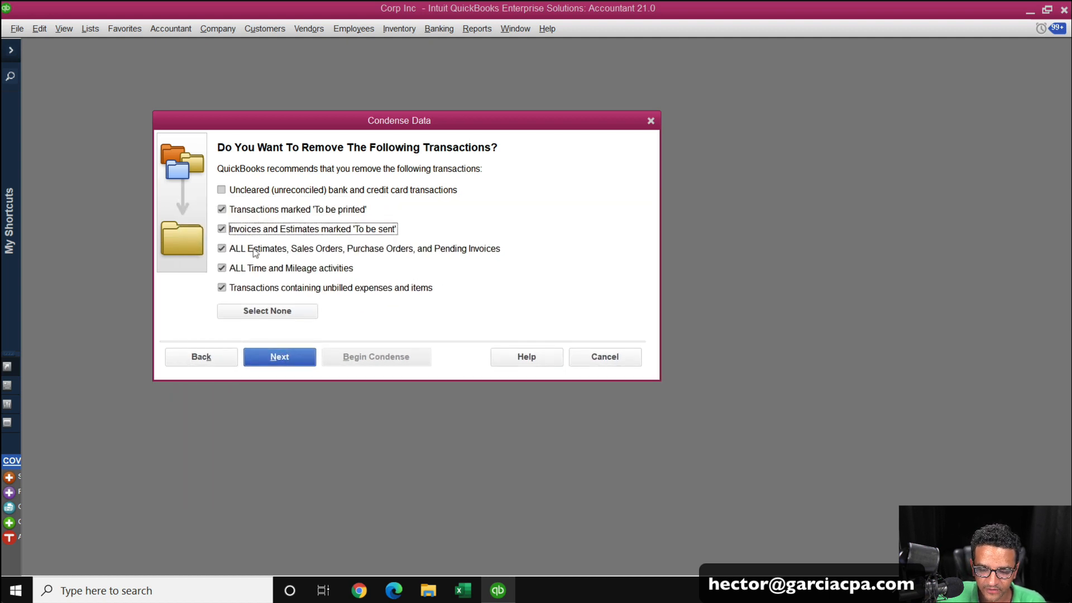
pyautogui.click(255, 250)
pyautogui.click(293, 362)
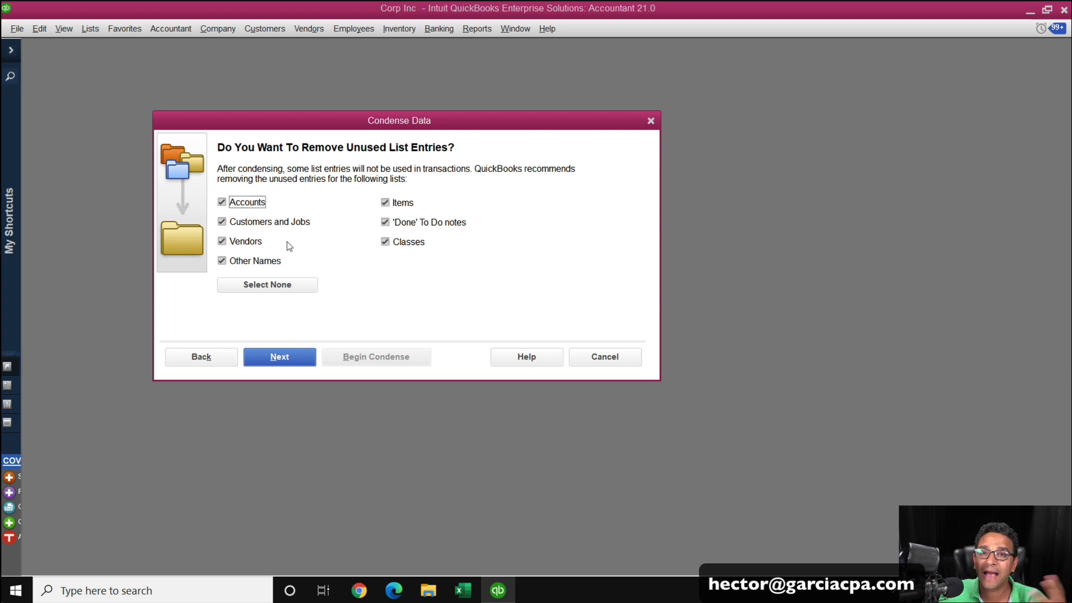
# Keep removal of all unused list entries, begin the condense, and acknowledge the completion message.
pyautogui.click(289, 358)
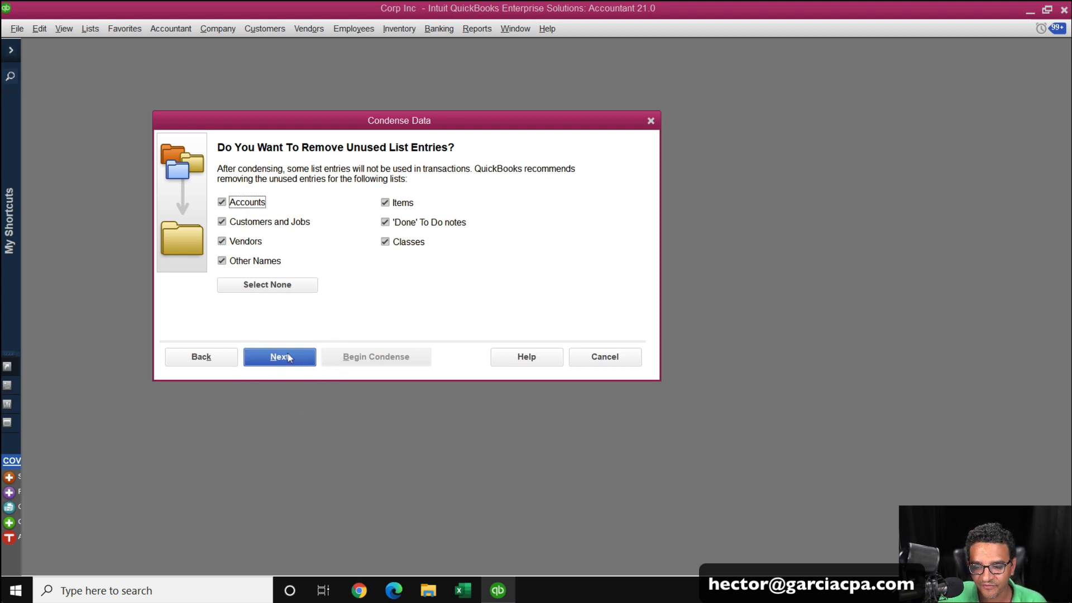
pyautogui.click(289, 357)
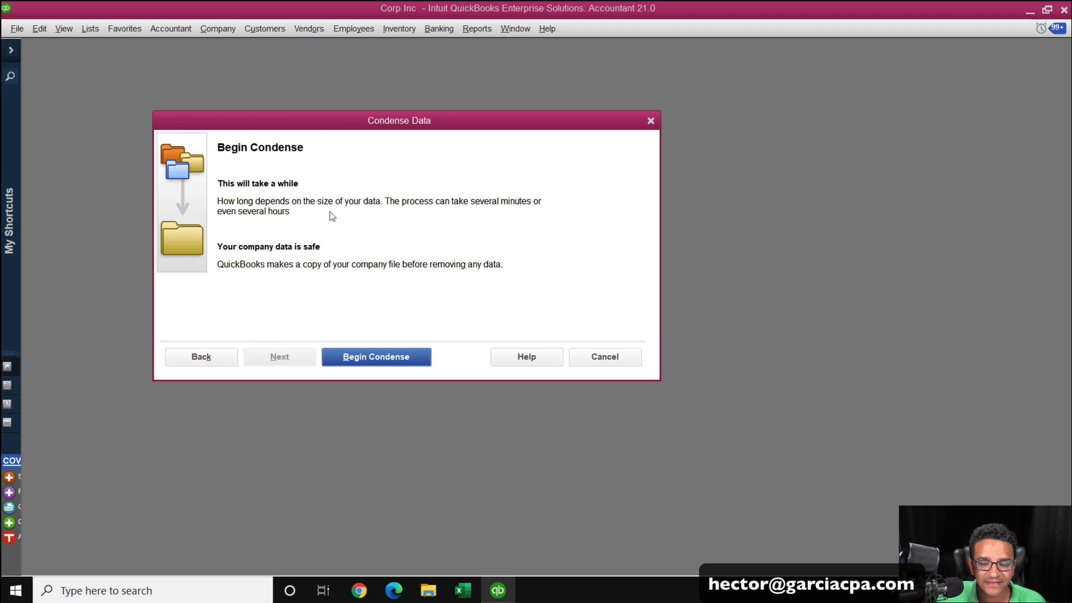
pyautogui.click(379, 361)
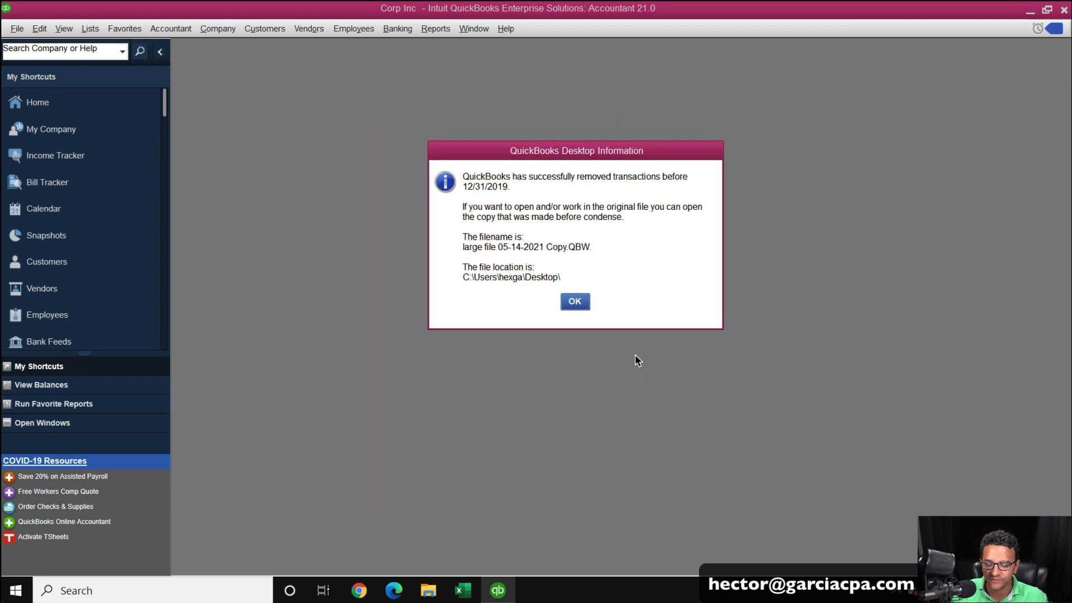
pyautogui.click(576, 302)
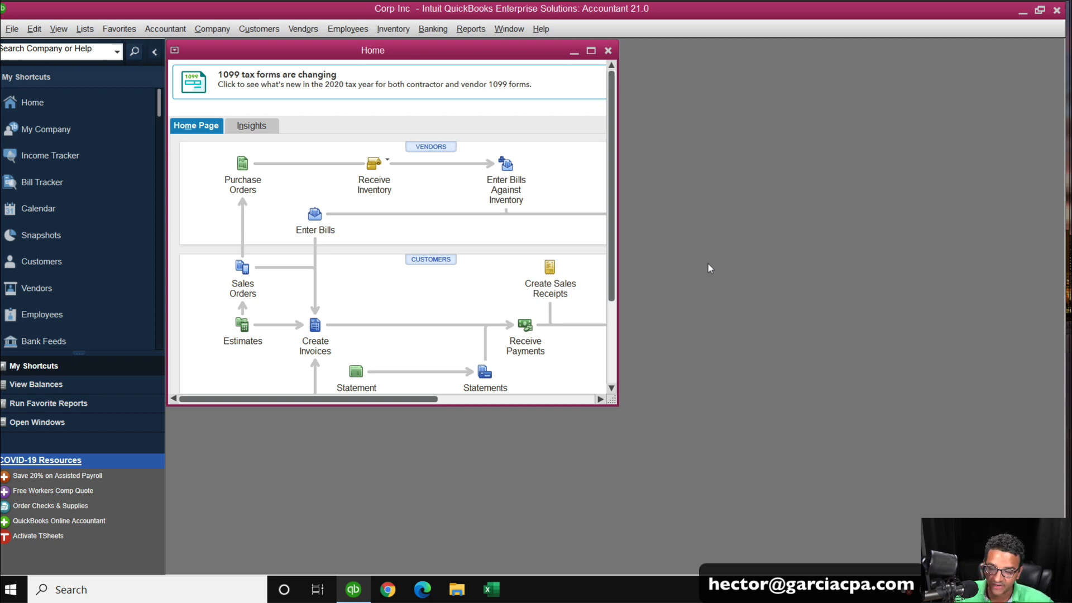
# Open the product information window and scroll through its list information before closing it.
pyautogui.press('F2')
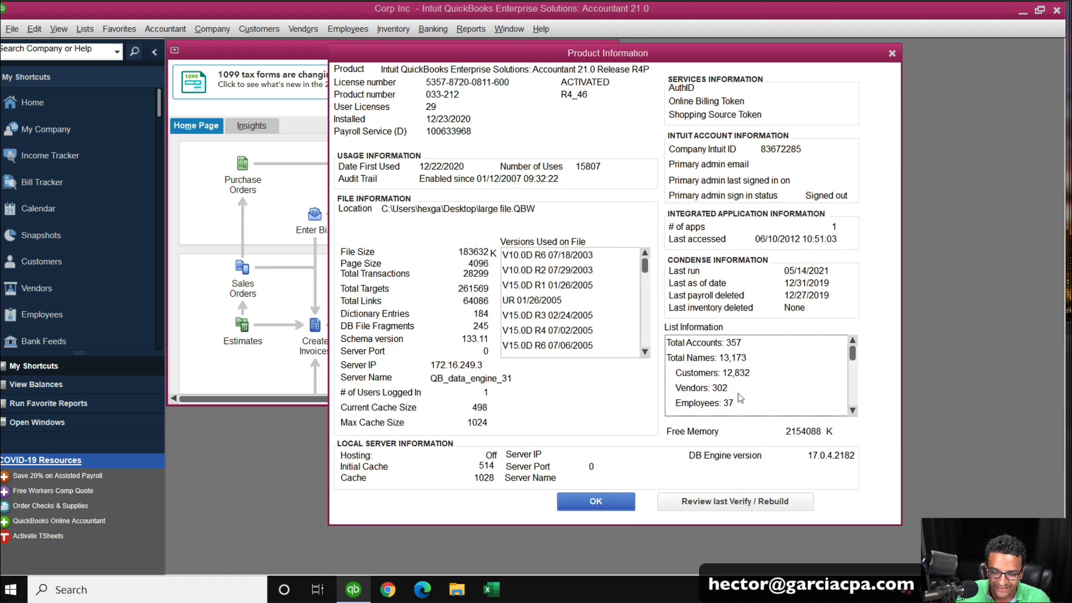
pyautogui.click(851, 411)
pyautogui.click(851, 411)
pyautogui.click(851, 411)
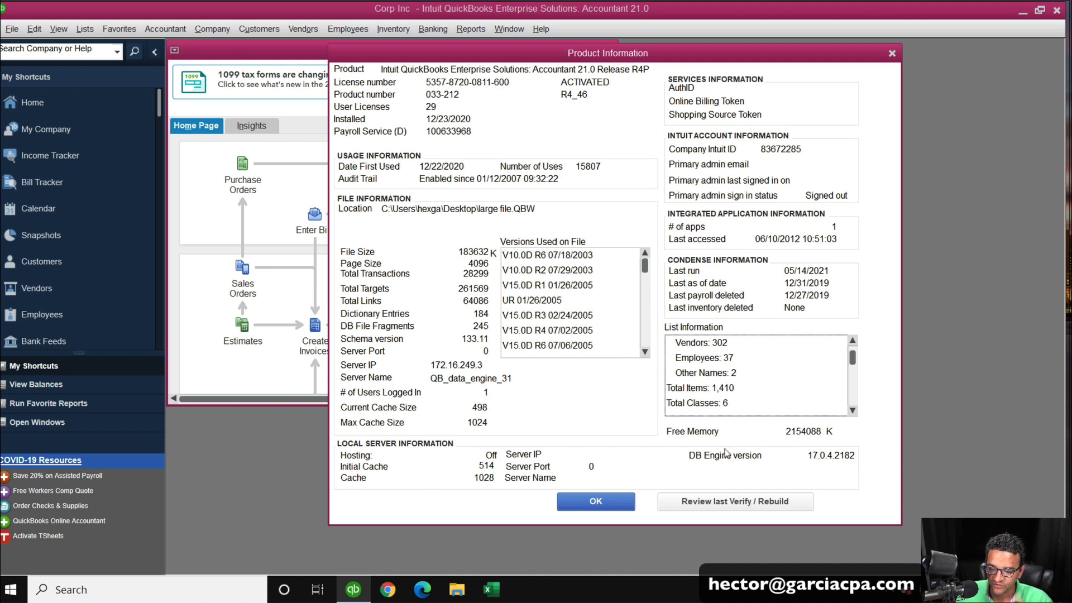
pyautogui.click(586, 504)
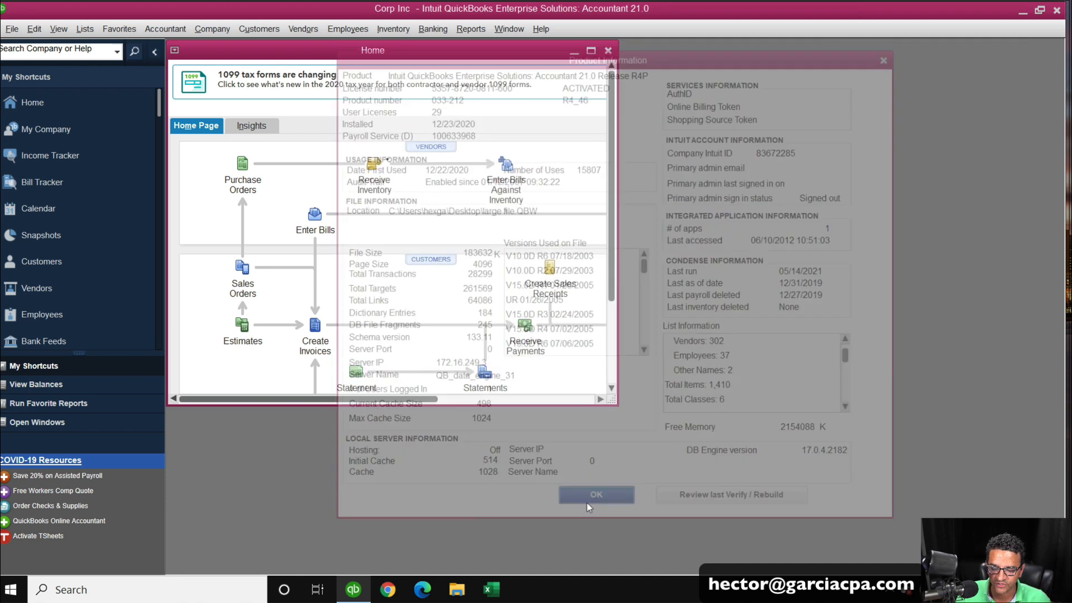
# Maximize the home page and open the standard Balance Sheet report, moving focus to its As of date.
pyautogui.click(591, 51)
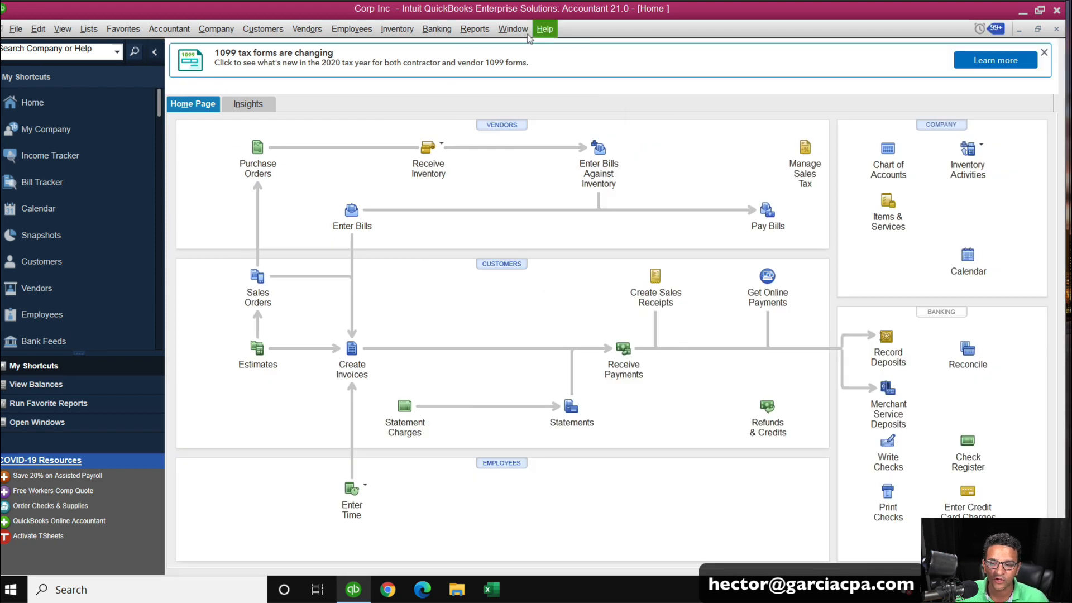
pyautogui.click(476, 33)
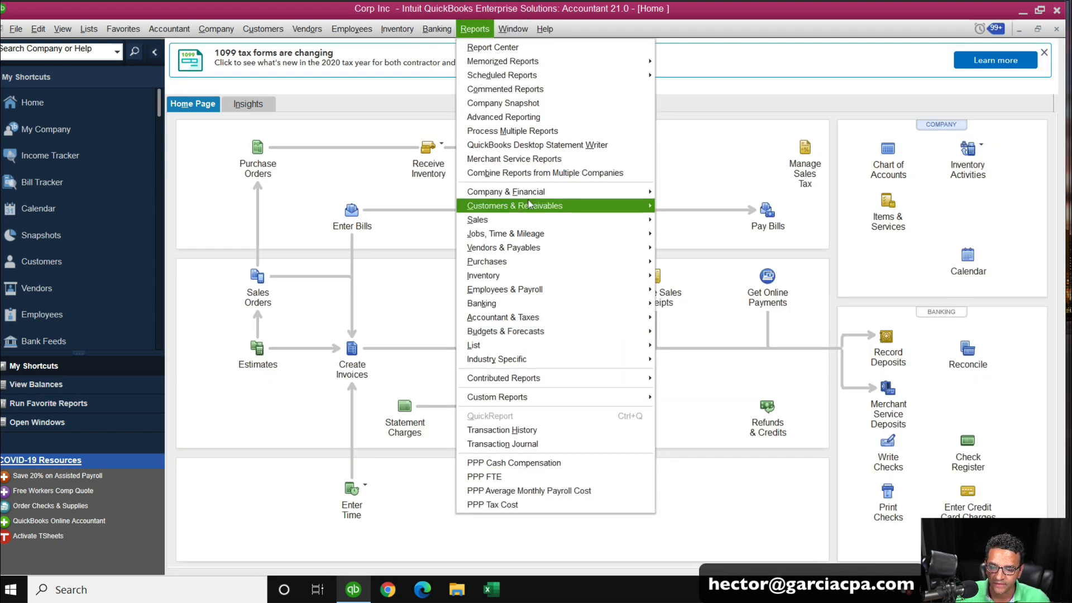
pyautogui.moveTo(531, 194)
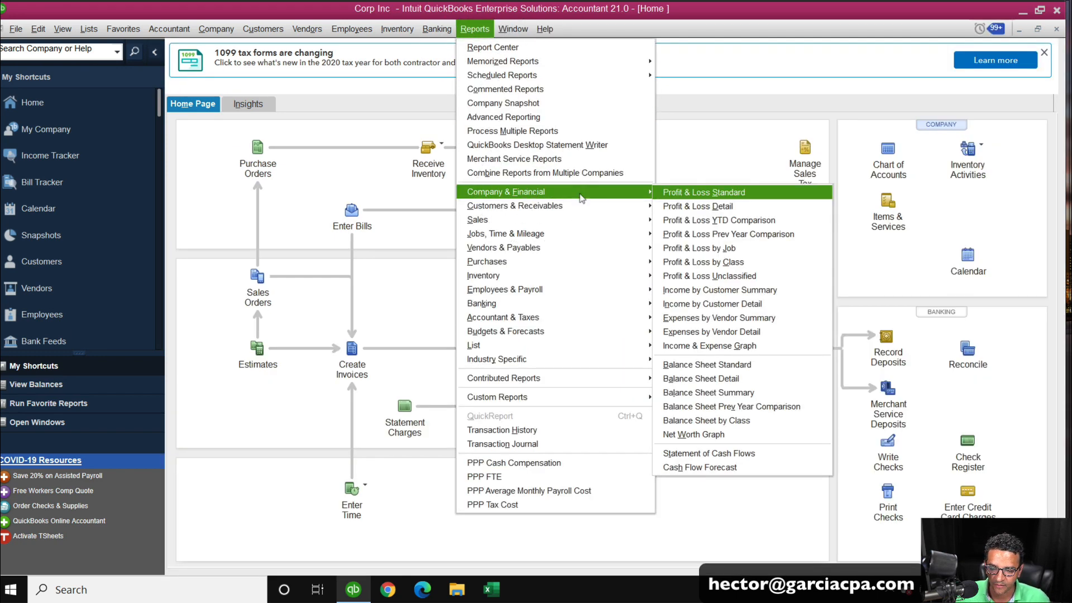
pyautogui.click(695, 363)
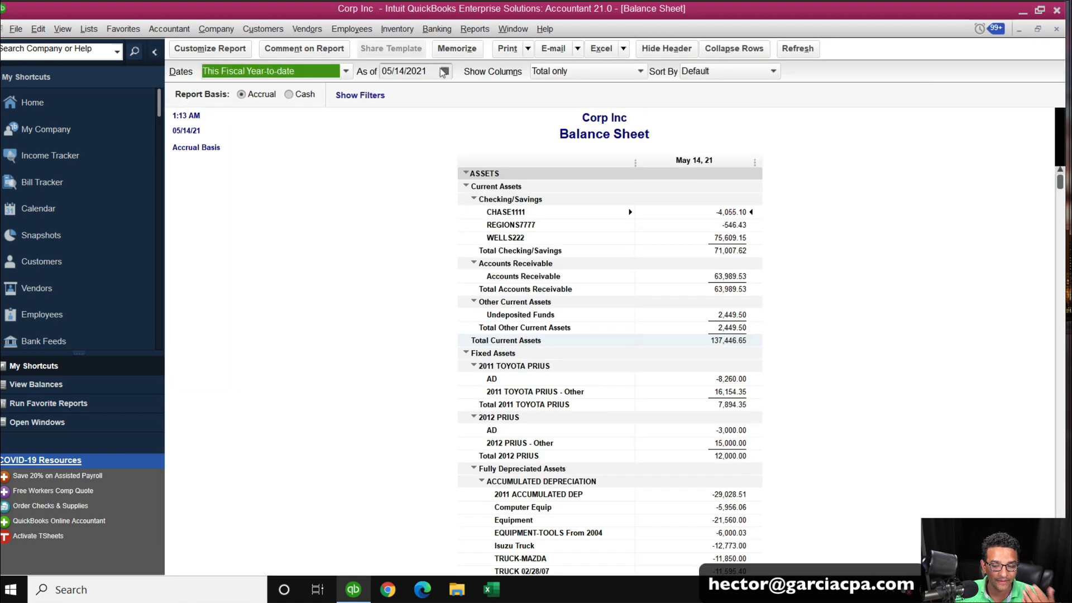
pyautogui.press('Tab')
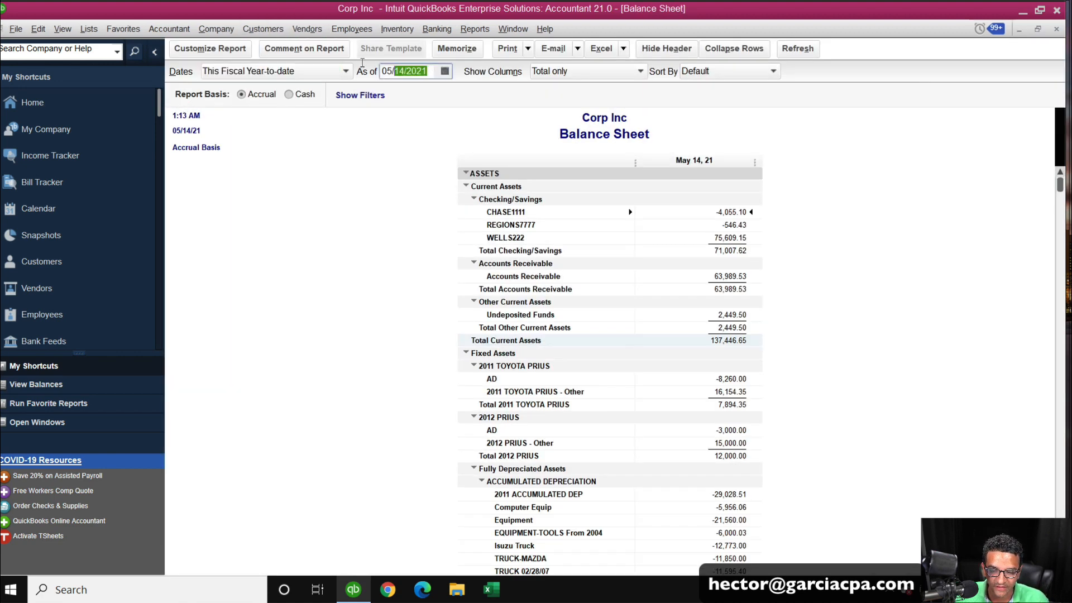
# Set the balance sheet's As of date to 12/31/2019 and collapse the report rows.
pyautogui.write('12312019')
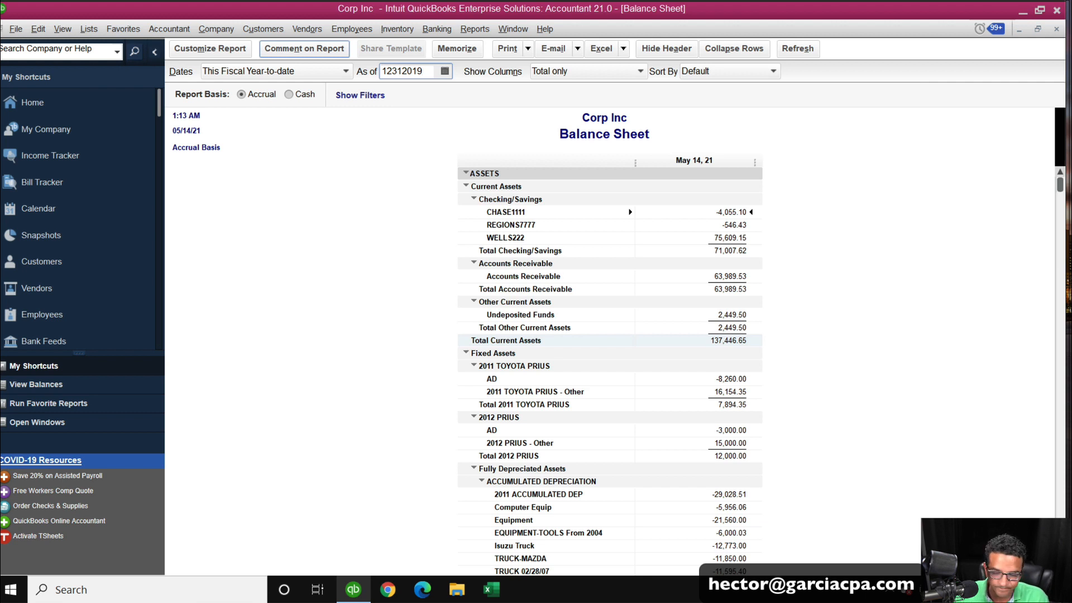
pyautogui.press('Tab')
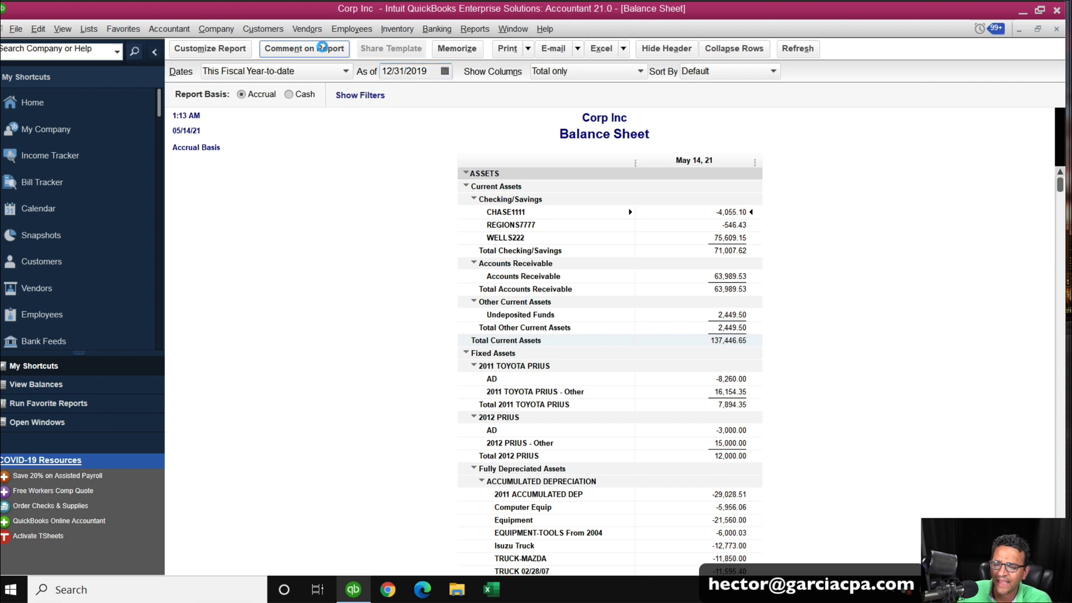
pyautogui.click(736, 49)
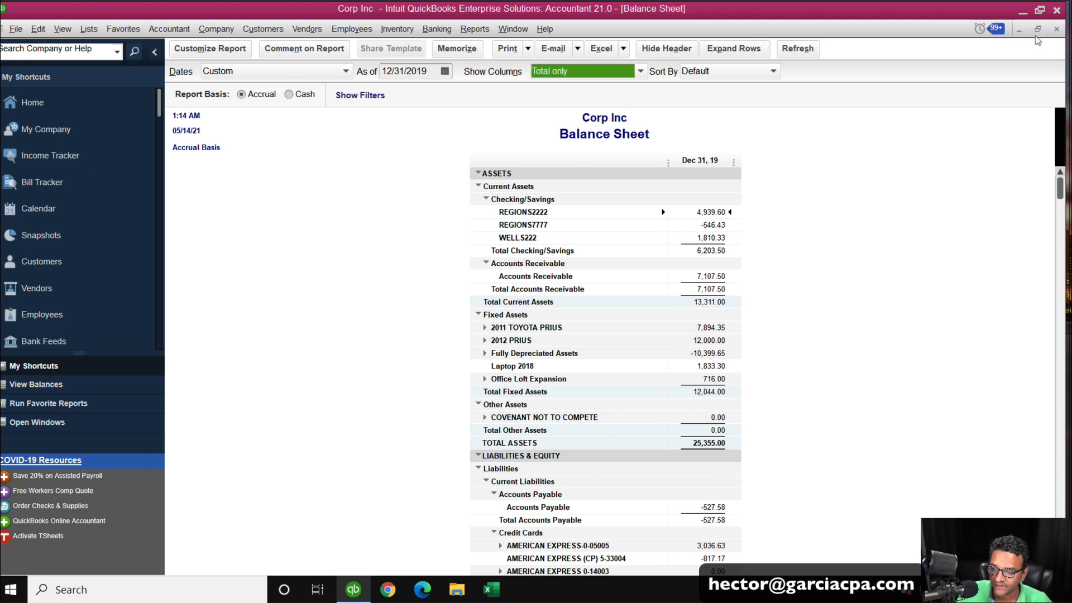
# Close the balance sheet and open the standard Profit & Loss report.
pyautogui.click(1055, 29)
pyautogui.click(474, 29)
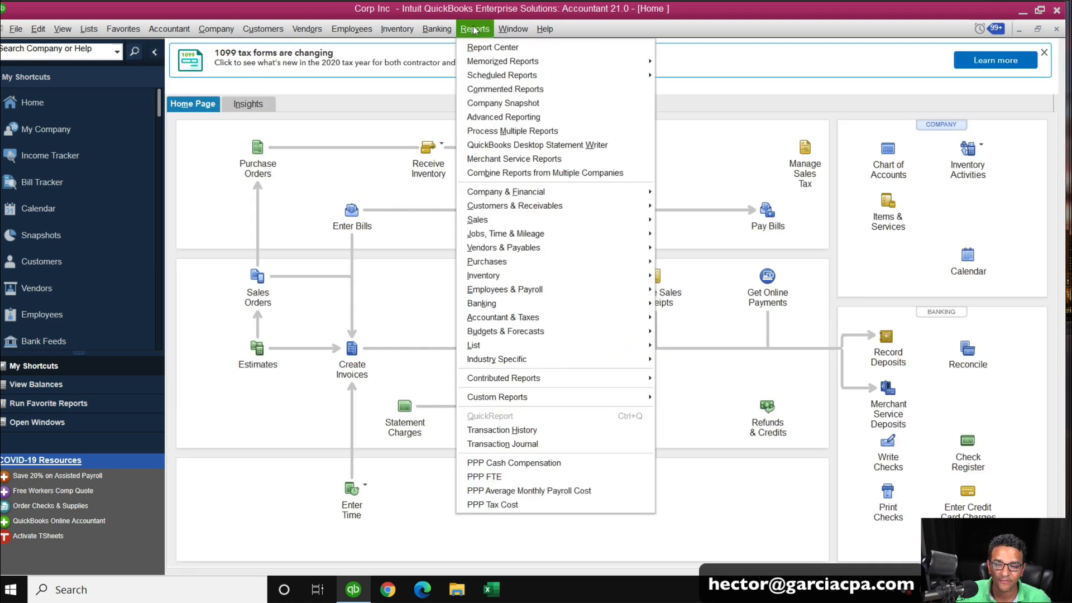
pyautogui.moveTo(562, 196)
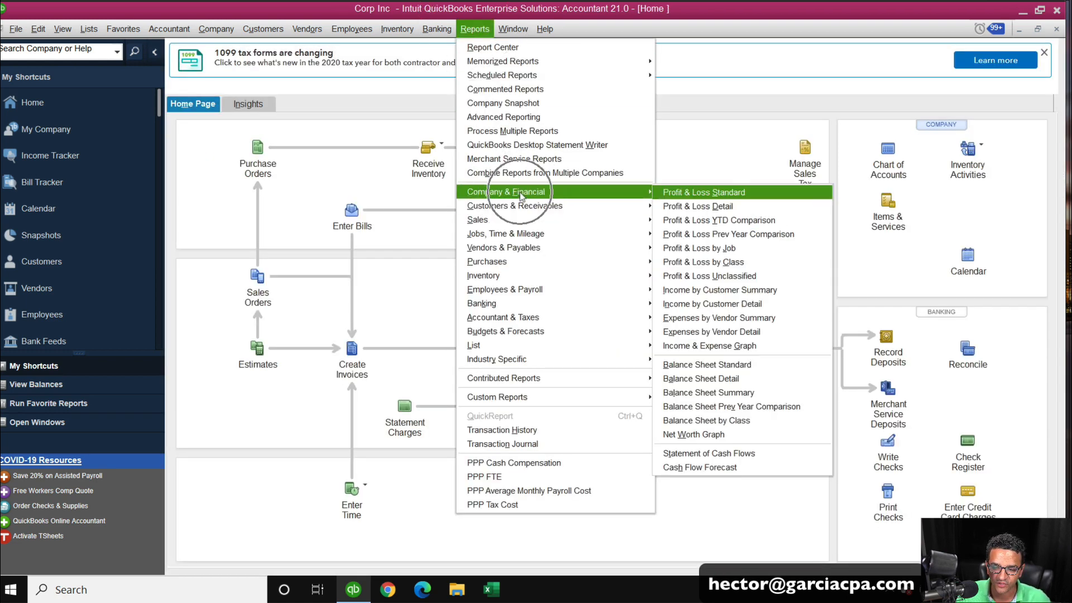
pyautogui.click(726, 195)
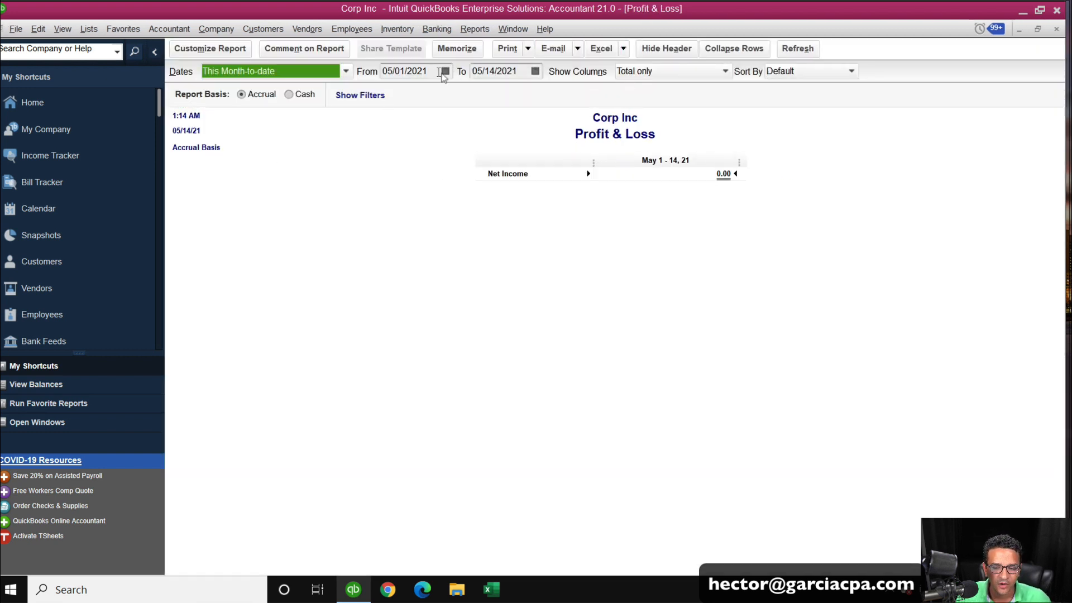
# Set the Profit & Loss date range from 01/01/2010 to 12/31/2020.
pyautogui.press('Tab')
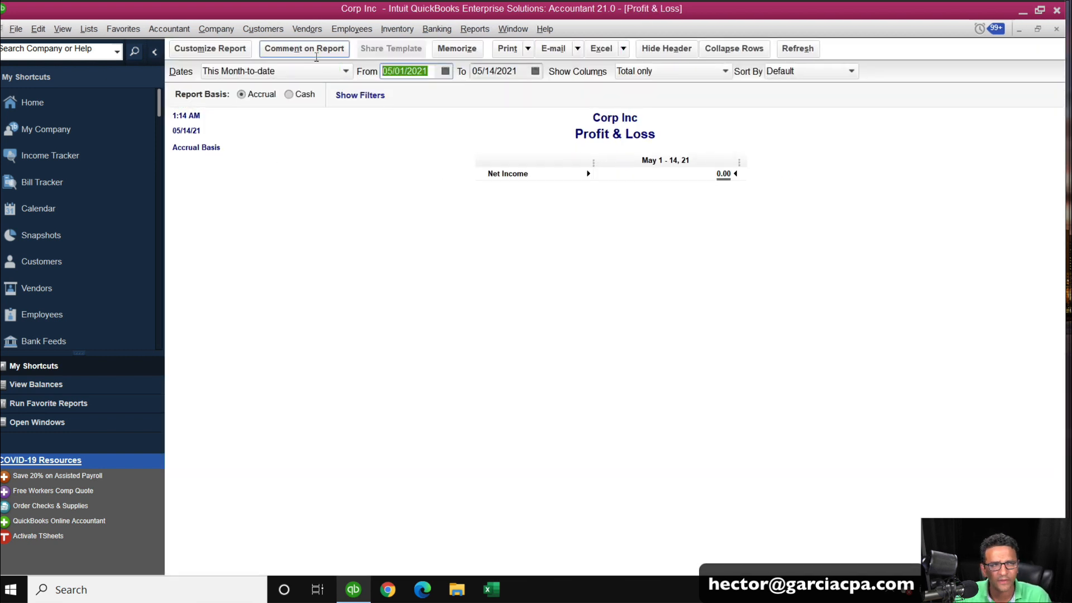
pyautogui.write('01012010')
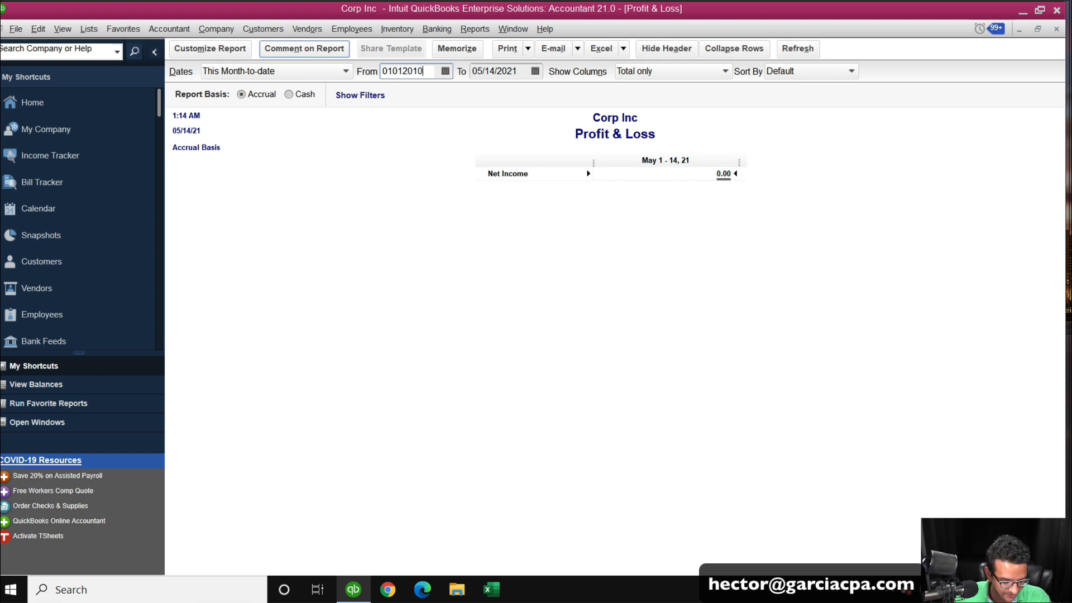
pyautogui.press('Tab')
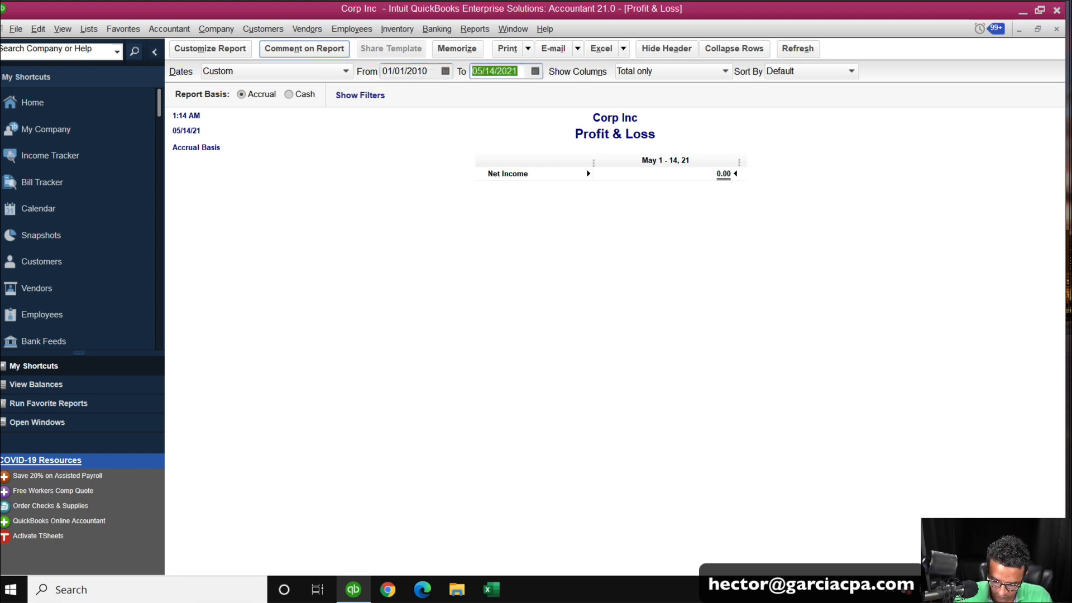
pyautogui.write('123120')
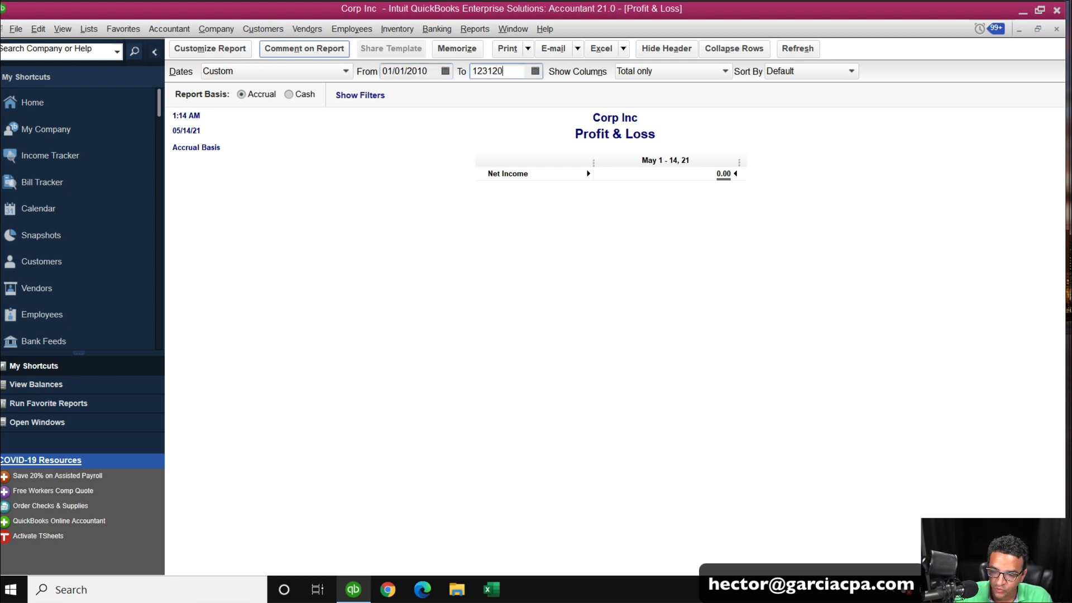
pyautogui.press('Tab')
# Show the Profit & Loss columns by Year and expand all rows.
pyautogui.click(661, 75)
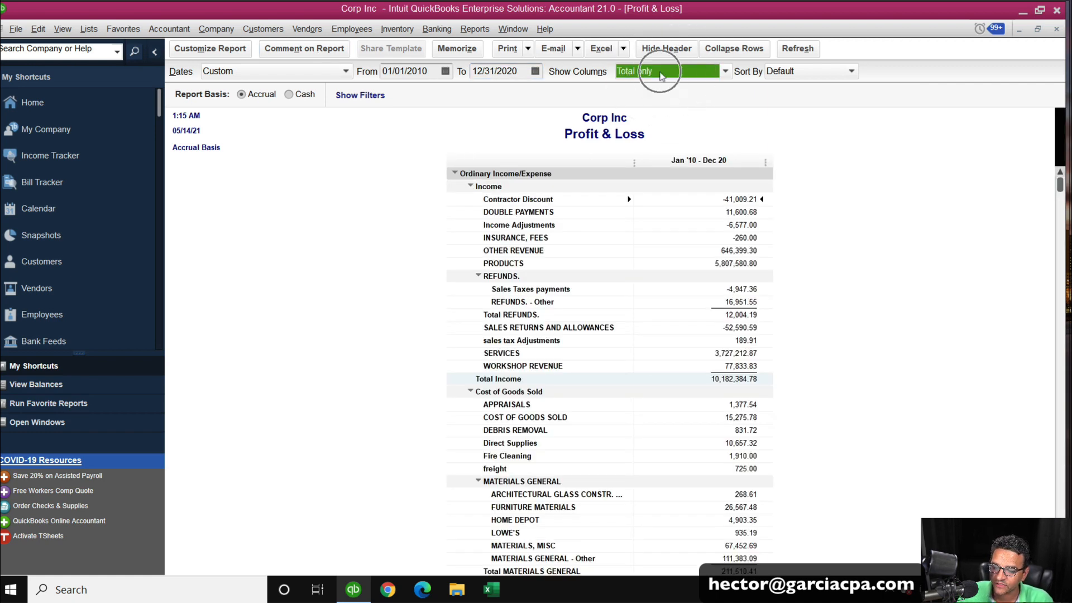
pyautogui.click(631, 209)
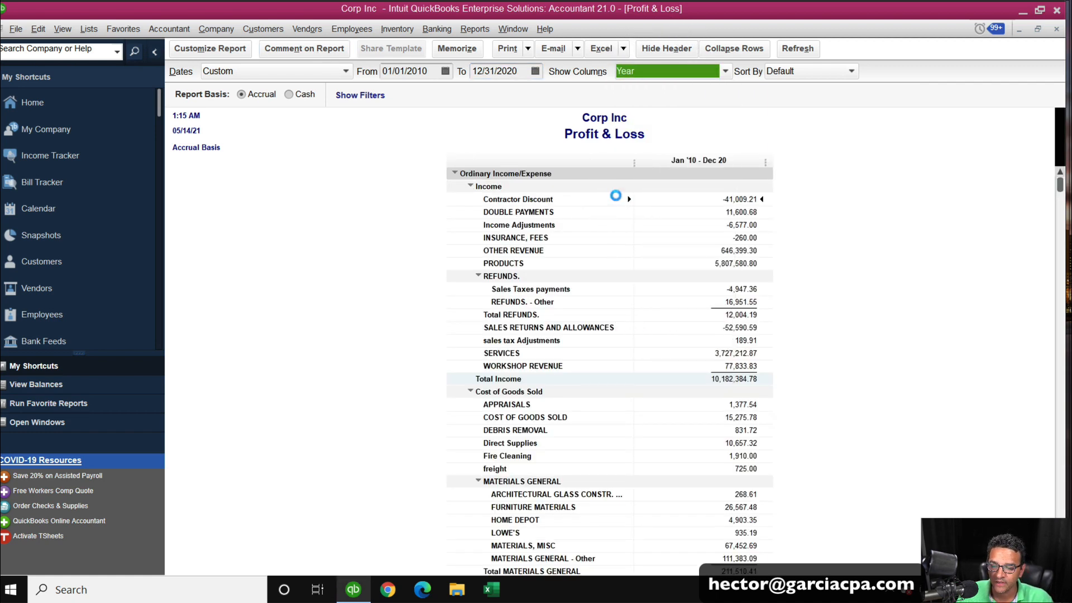
pyautogui.click(734, 48)
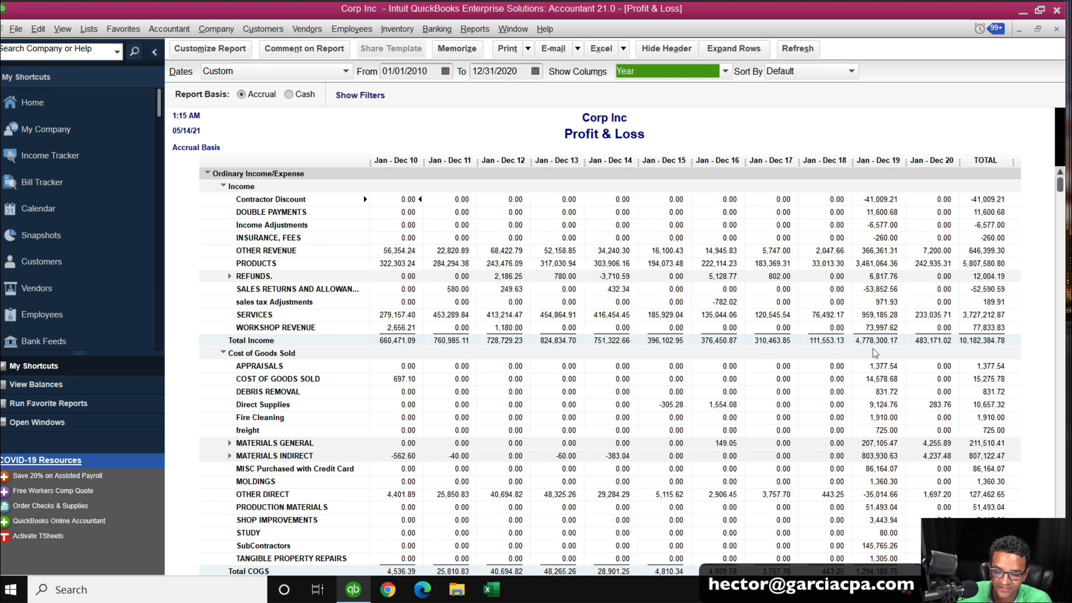
# Scroll through the yearly Profit & Loss figures, then close the report.
pyautogui.scroll(-3, 810, 368)
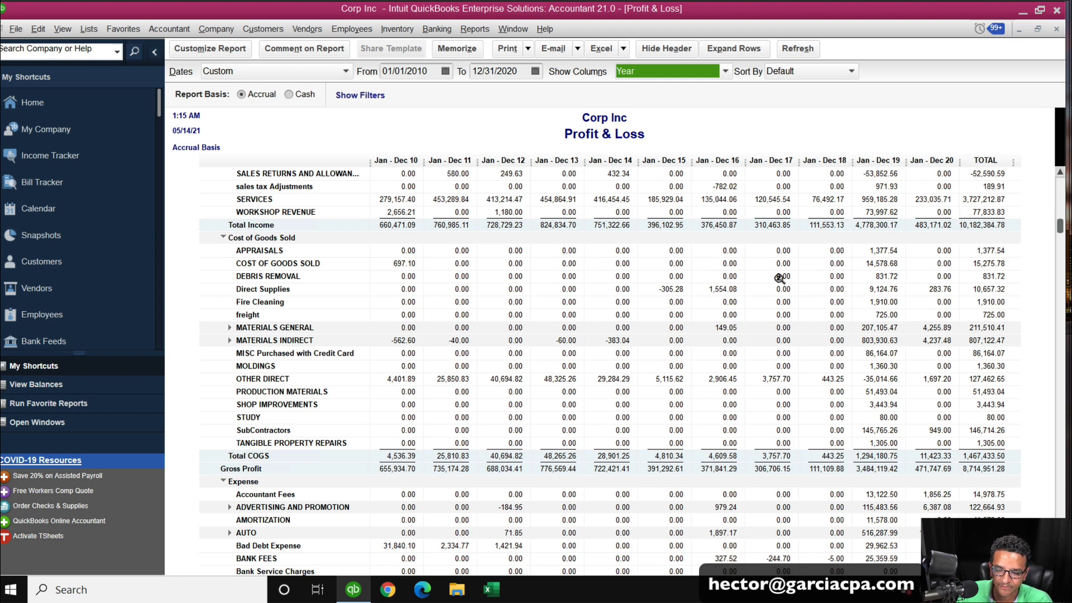
pyautogui.scroll(-1, 617, 438)
pyautogui.scroll(-3, 617, 438)
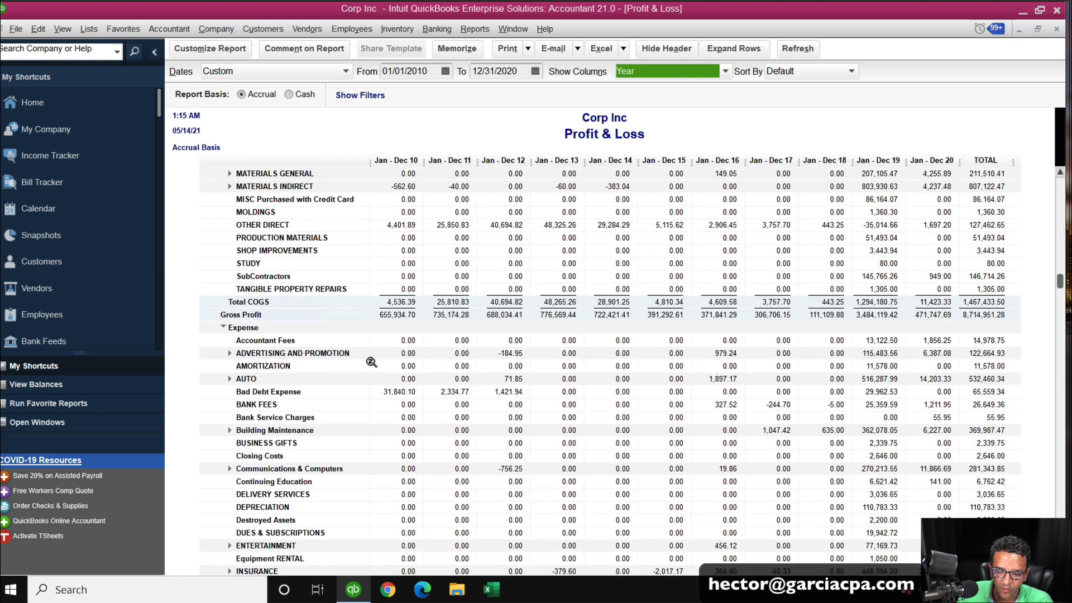
pyautogui.scroll(-3, 726, 494)
pyautogui.scroll(-15, 723, 490)
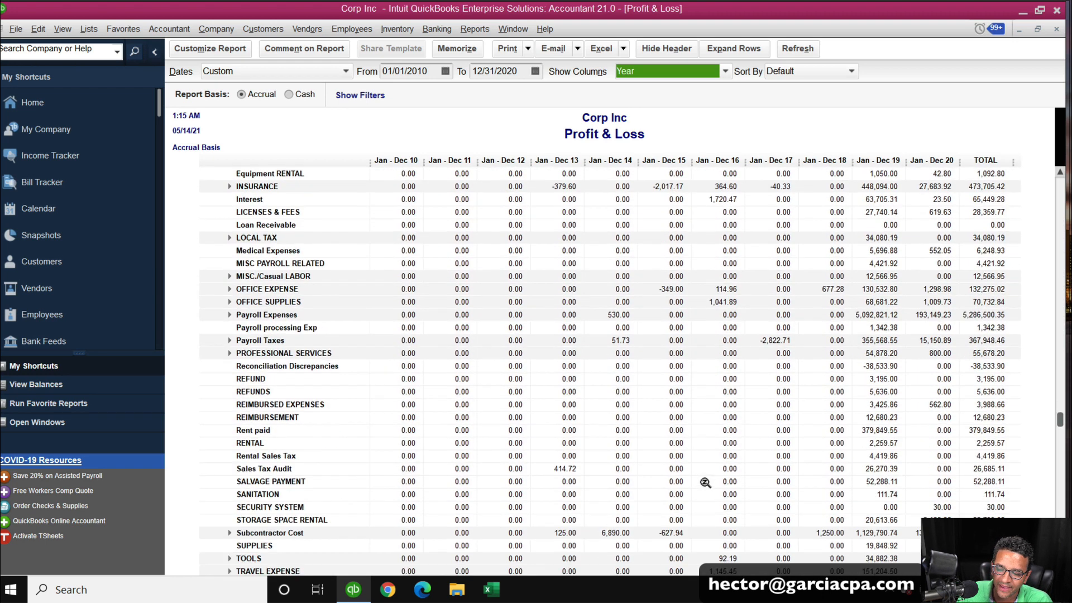
pyautogui.scroll(20, 710, 475)
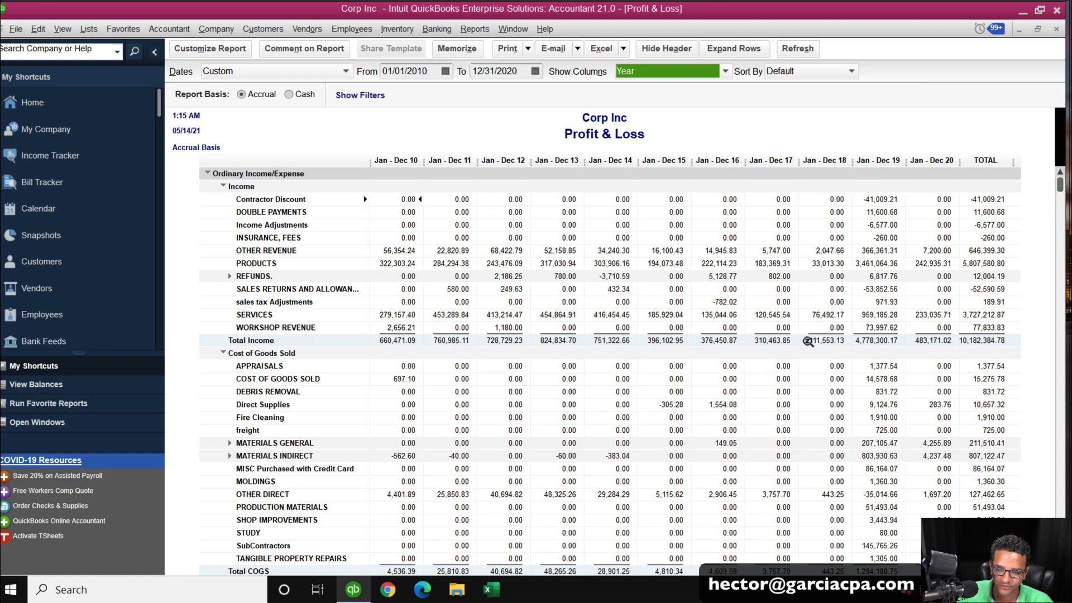
pyautogui.click(1057, 29)
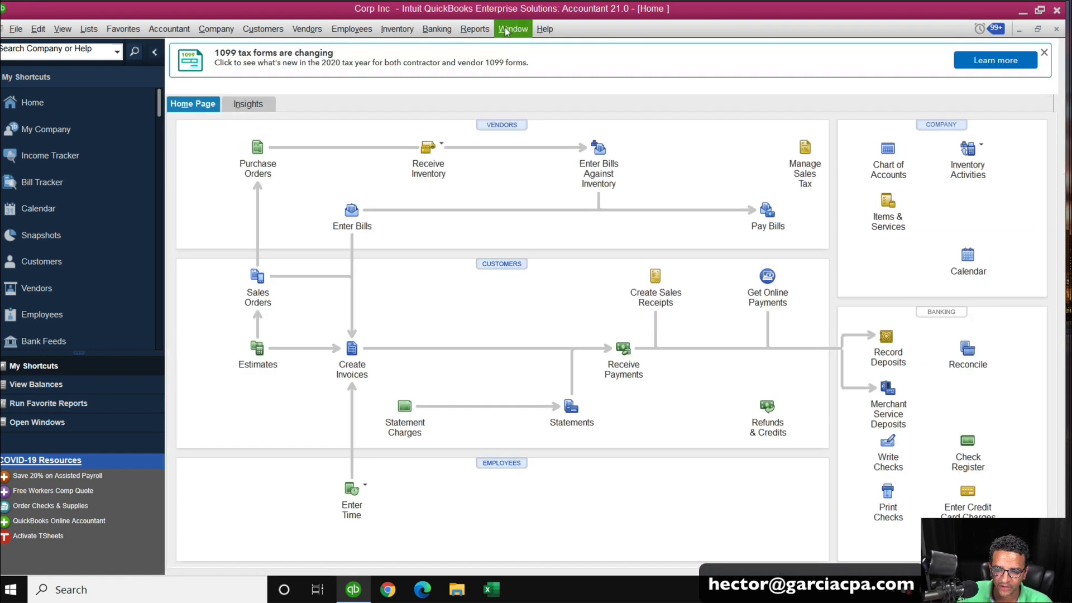
# Open a custom transaction detail report covering 01/01/2010 to 12/31/2019.
pyautogui.click(473, 31)
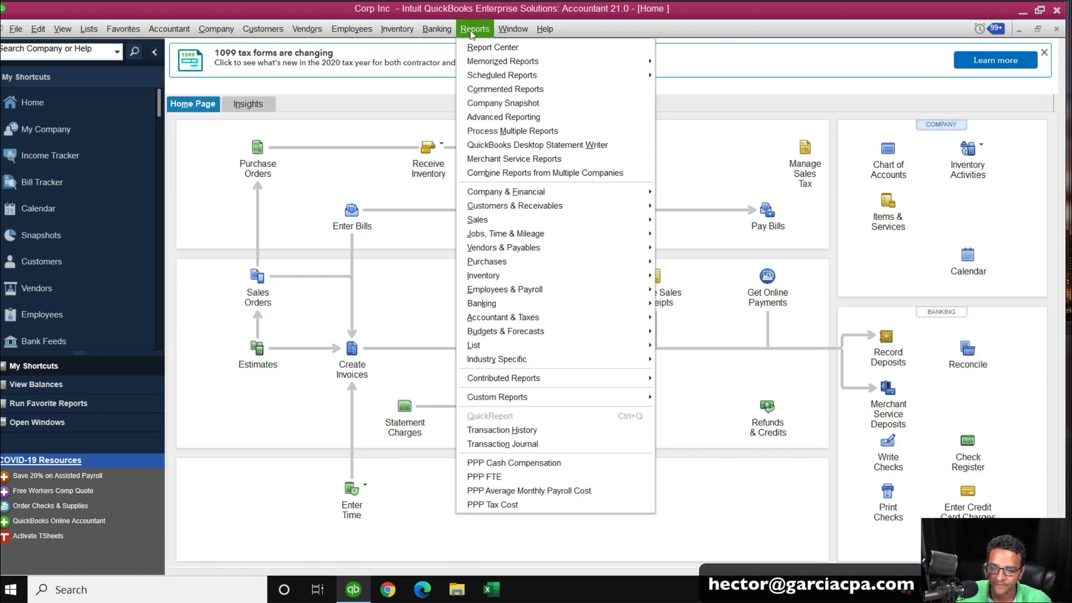
pyautogui.moveTo(517, 401)
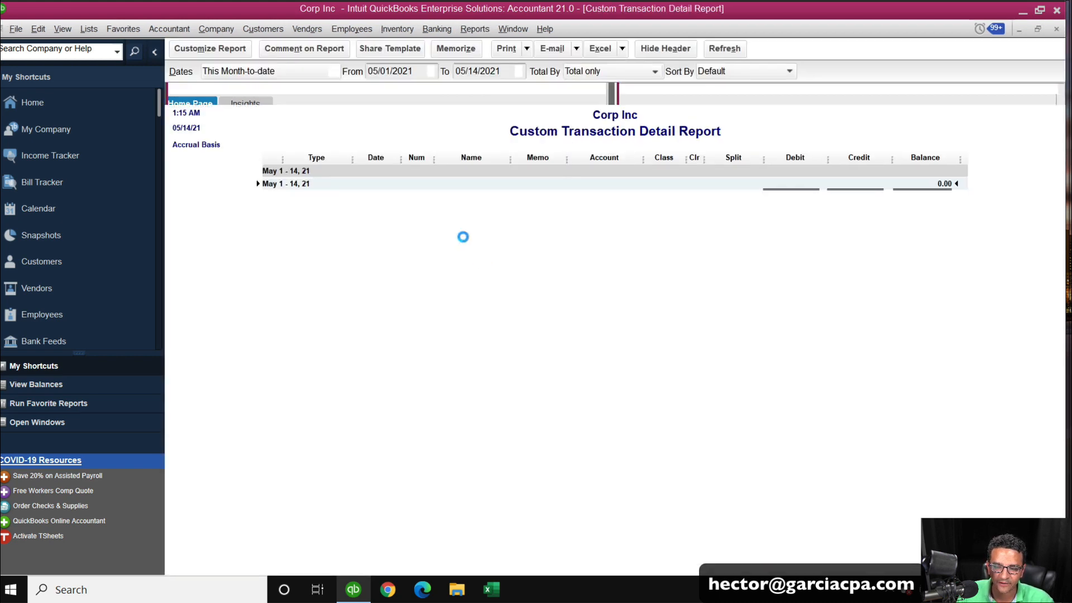
pyautogui.click(134, 267)
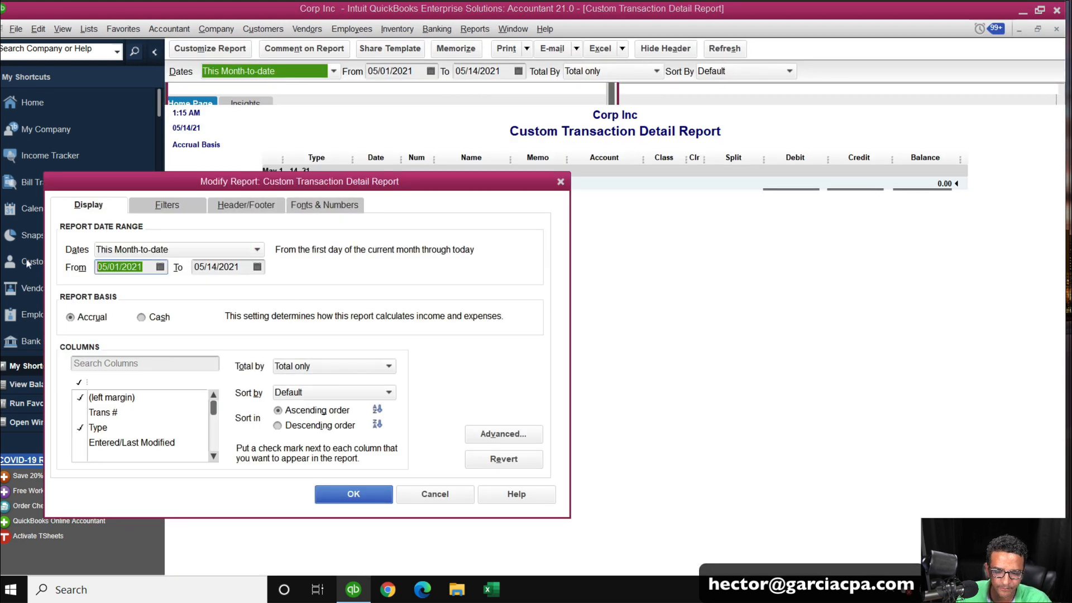
pyautogui.write('01')
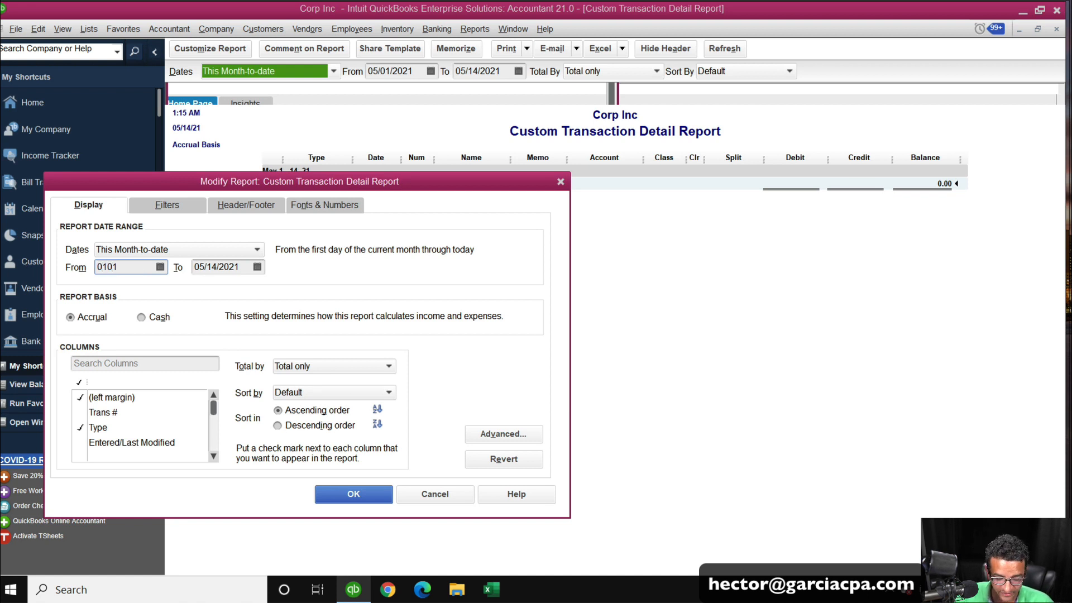
pyautogui.write('/01/2010')
pyautogui.press('Tab')
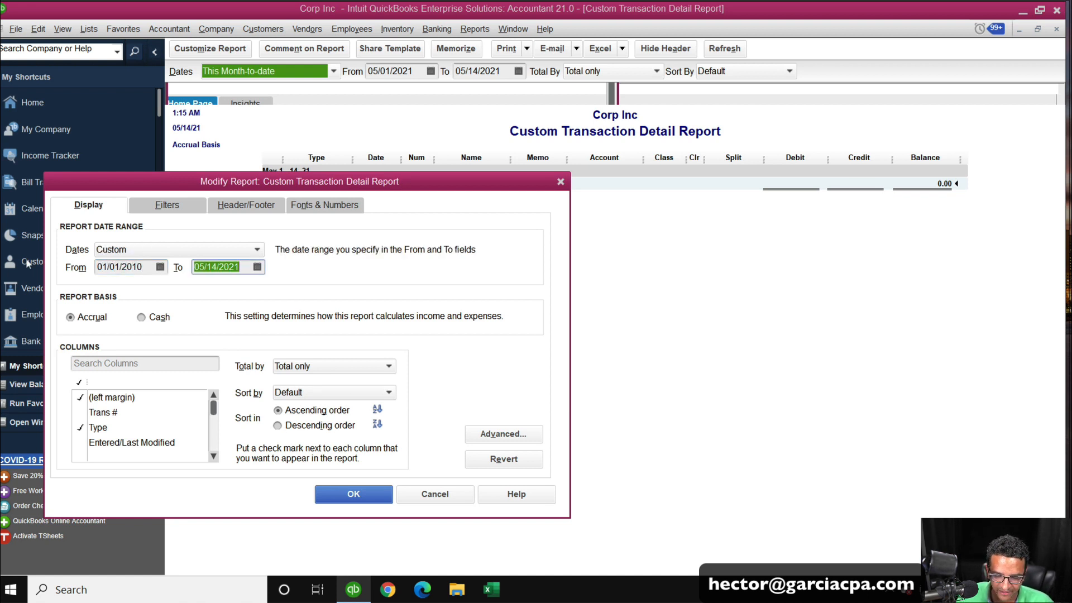
pyautogui.write('12/31/2019')
pyautogui.press('Tab')
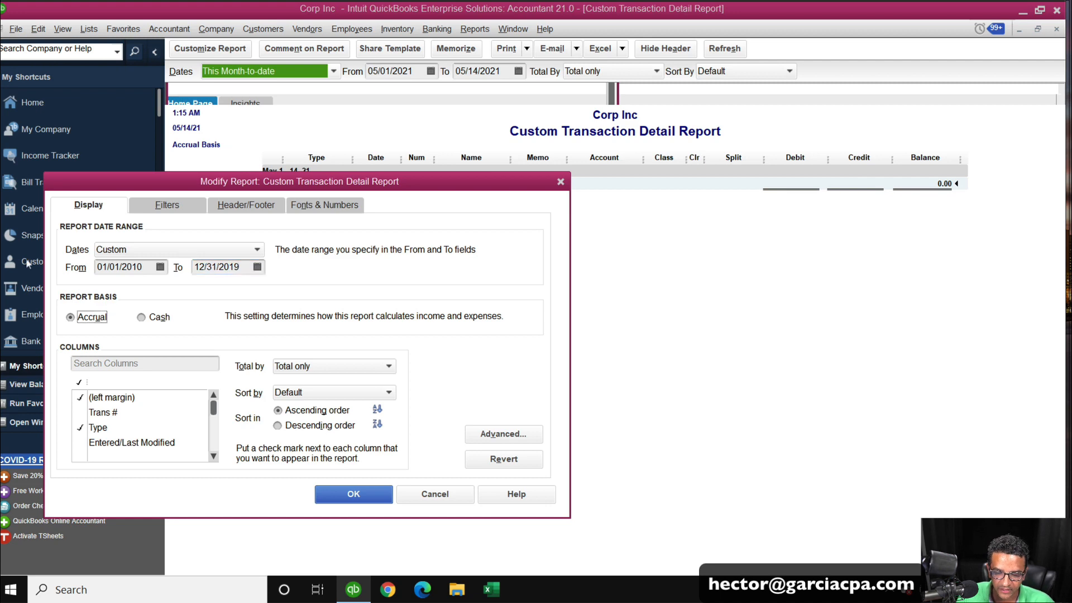
pyautogui.click(368, 499)
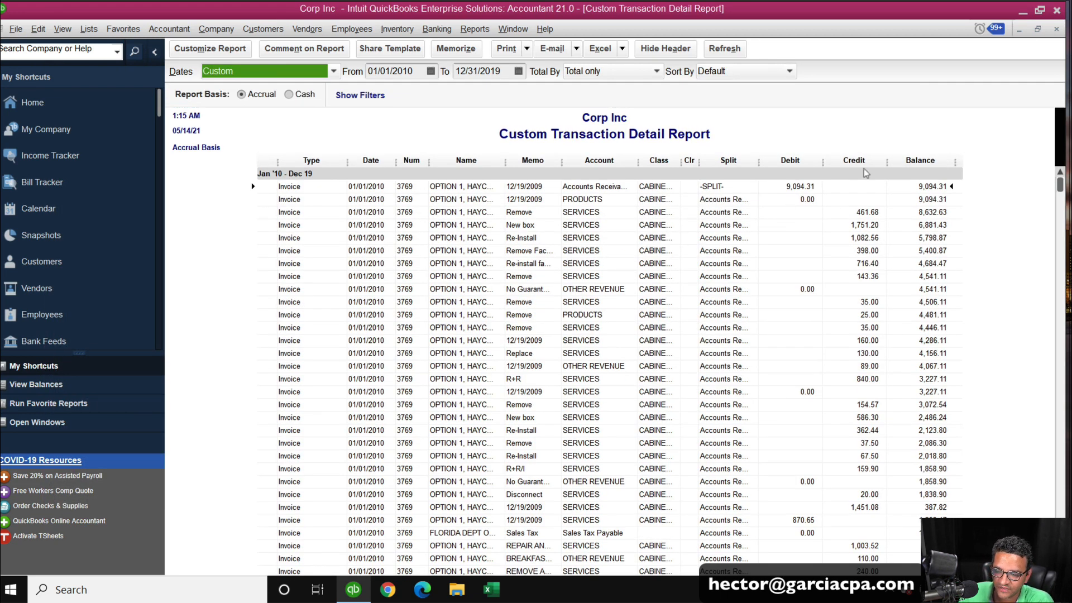
# Scroll through the transaction detail report's remaining transactions, then close the report.
pyautogui.moveTo(1059, 186); pyautogui.dragTo(1059, 561)
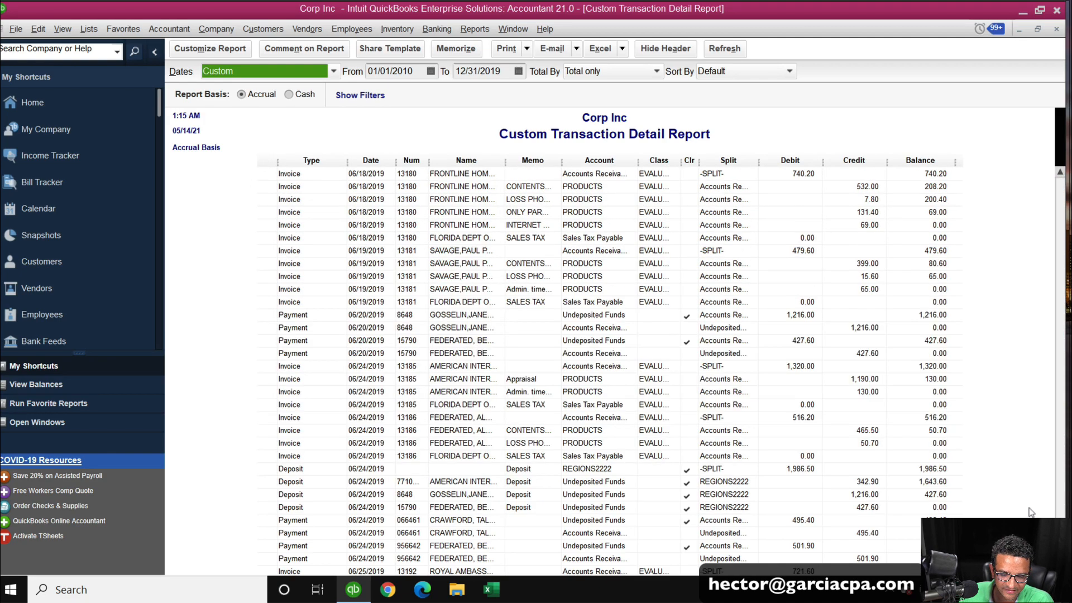
pyautogui.scroll(-2, 544, 370)
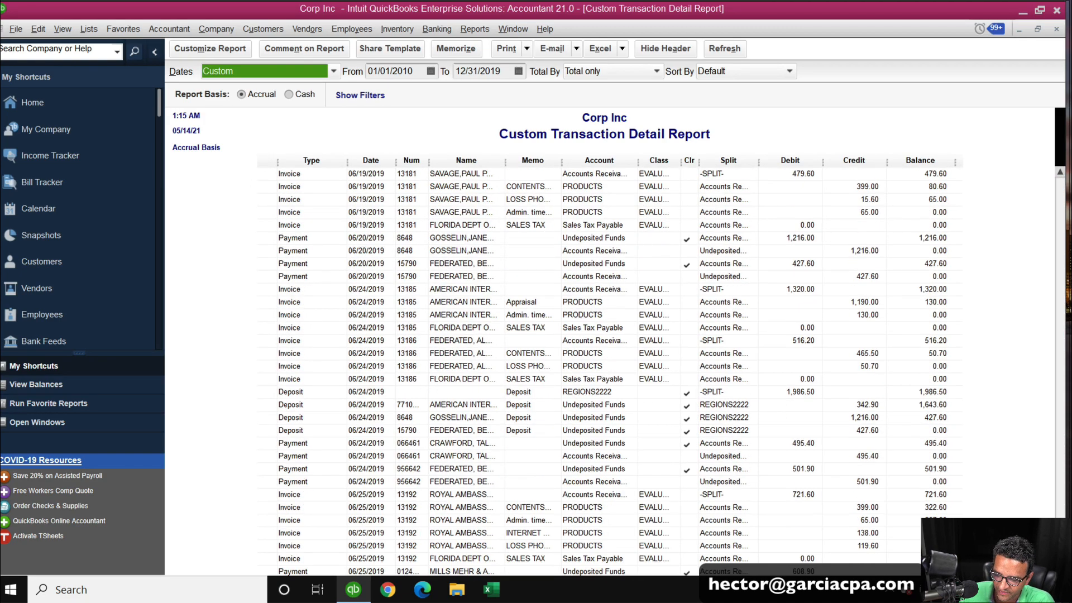
pyautogui.scroll(-10, 609, 371)
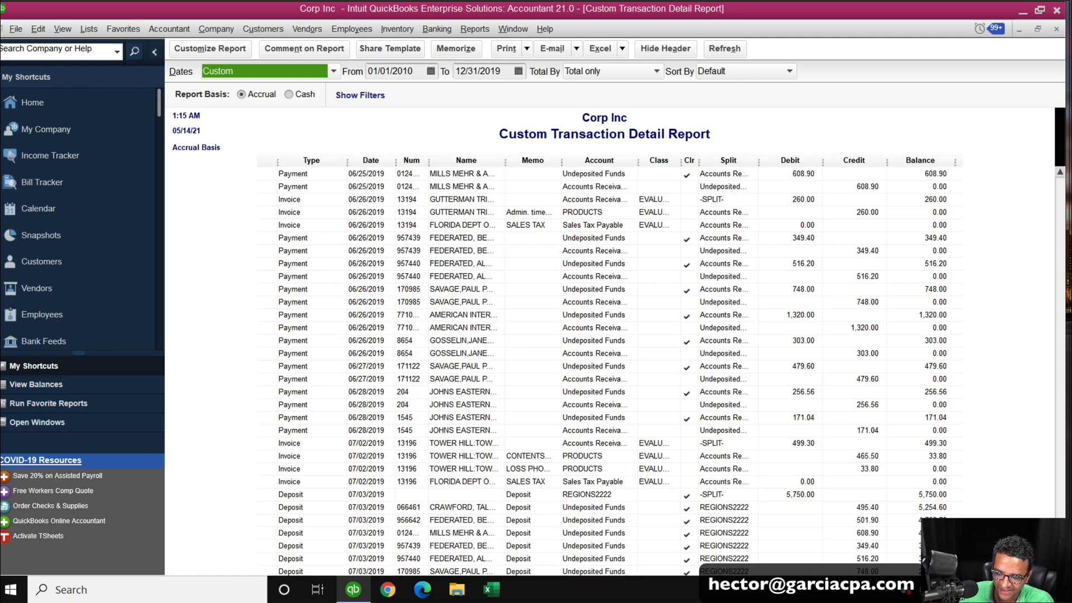
pyautogui.click(1060, 564)
pyautogui.moveTo(1059, 555); pyautogui.dragTo(1054, 199)
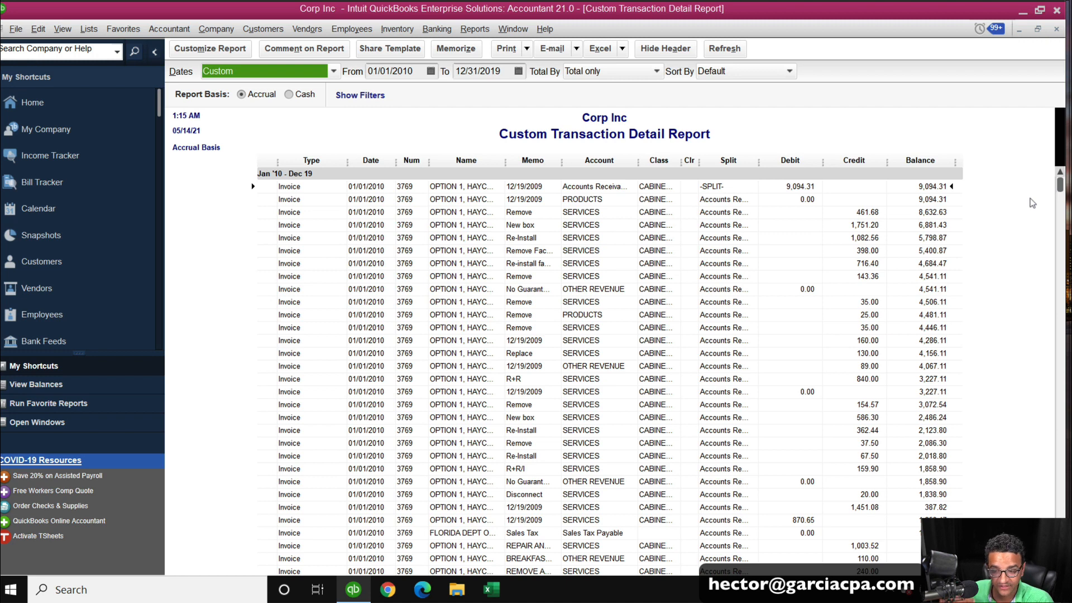
pyautogui.click(1056, 29)
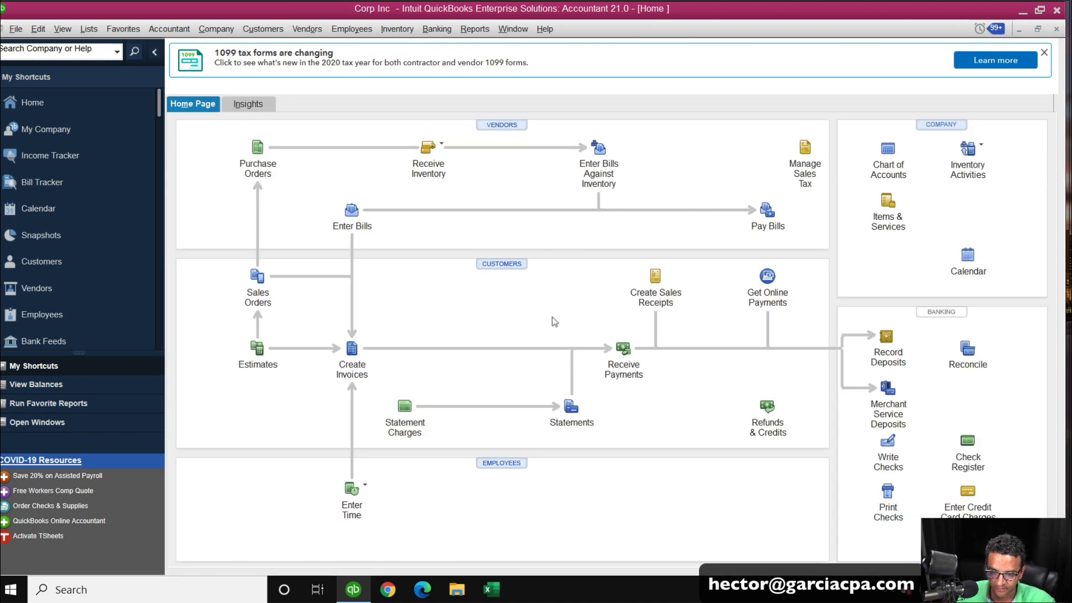
# Open the product information window to review the condense information, then close it.
pyautogui.press('F2')
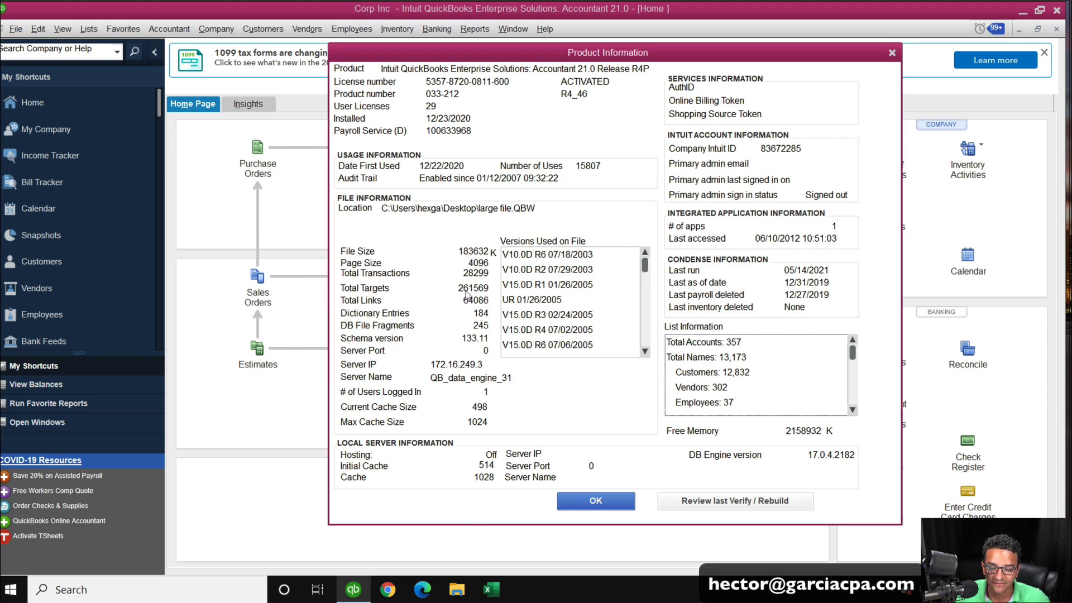
pyautogui.click(596, 501)
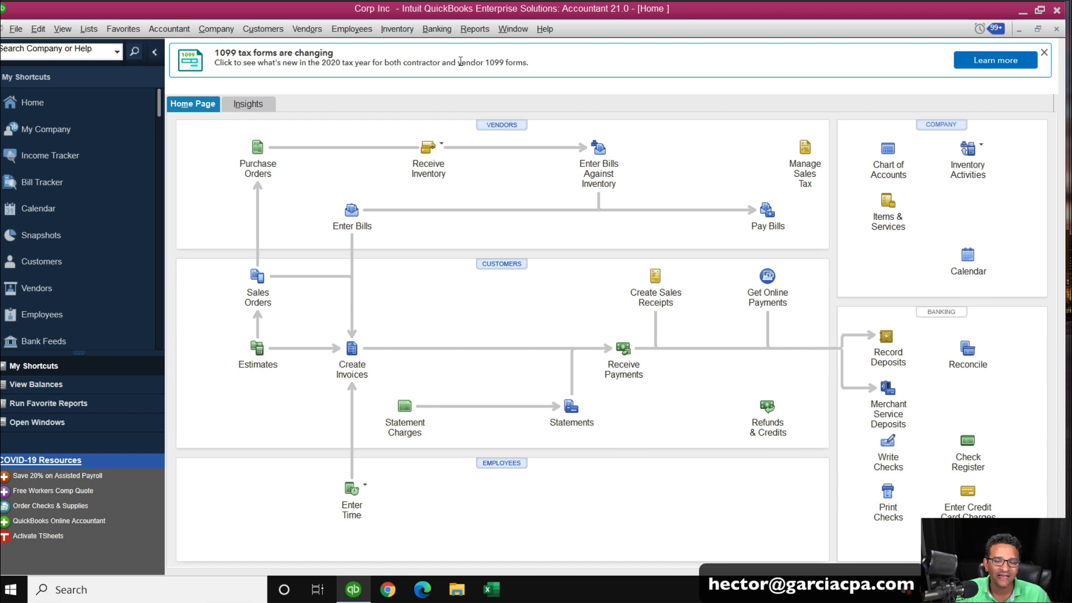
# Start Condense Data and choose to remove transactions outside of a date range.
pyautogui.click(17, 29)
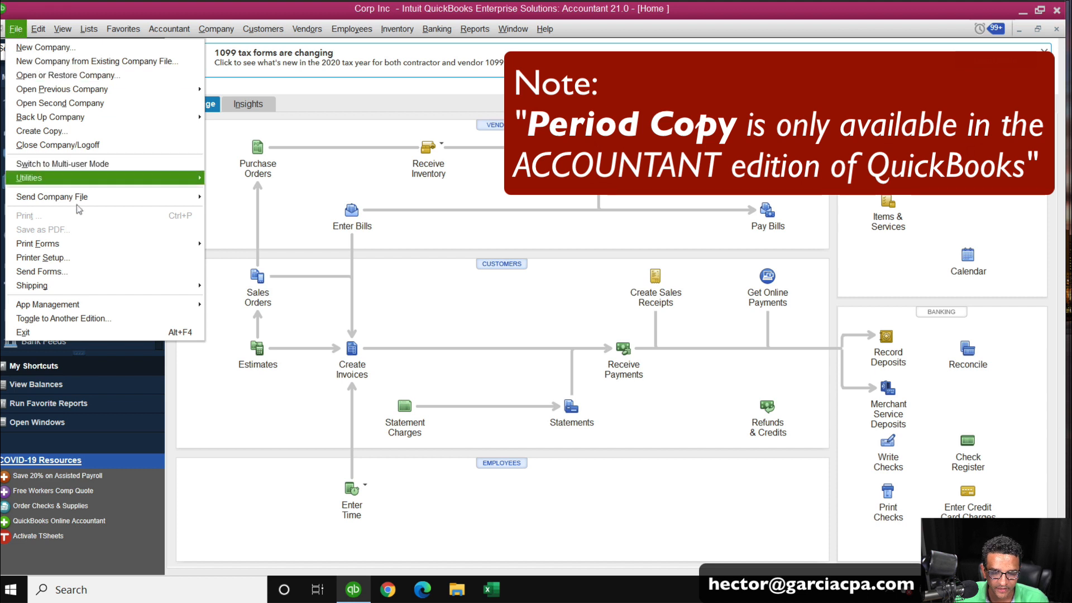
pyautogui.moveTo(48, 186)
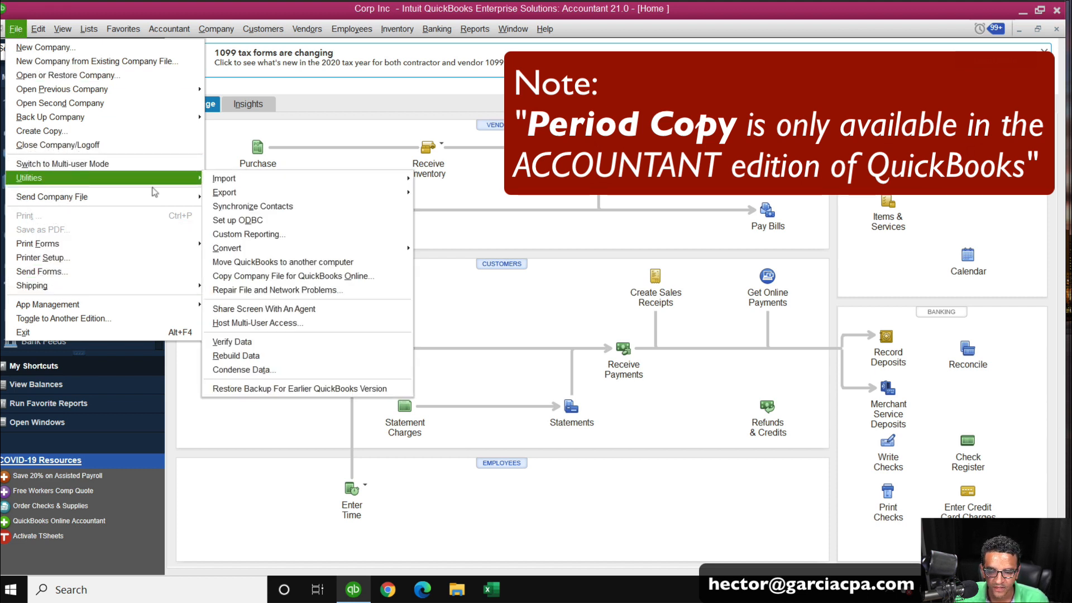
pyautogui.click(247, 372)
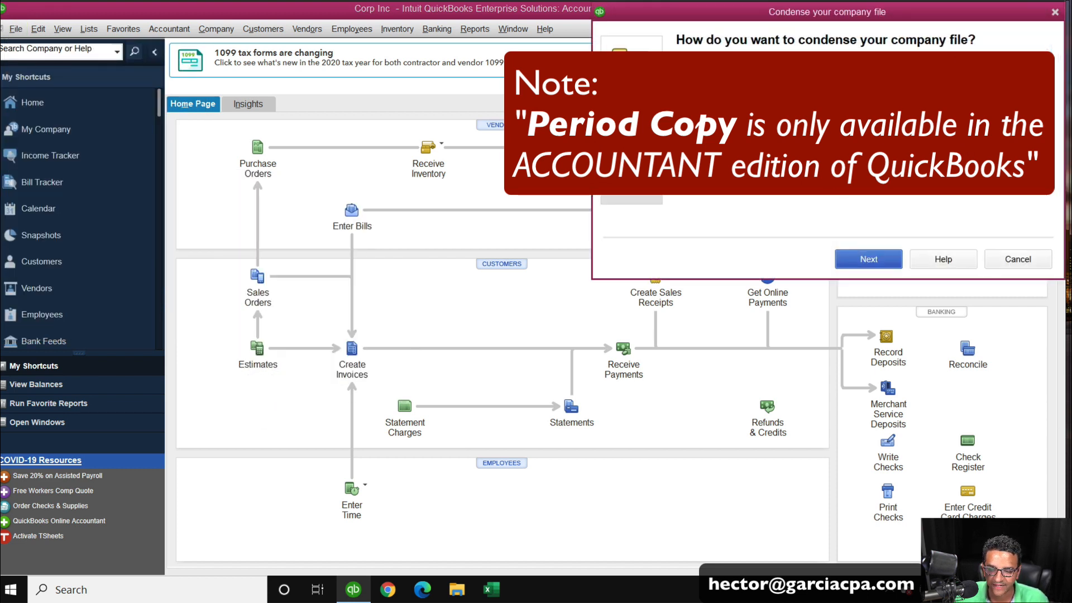
pyautogui.click(869, 257)
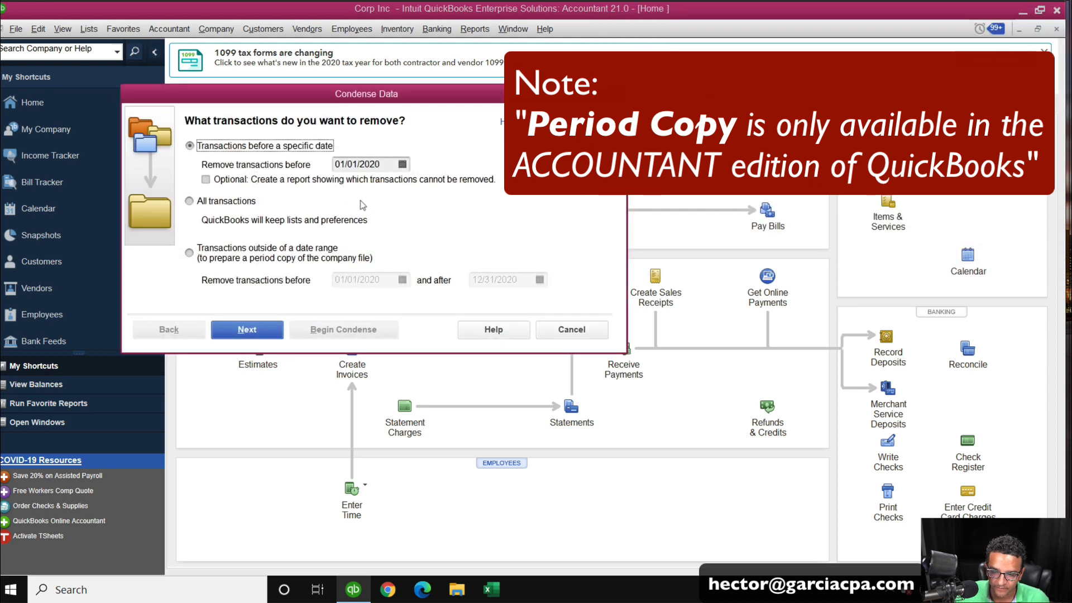
pyautogui.click(212, 255)
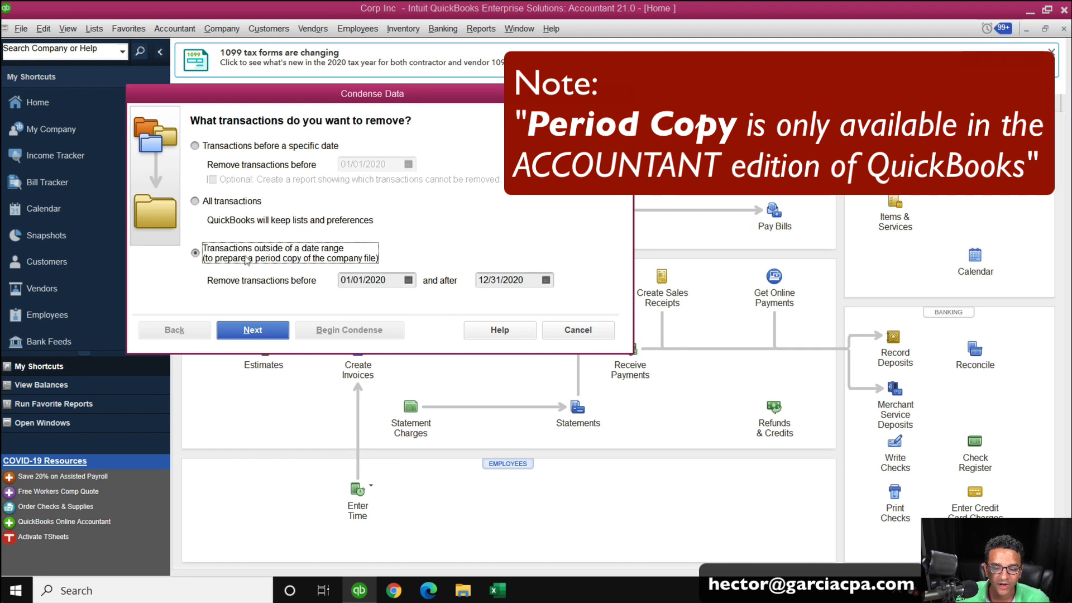
# Set the date range's 'and after' date to 12/31/2021, keeping transactions before 01/01/2020 removed.
pyautogui.click(385, 279)
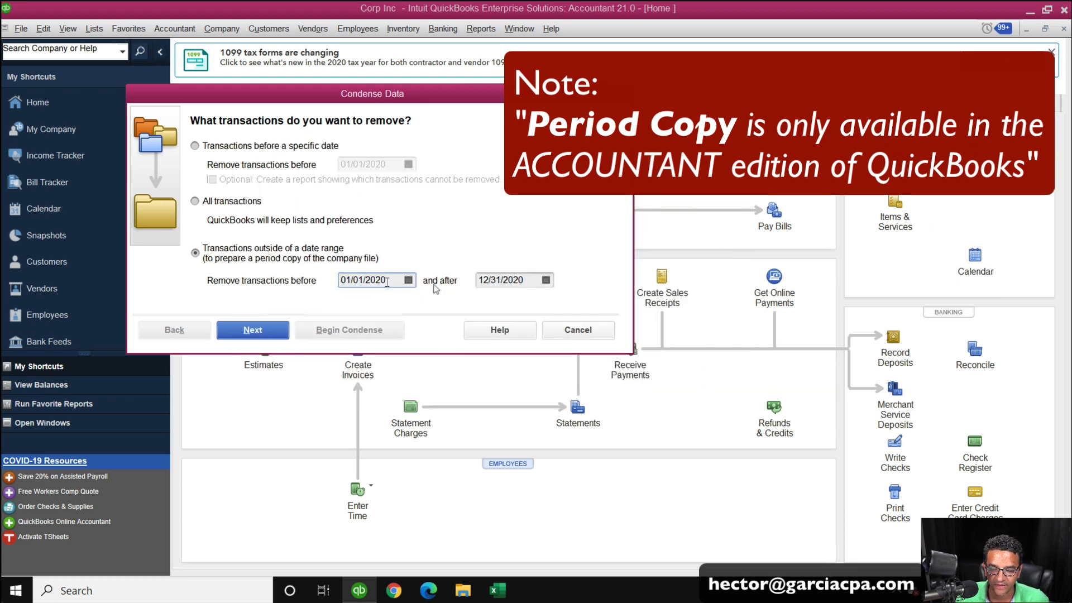
pyautogui.click(534, 281)
pyautogui.write('12')
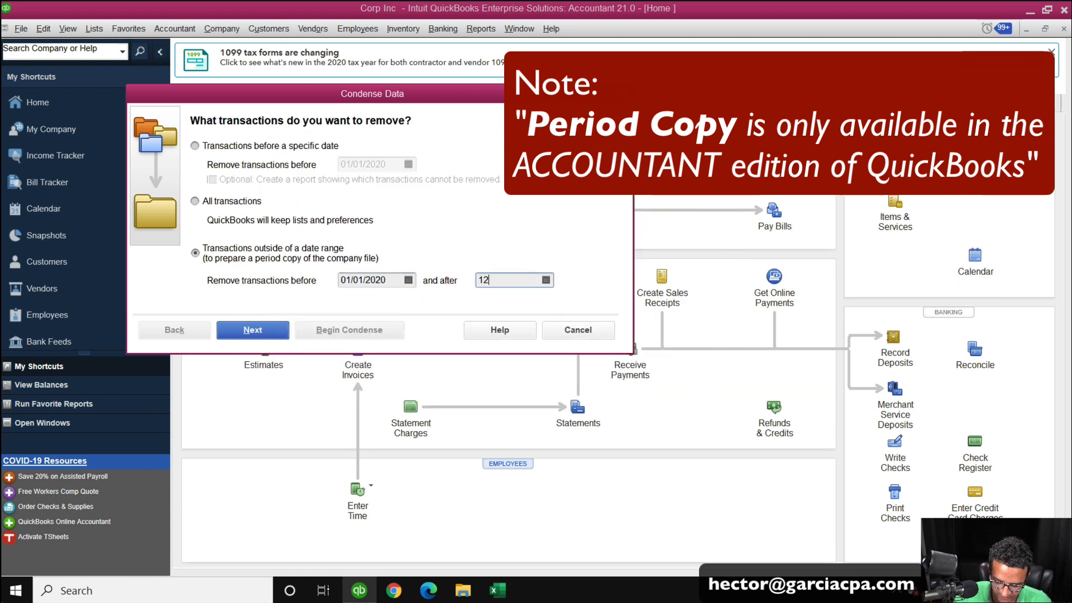
pyautogui.write('/31/2021')
pyautogui.press('Tab')
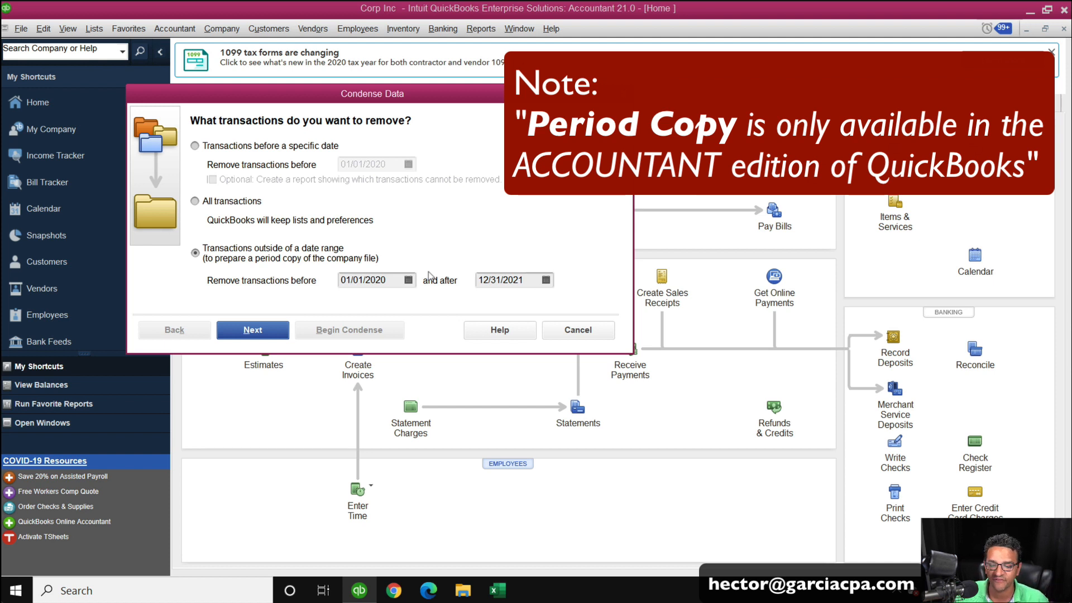
# Keep the date-range option, continue, and choose not to create a summary journal entry, confirming the choice.
pyautogui.click(237, 146)
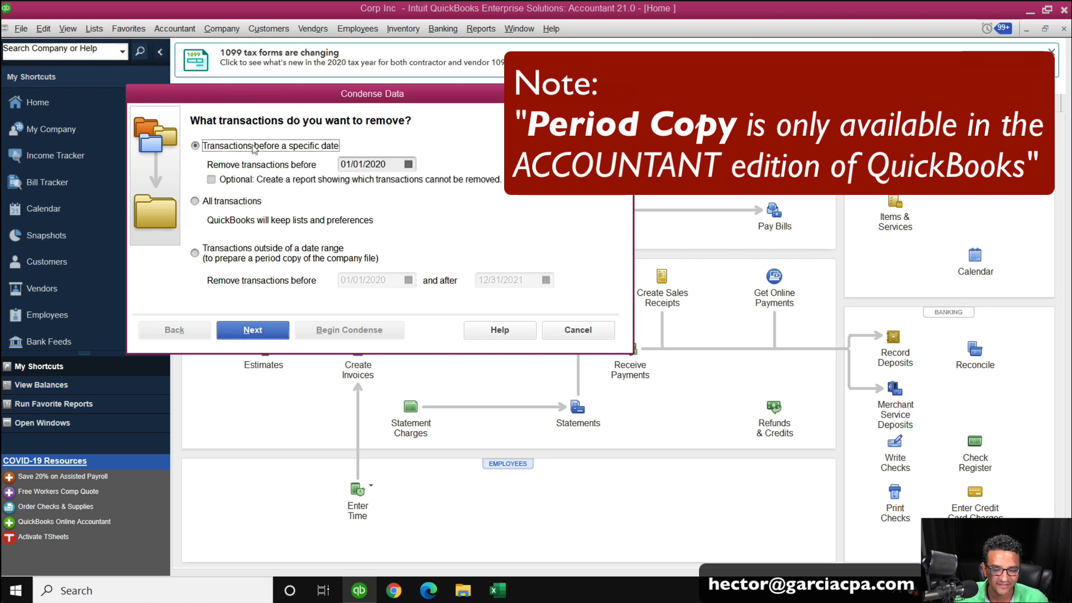
pyautogui.click(246, 255)
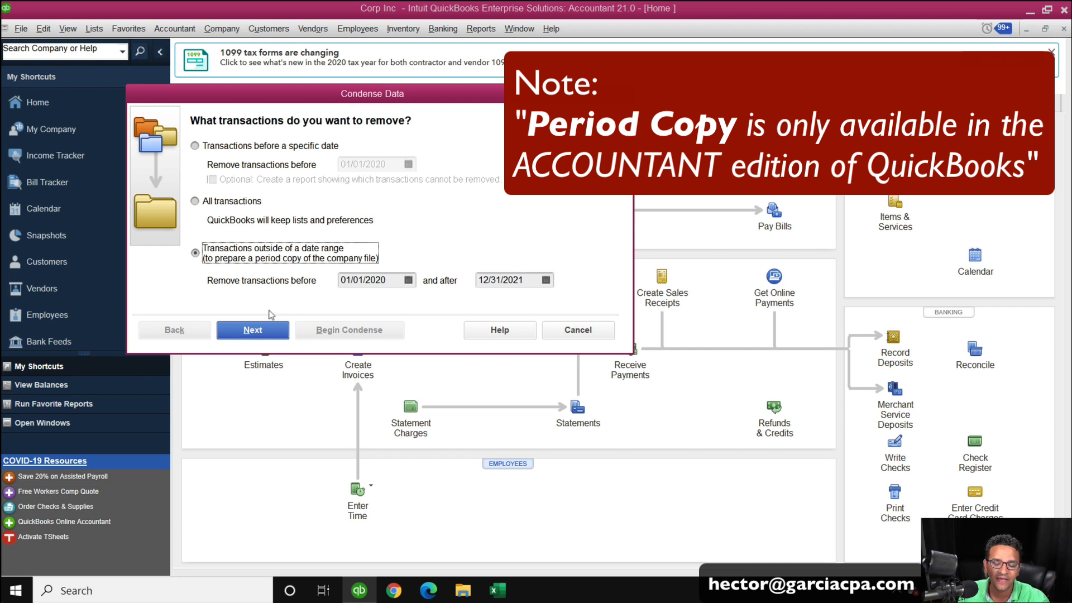
pyautogui.click(255, 334)
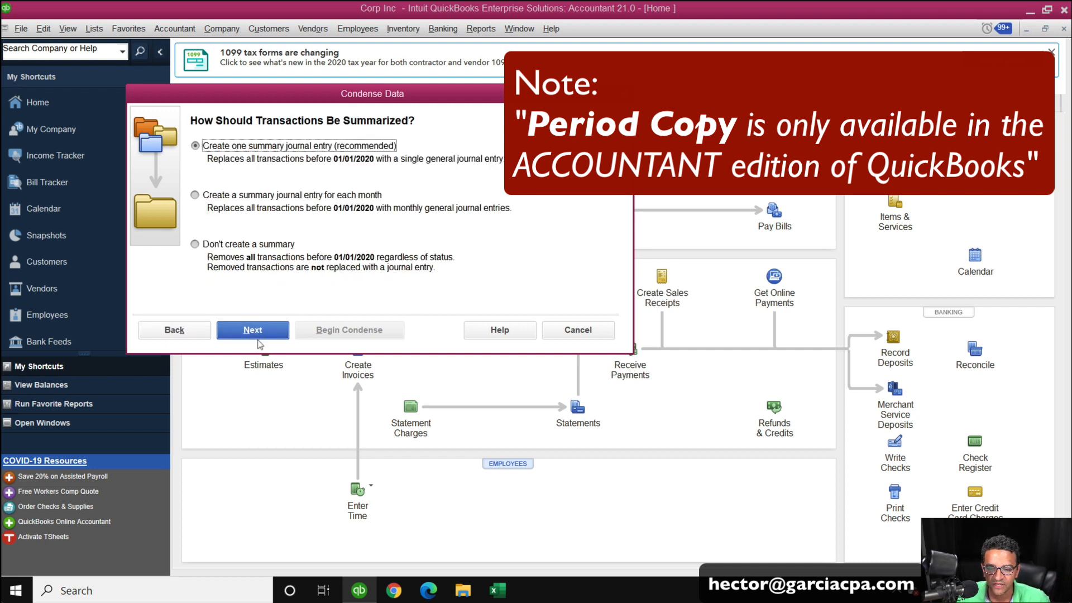
pyautogui.click(251, 246)
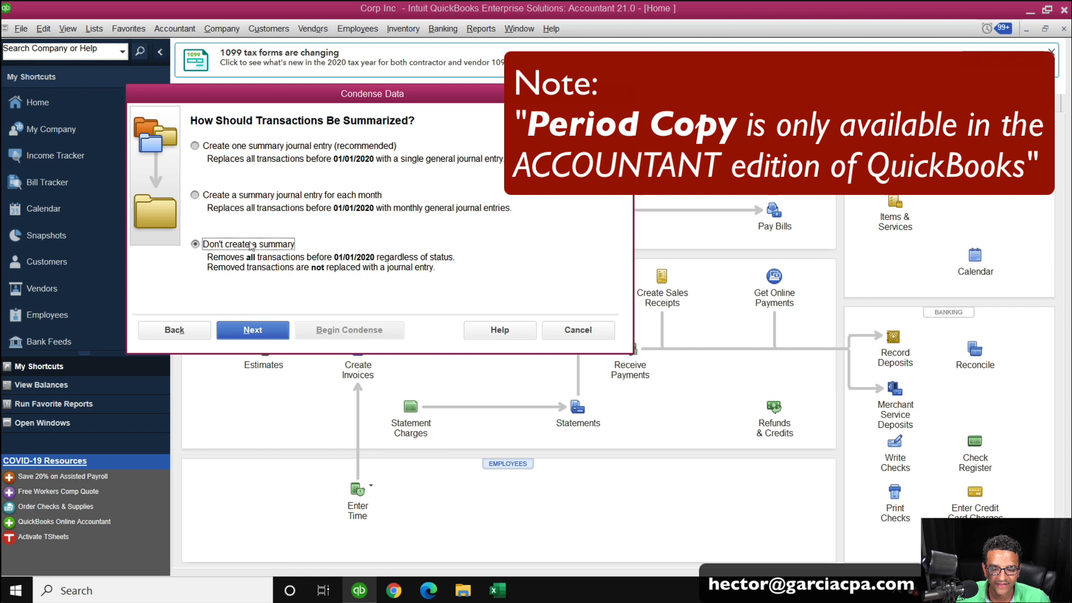
pyautogui.click(259, 333)
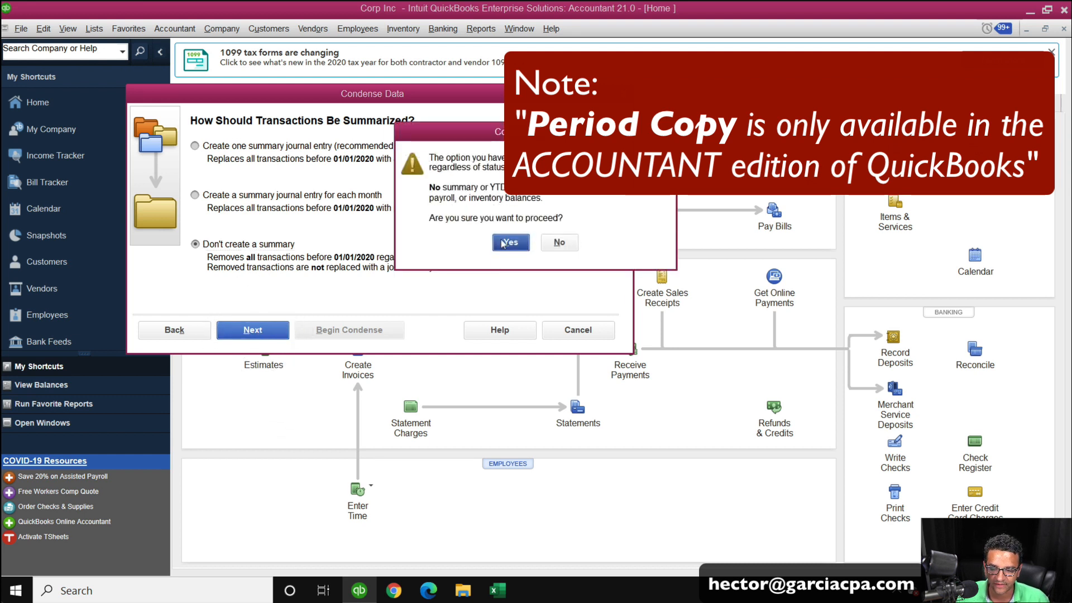
pyautogui.click(510, 244)
# Begin the condense and dismiss the completion and payroll subscription messages.
pyautogui.click(253, 330)
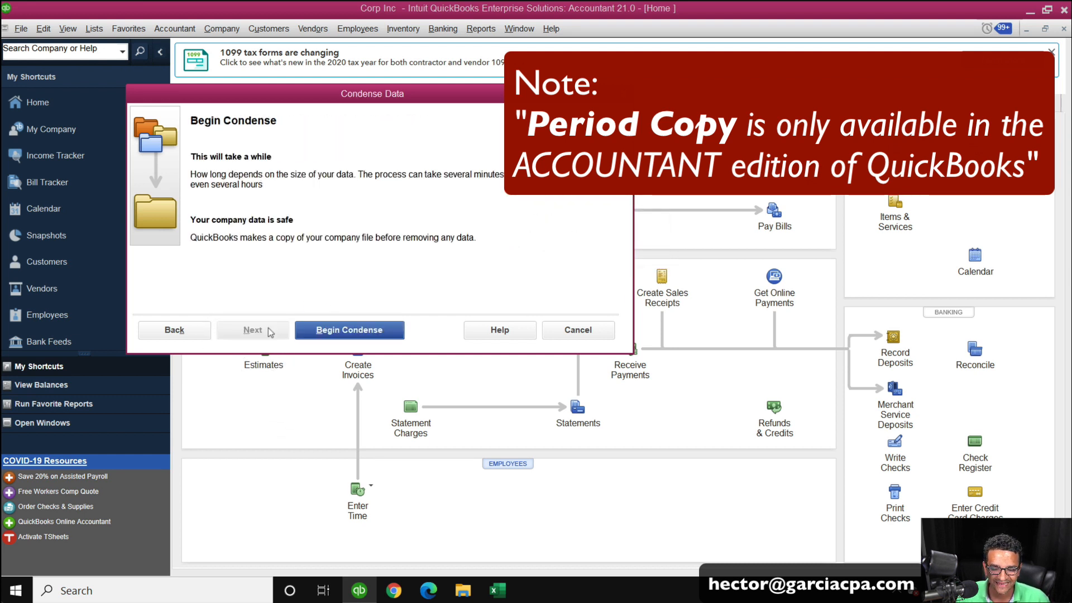
pyautogui.click(385, 332)
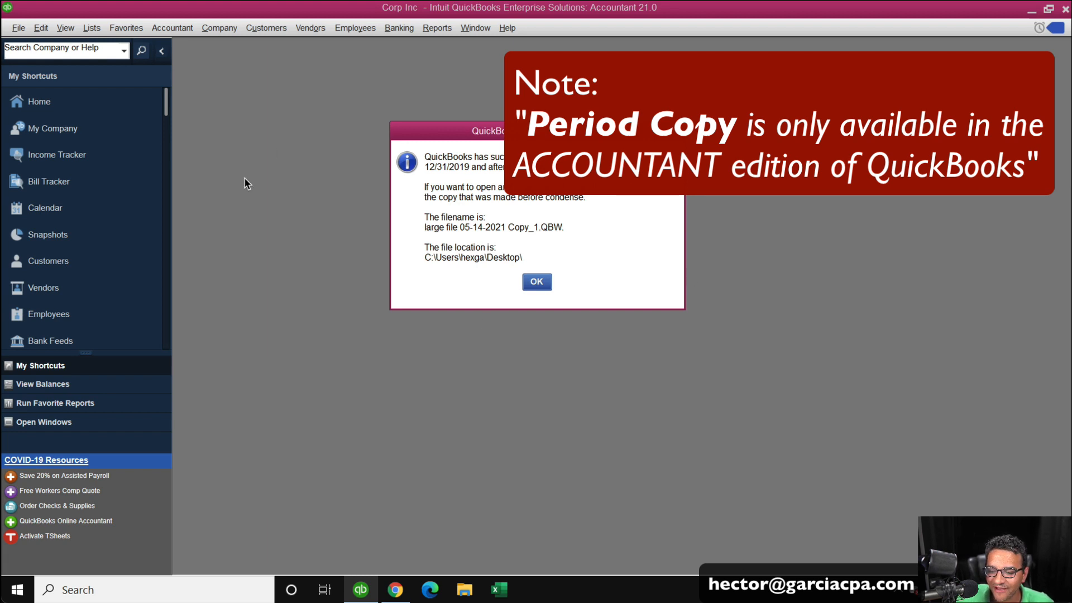
pyautogui.click(537, 283)
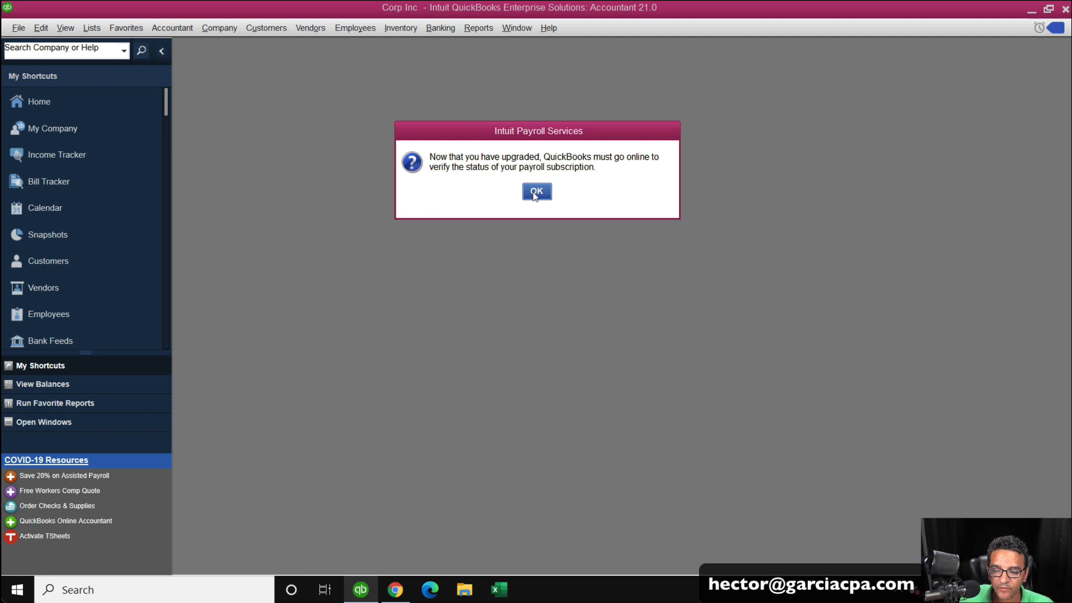
pyautogui.click(536, 192)
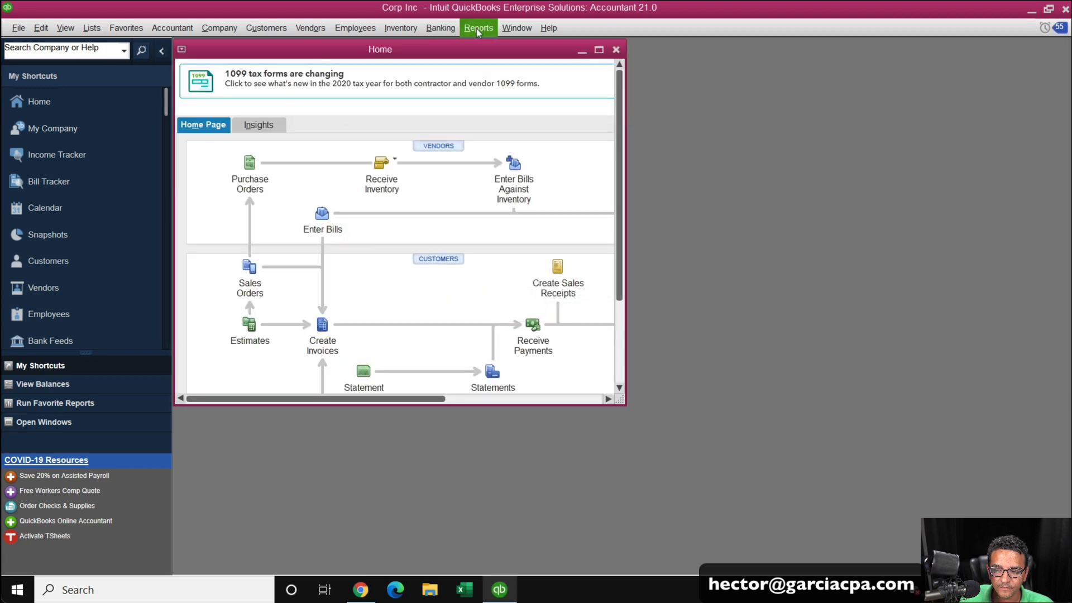
# Open a Profit & Loss Standard report from 01/01/2010 to 12/31/2020 with columns by year.
pyautogui.click(478, 28)
pyautogui.click(491, 190)
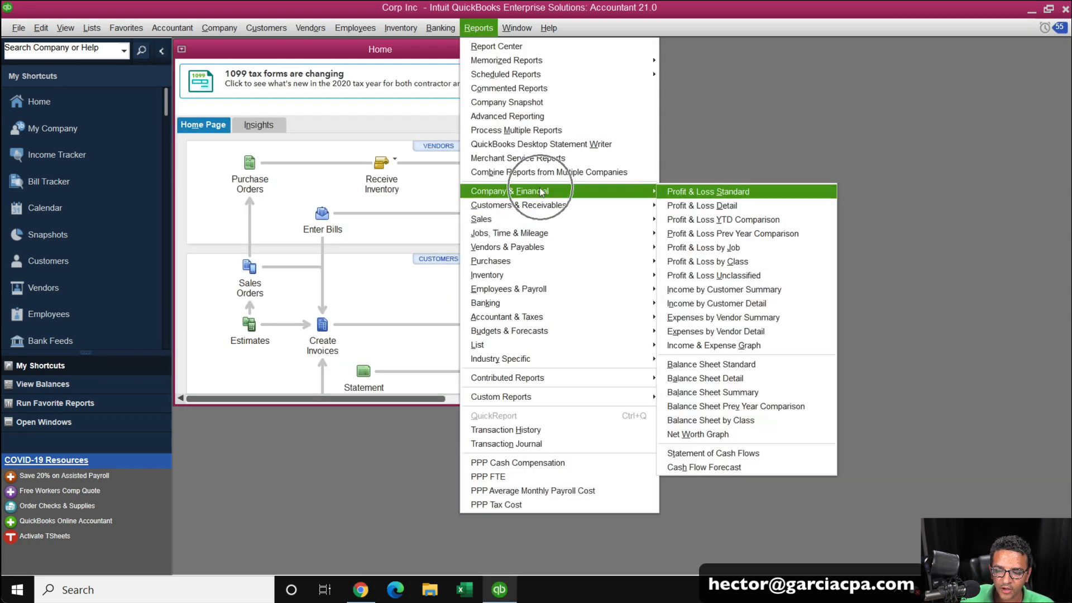
pyautogui.click(698, 191)
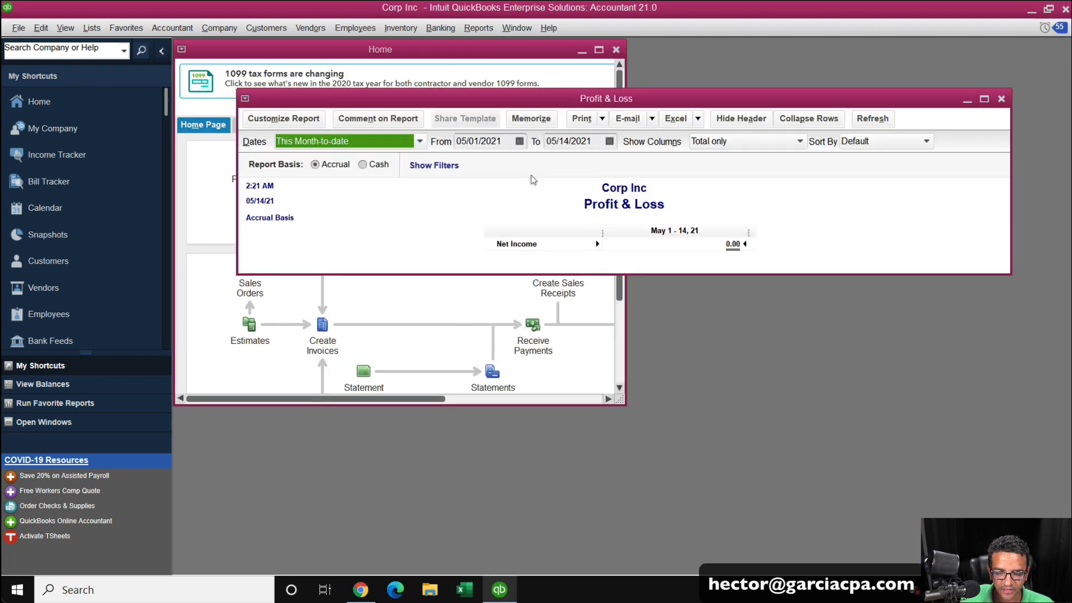
pyautogui.click(473, 141)
pyautogui.press('y')
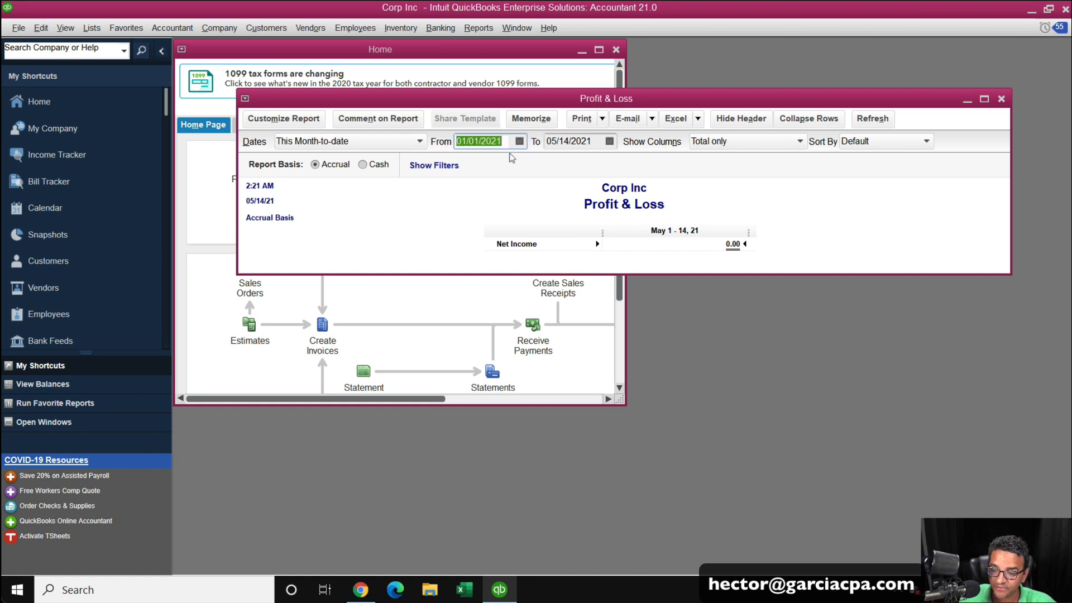
pyautogui.press('y')
pyautogui.press('y')
pyautogui.press('y')
pyautogui.press('y')
pyautogui.press('y')
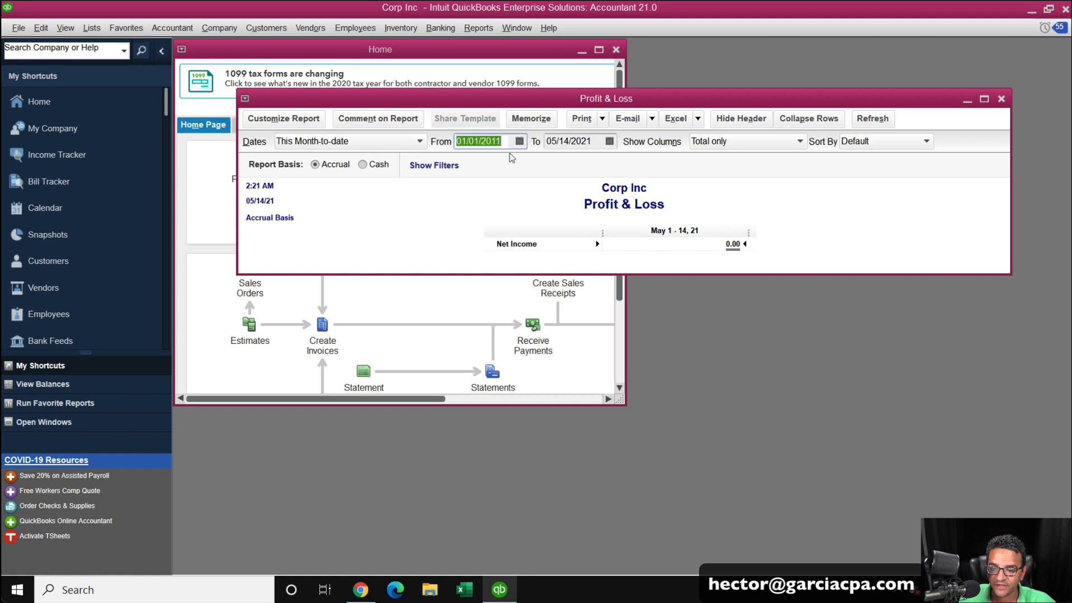
pyautogui.click(583, 141)
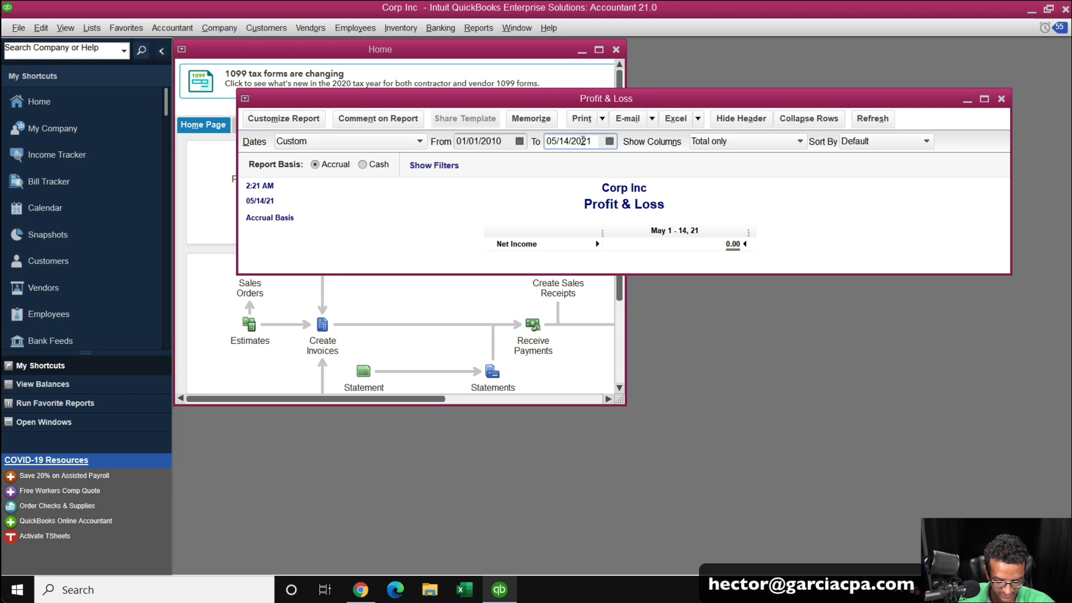
pyautogui.press('r')
pyautogui.press('r')
pyautogui.press('Tab')
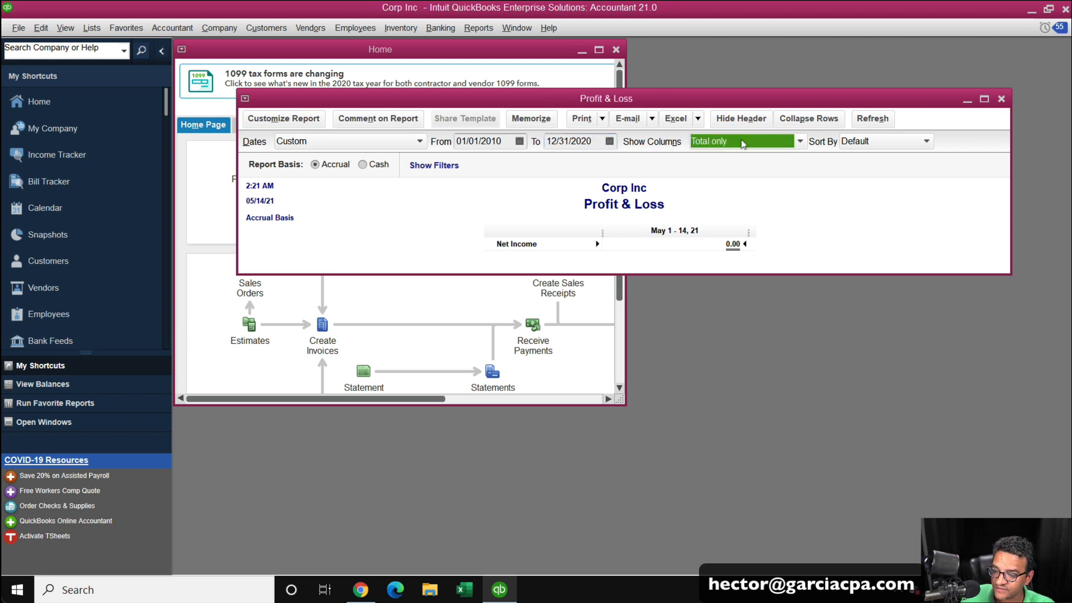
pyautogui.click(743, 143)
pyautogui.click(716, 282)
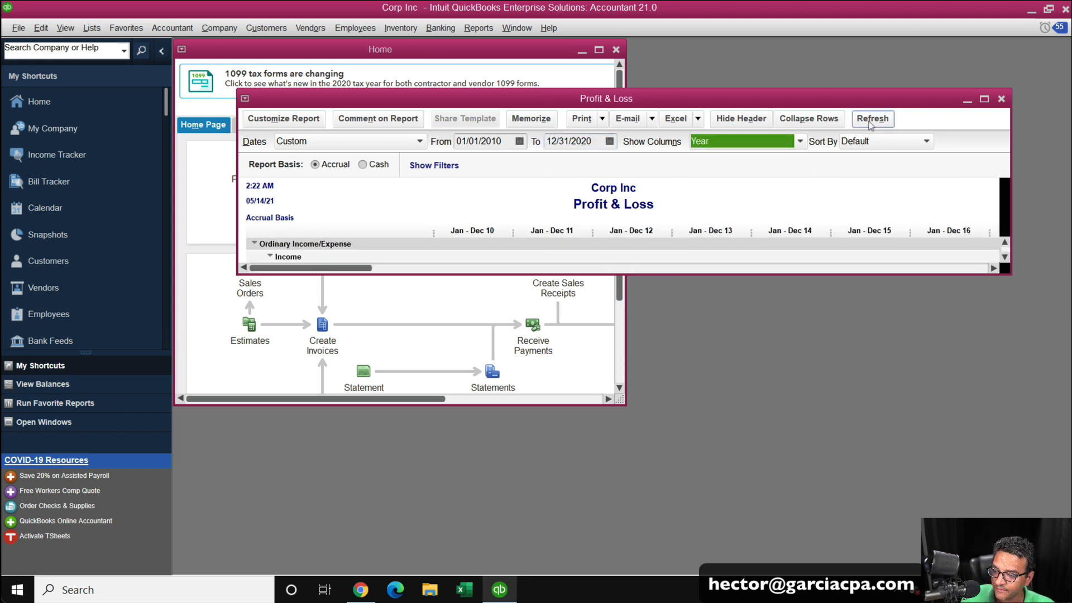
# Maximize and scroll through the yearly Profit & Loss figures, then close the report and the home page.
pyautogui.click(984, 99)
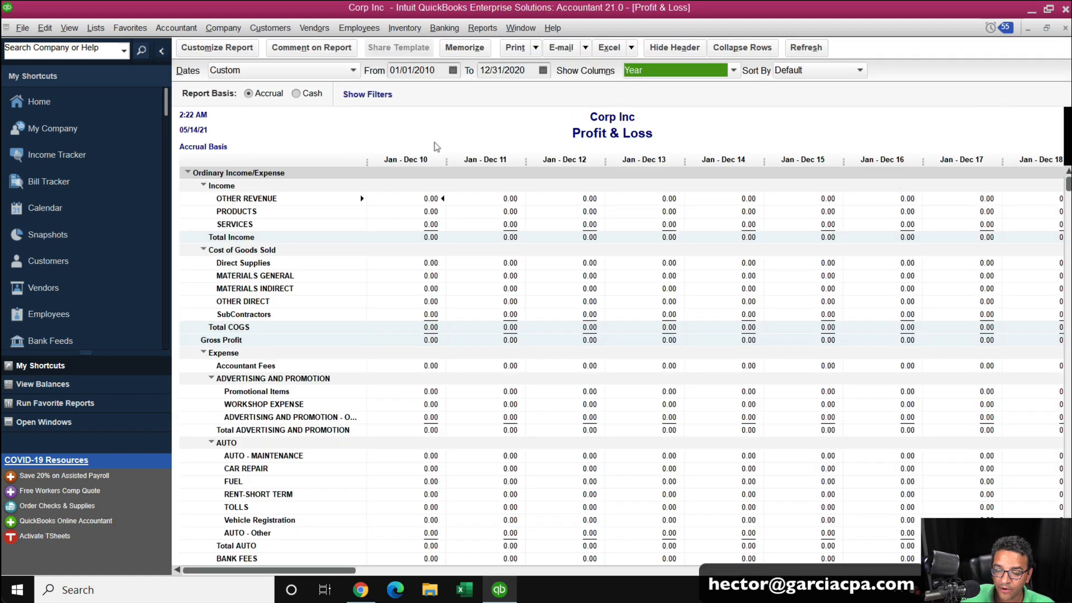
pyautogui.click(164, 53)
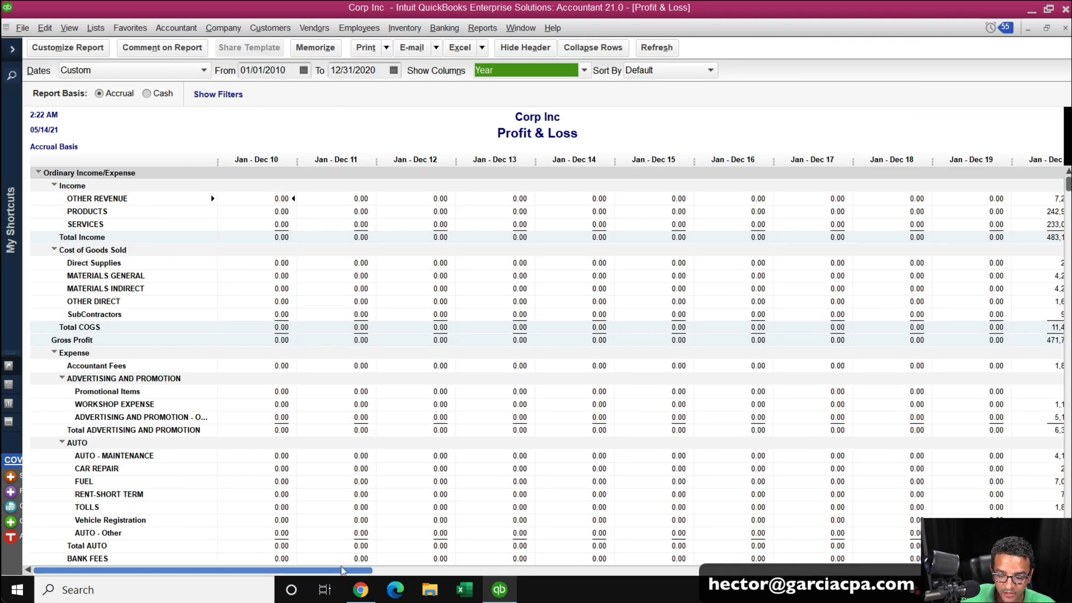
pyautogui.moveTo(539, 568); pyautogui.dragTo(727, 569)
pyautogui.scroll(-6, 969, 402)
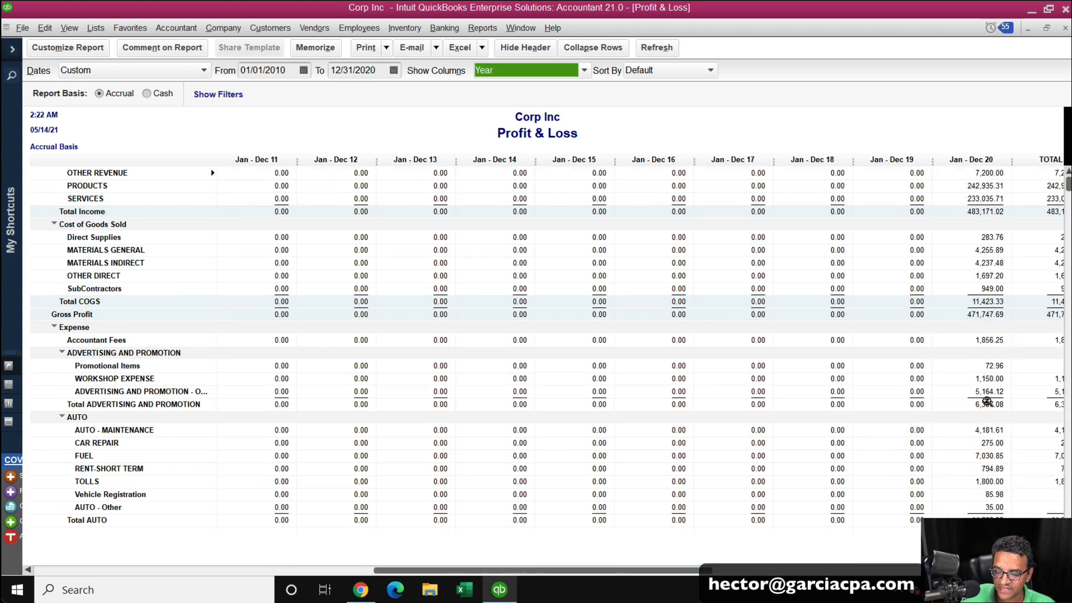
pyautogui.scroll(-20, 969, 401)
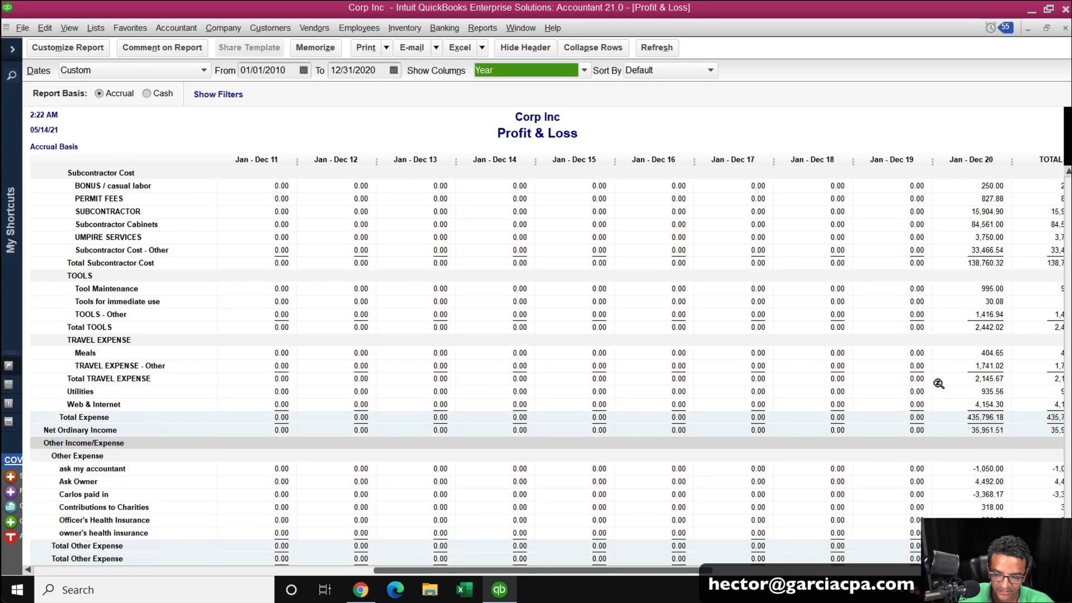
pyautogui.click(1064, 29)
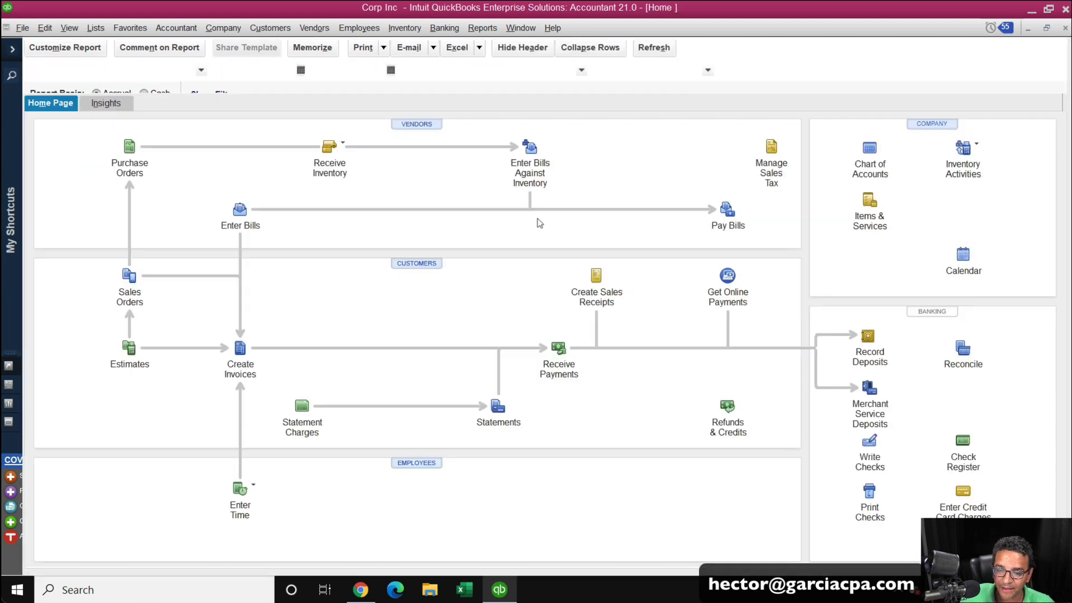
pyautogui.click(1065, 28)
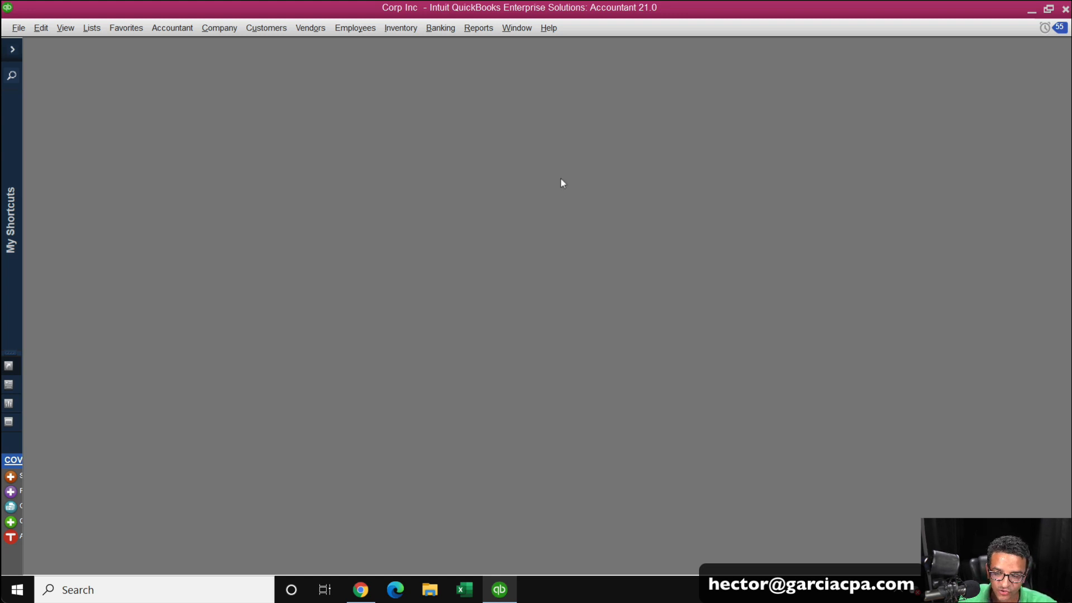
# Open the product information window to review the condense information, then close it.
pyautogui.press('F2')
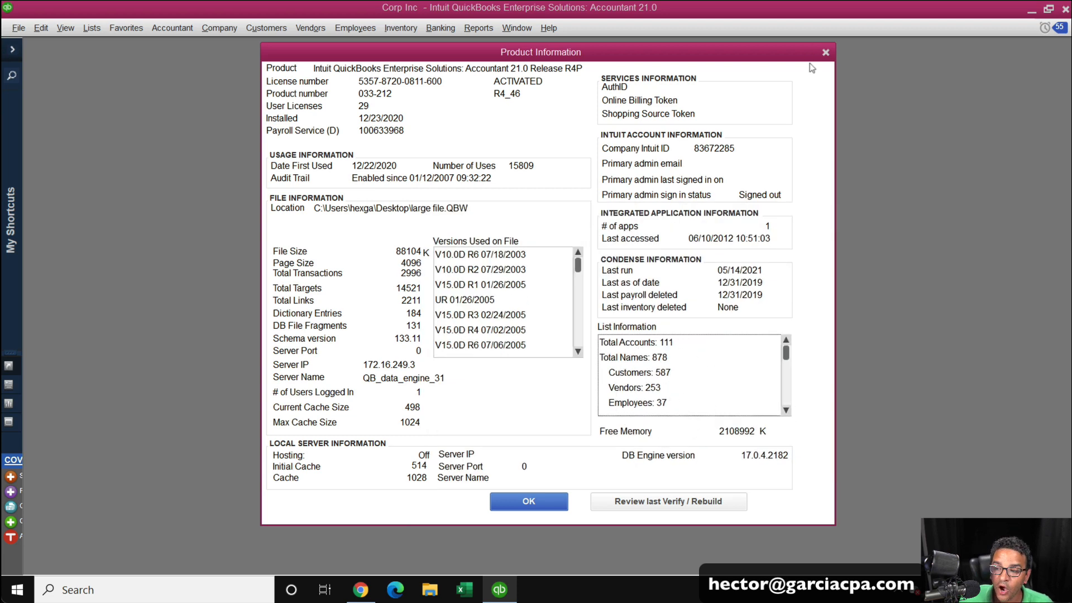
pyautogui.click(825, 54)
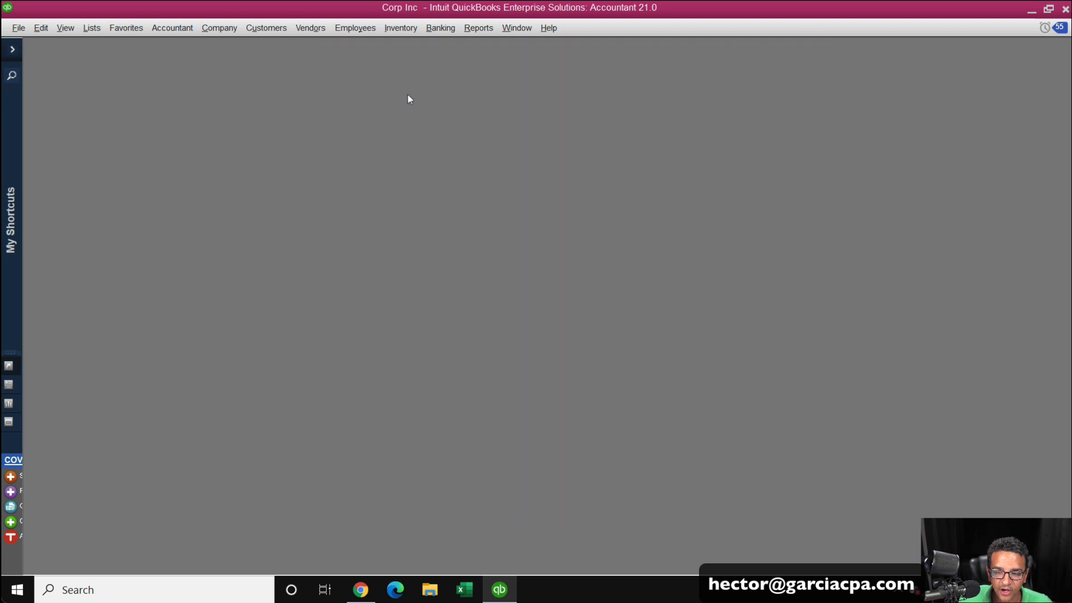
# Open a Balance Sheet Standard report dated as of 12/31/2019.
pyautogui.click(479, 30)
pyautogui.click(508, 192)
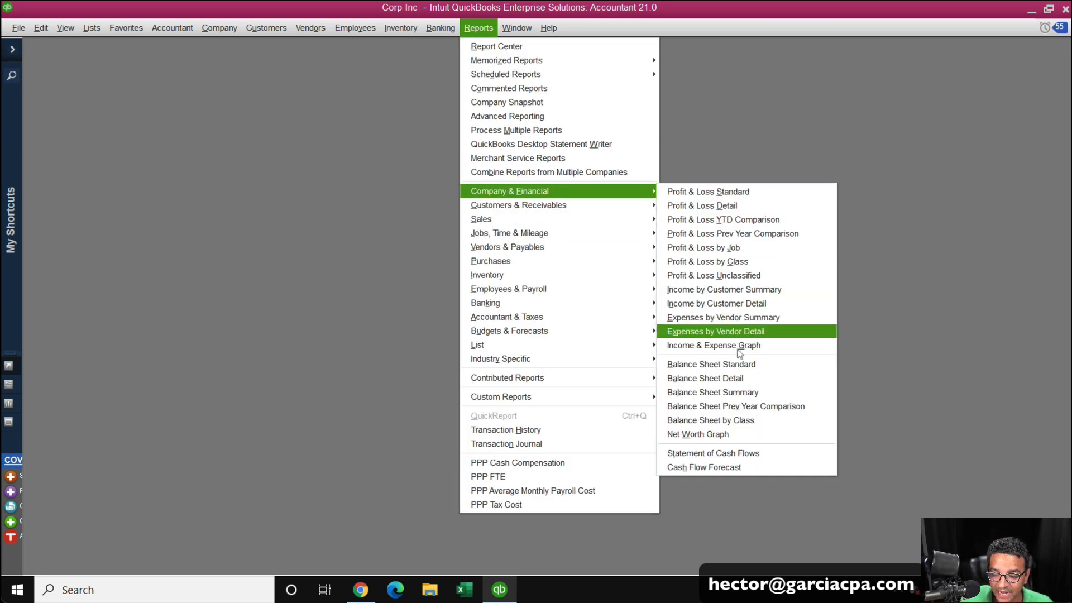
pyautogui.click(725, 365)
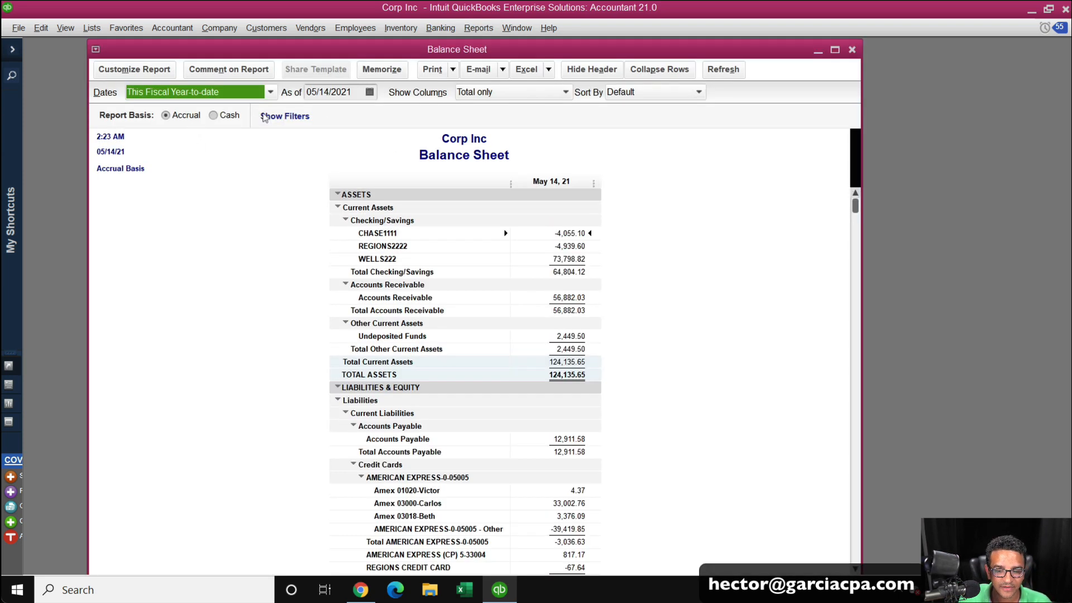
pyautogui.press('Tab')
pyautogui.write('12/31/2019')
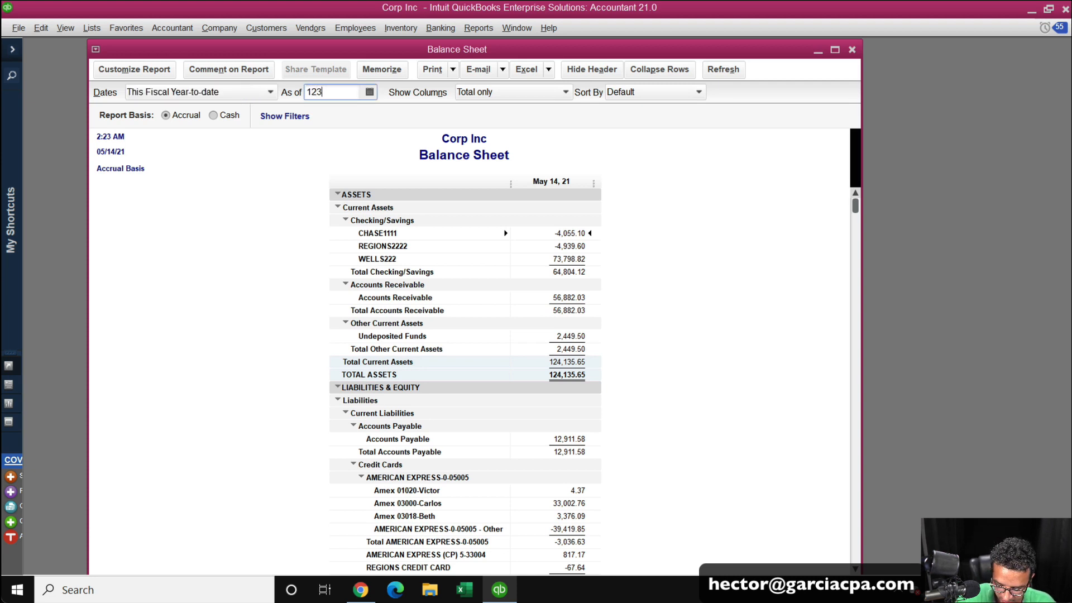
pyautogui.press('Tab')
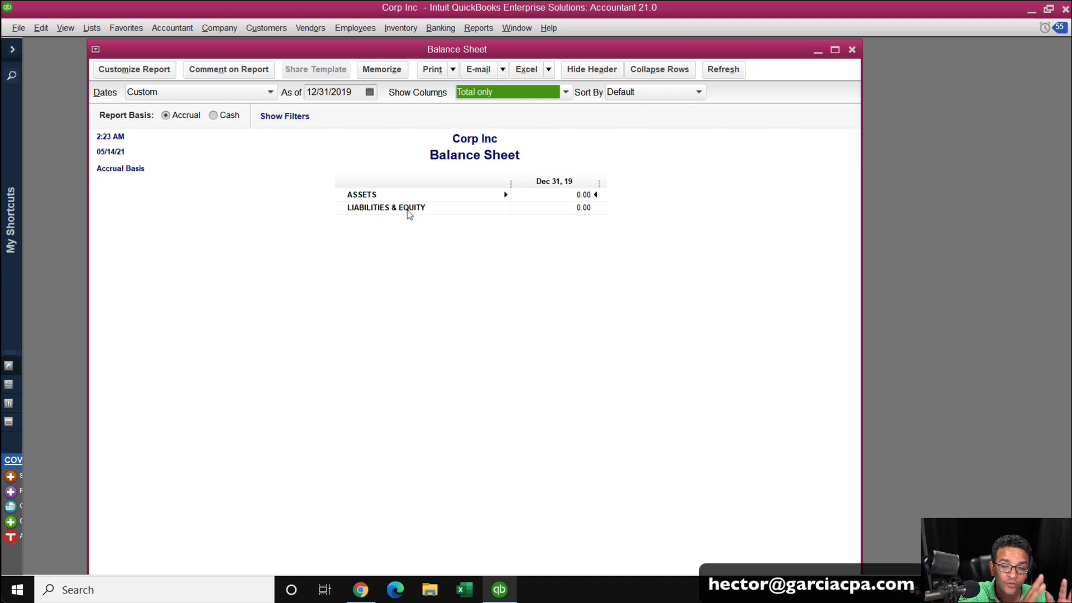
# Switch to Chrome and read through the article's step-by-step list on properly condensing a large QuickBooks Enterprise file.
pyautogui.click(361, 590)
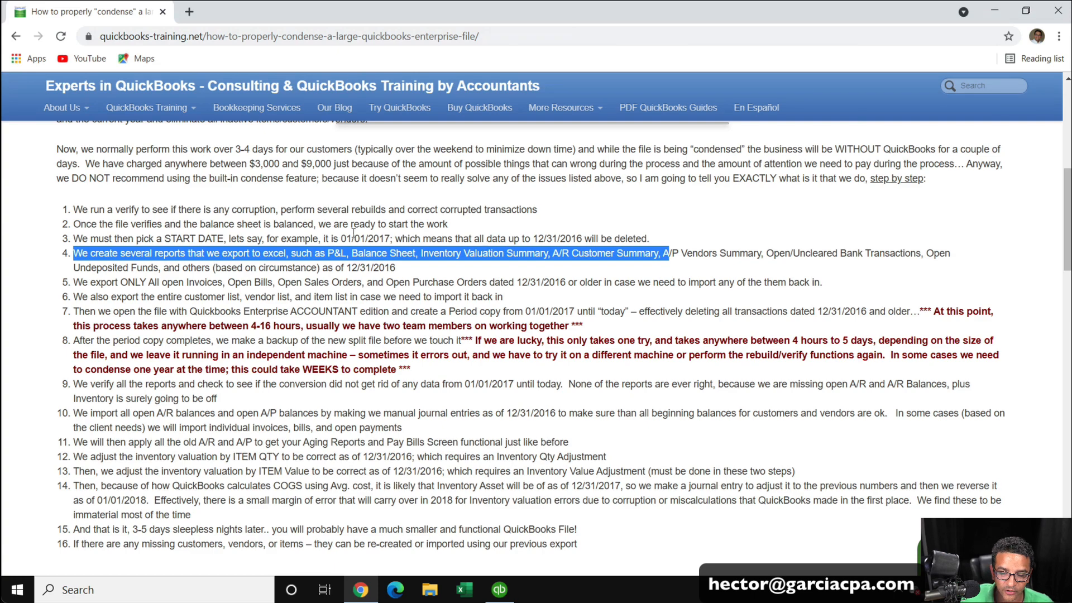
pyautogui.click(302, 202)
pyautogui.scroll(6, 160, 262)
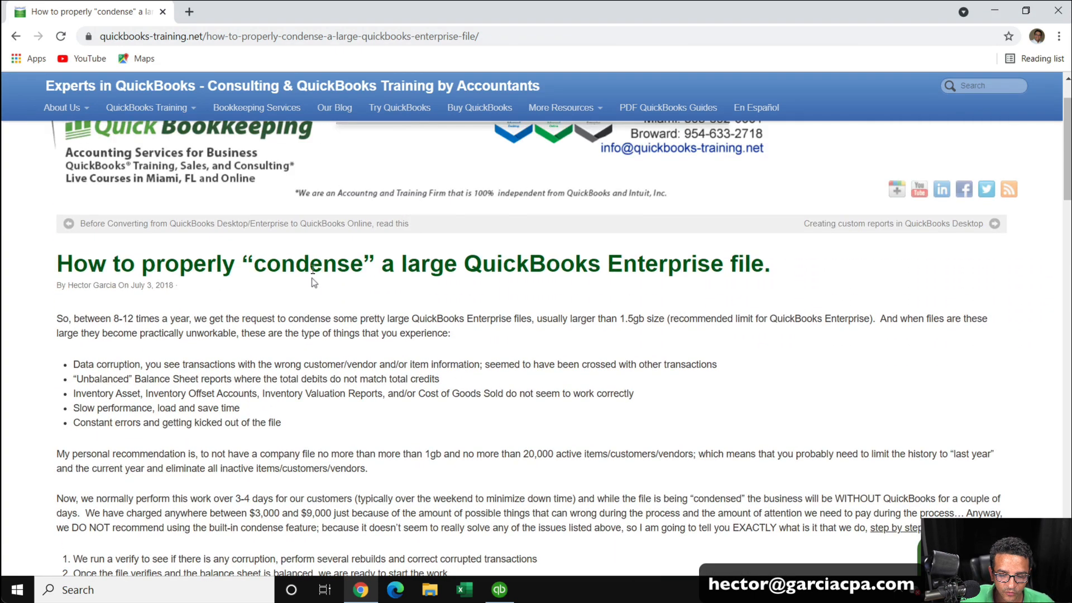
pyautogui.moveTo(161, 263); pyautogui.dragTo(564, 264)
pyautogui.scroll(-4, 574, 318)
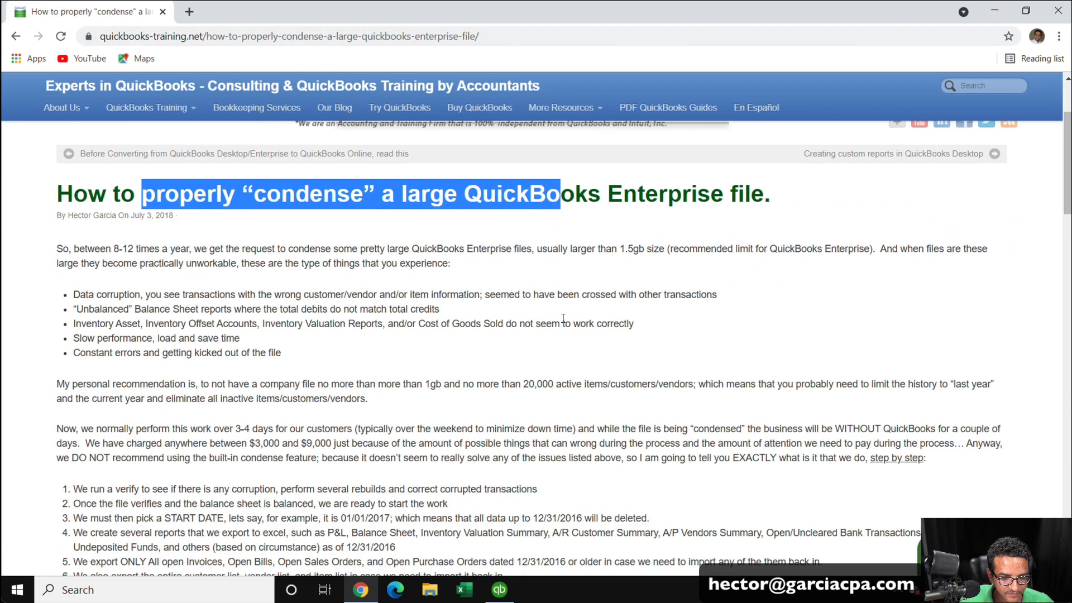
pyautogui.scroll(-2, 573, 319)
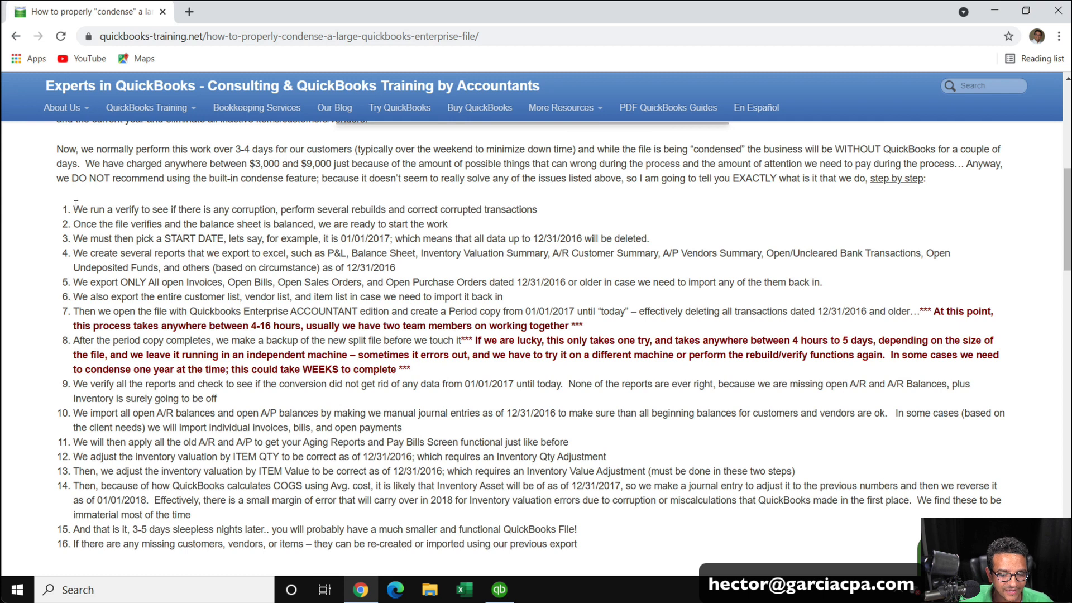
pyautogui.moveTo(74, 210); pyautogui.dragTo(335, 210)
pyautogui.moveTo(166, 224); pyautogui.dragTo(385, 241)
pyautogui.moveTo(292, 267); pyautogui.dragTo(384, 268)
pyautogui.scroll(-1, 391, 273)
pyautogui.click(252, 323)
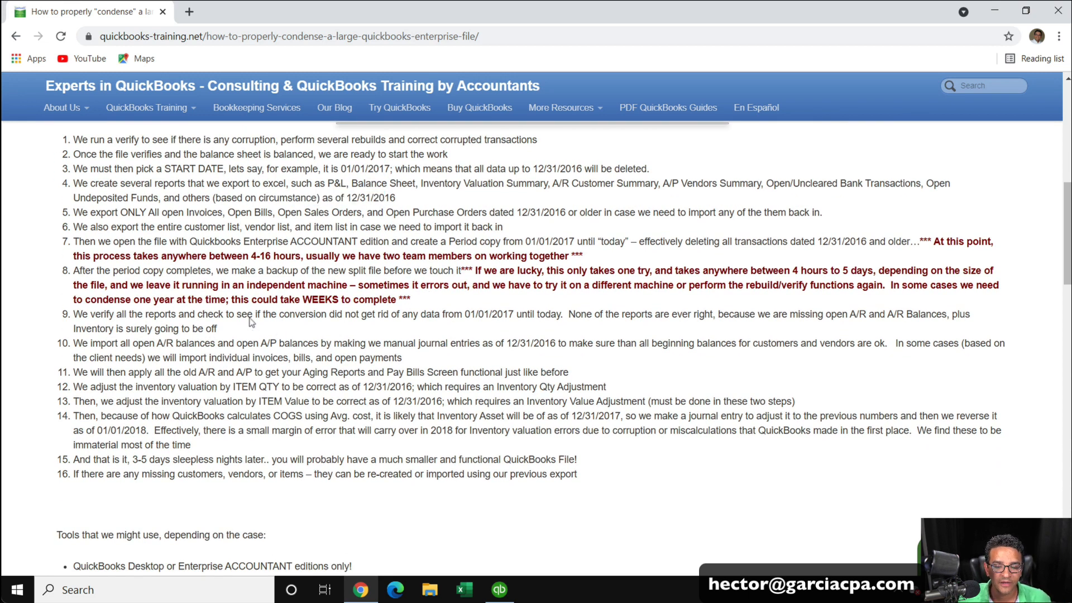
pyautogui.moveTo(148, 213); pyautogui.dragTo(258, 227)
pyautogui.moveTo(237, 358); pyautogui.dragTo(282, 370)
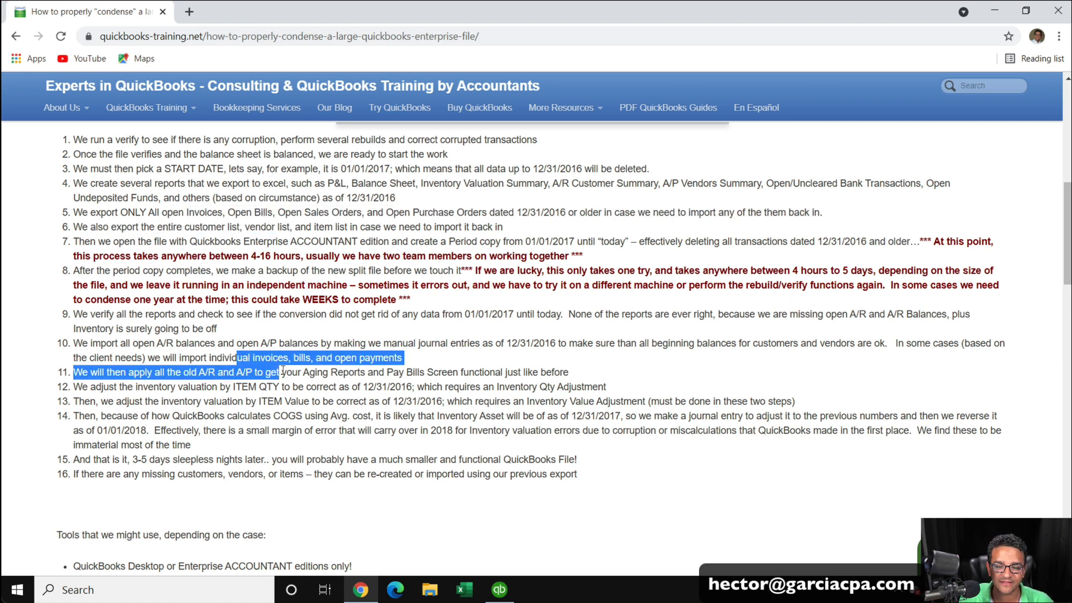
# Return to QuickBooks and close the Balance Sheet report.
pyautogui.click(498, 589)
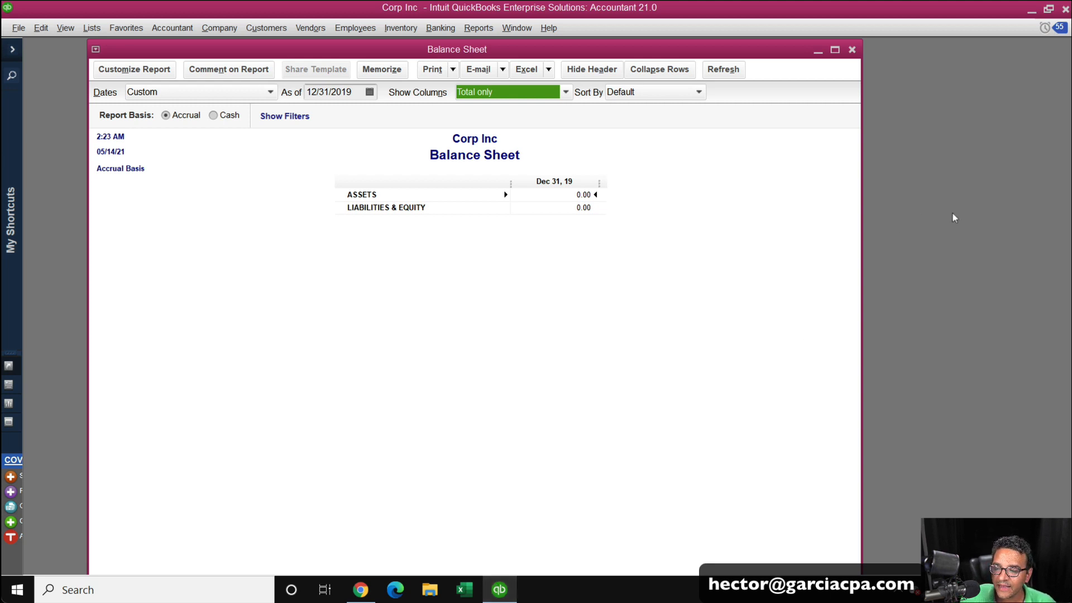
pyautogui.click(853, 50)
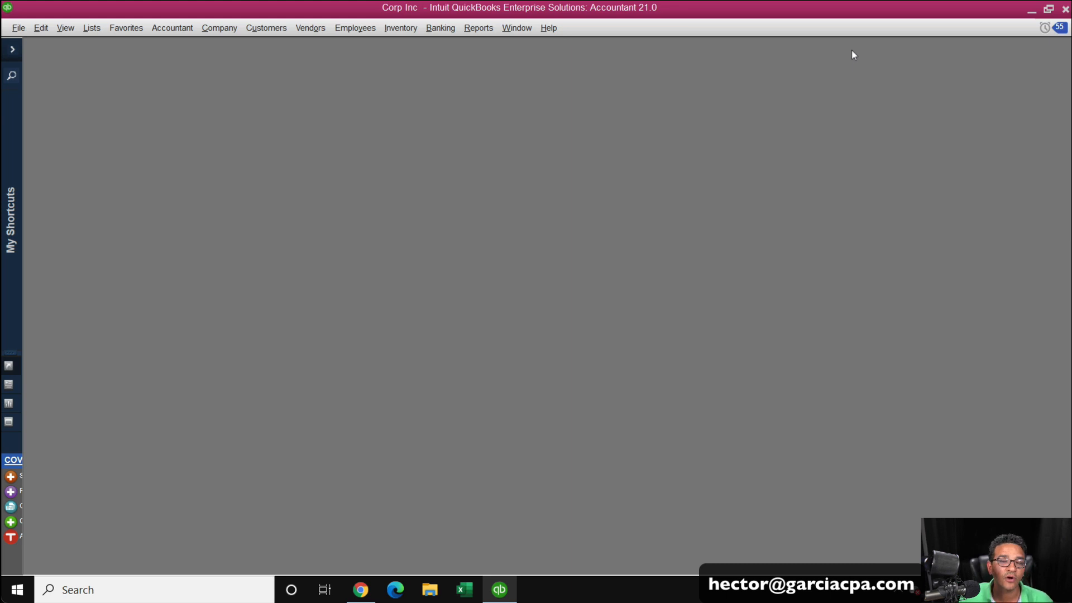